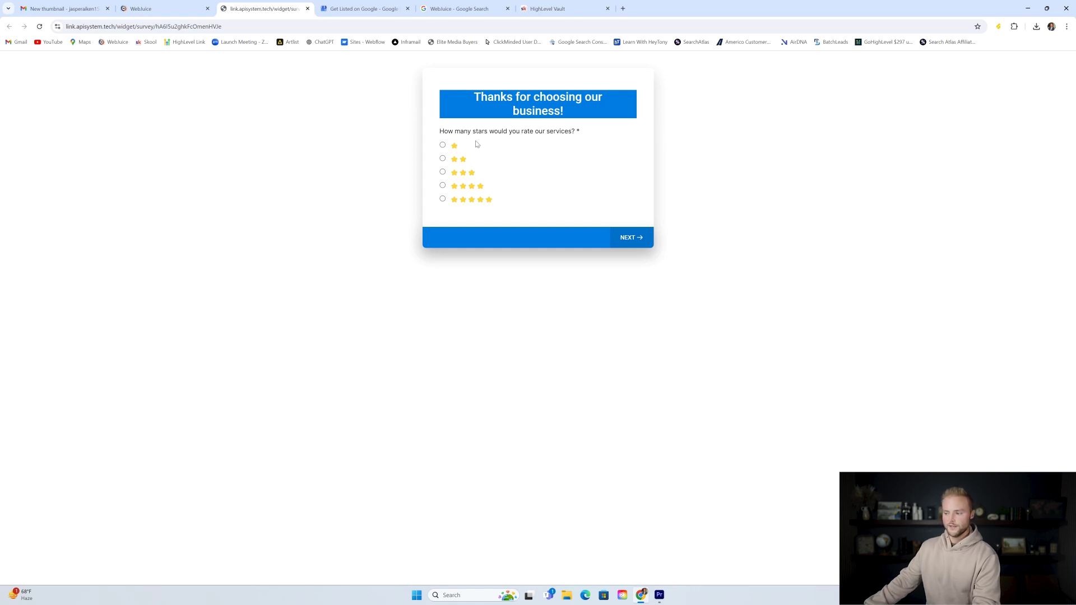
# Submit the feedback survey with a three-star rating, the customer's last name, and "N/a" as the service improvement answer.
pyautogui.click(444, 172)
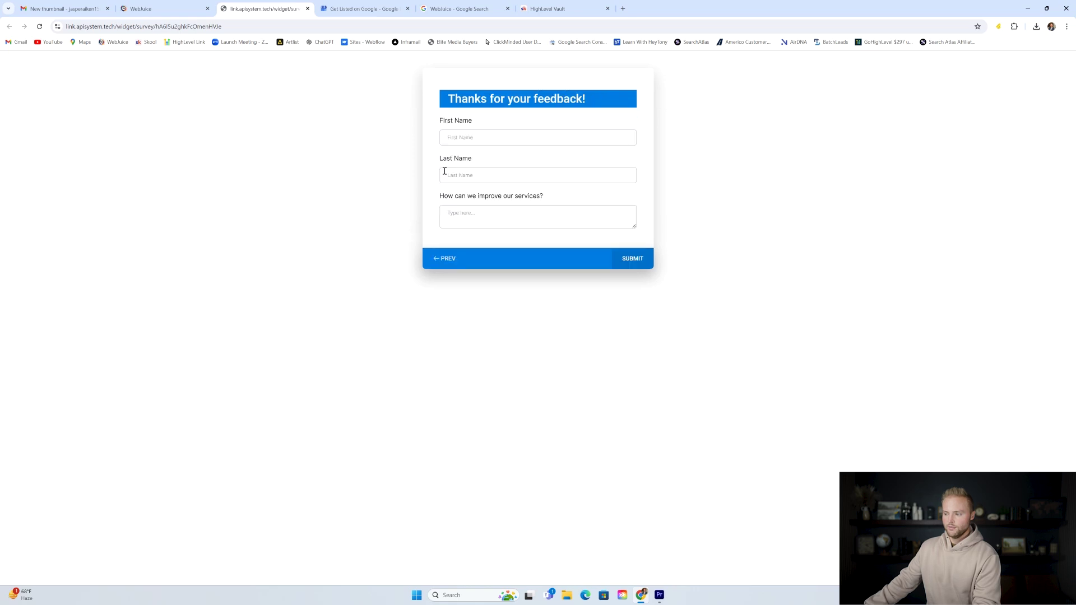
pyautogui.click(485, 138)
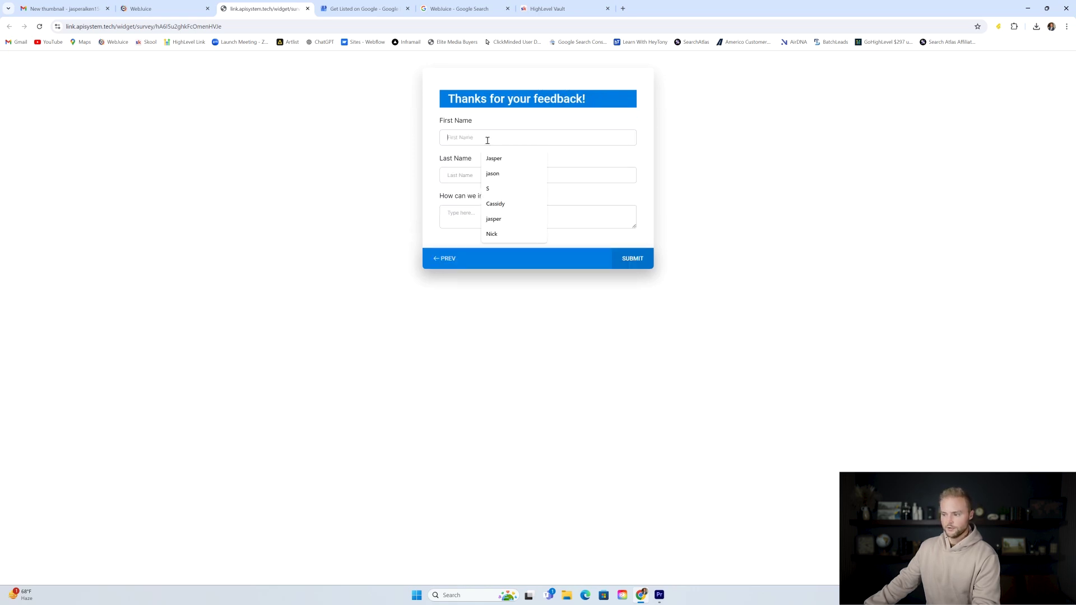
pyautogui.click(489, 175)
pyautogui.click(469, 215)
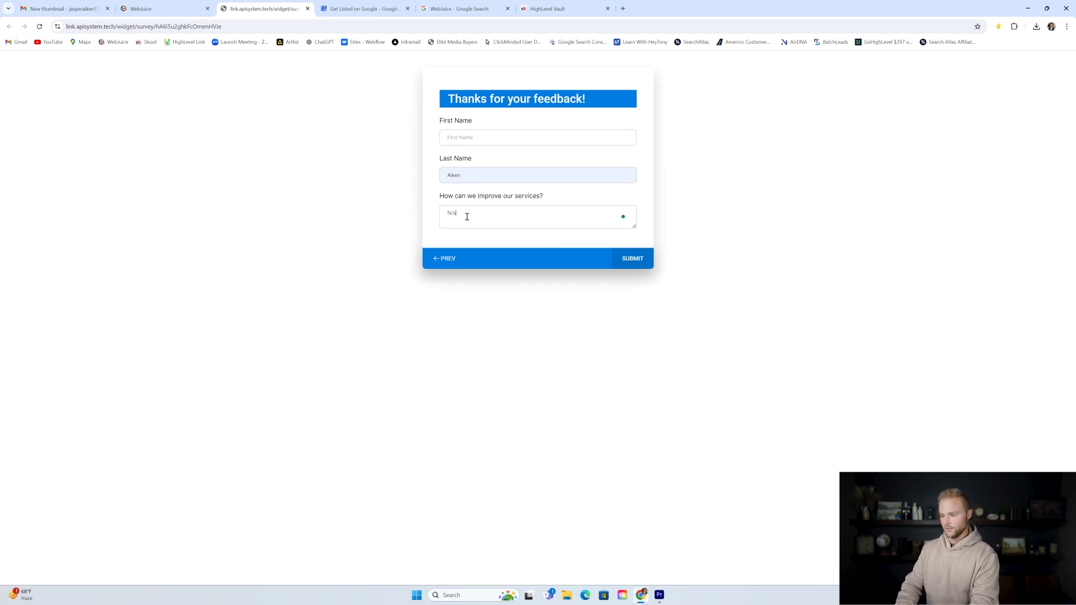
pyautogui.click(639, 264)
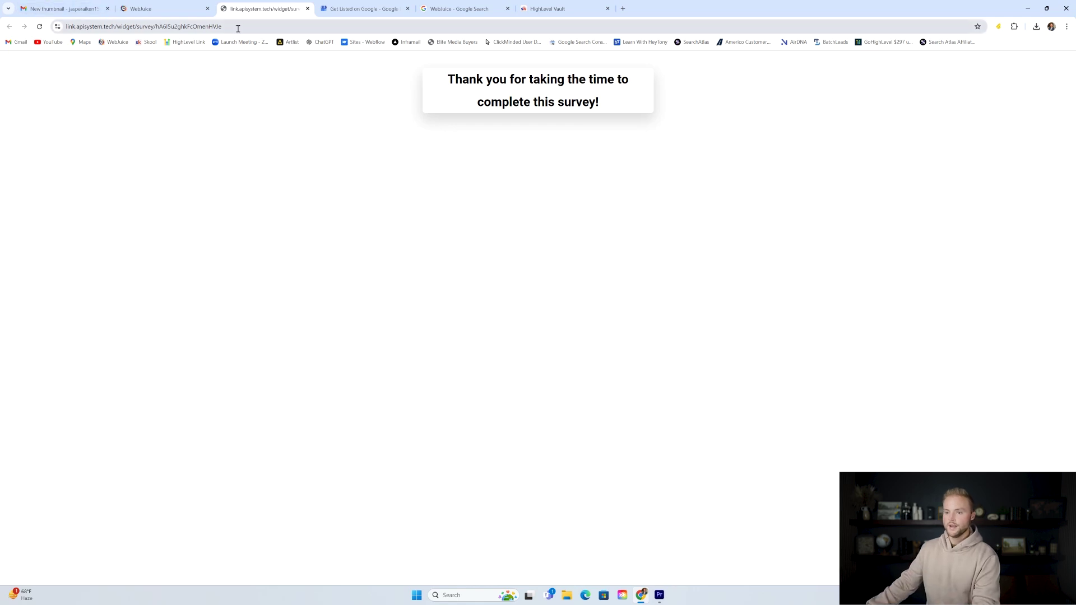
# Reload the survey for a fresh response and rate the services four stars.
pyautogui.click(39, 26)
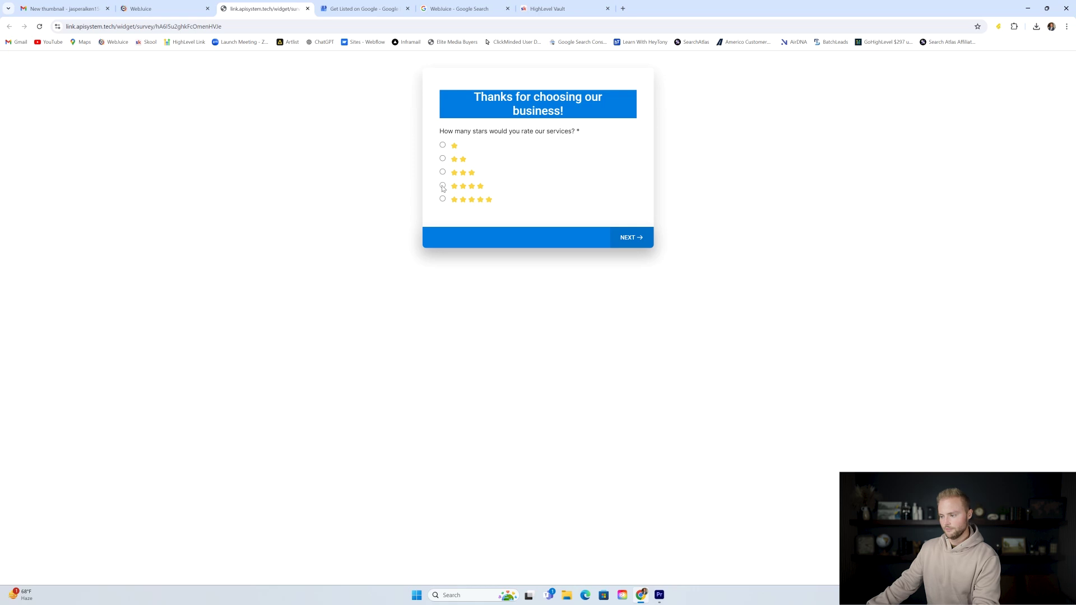
pyautogui.click(443, 186)
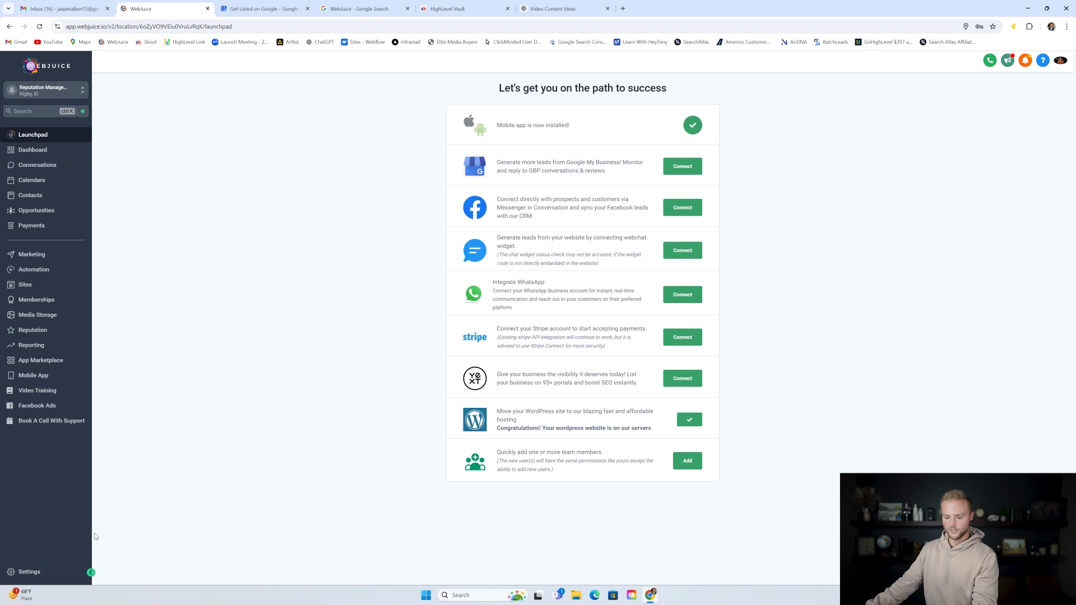
# Open the account's custom values settings and start a new custom value named "Google Review Link".
pyautogui.click(49, 572)
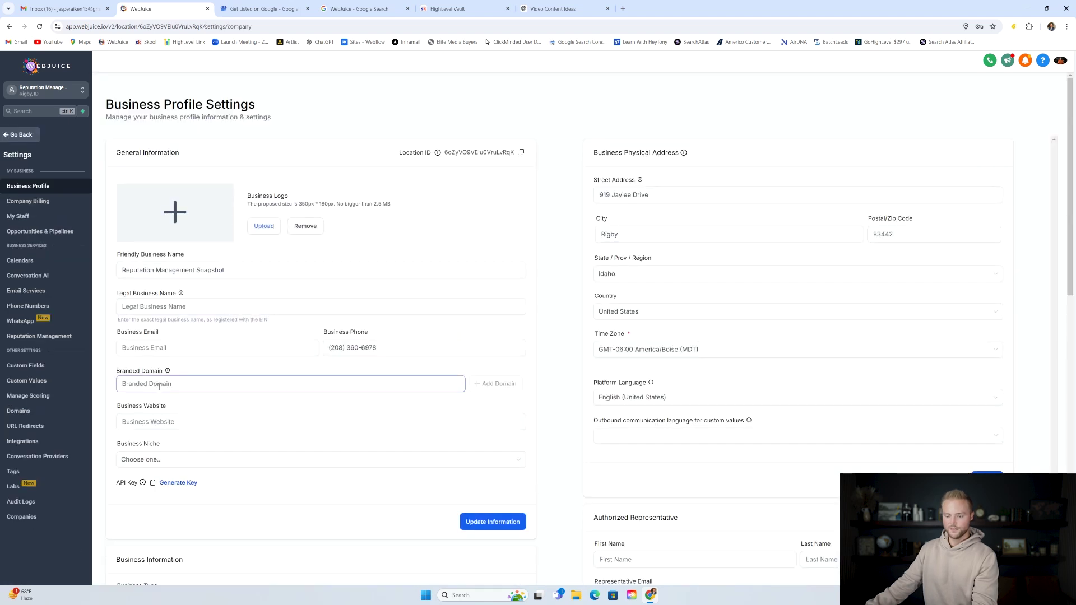
pyautogui.click(61, 381)
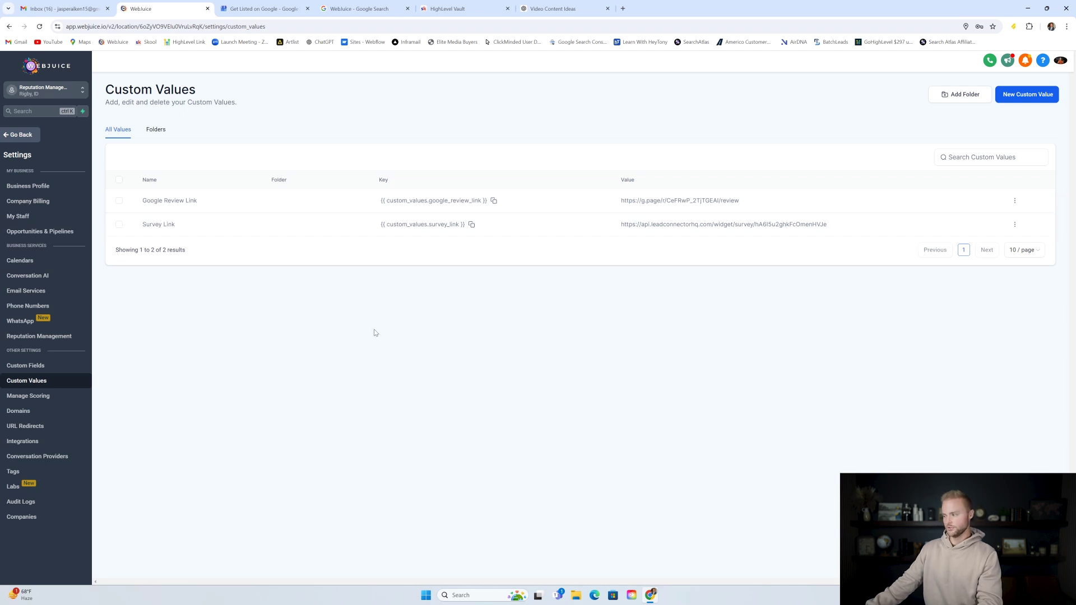
pyautogui.click(1021, 99)
pyautogui.click(469, 290)
pyautogui.write('Go')
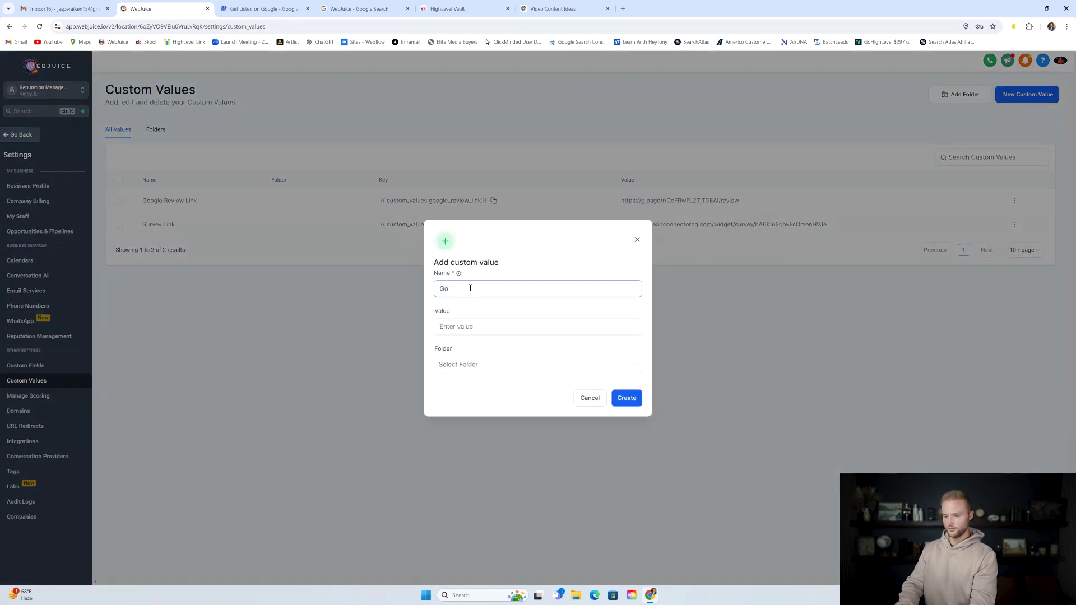
pyautogui.write('ogle Reviews Link')
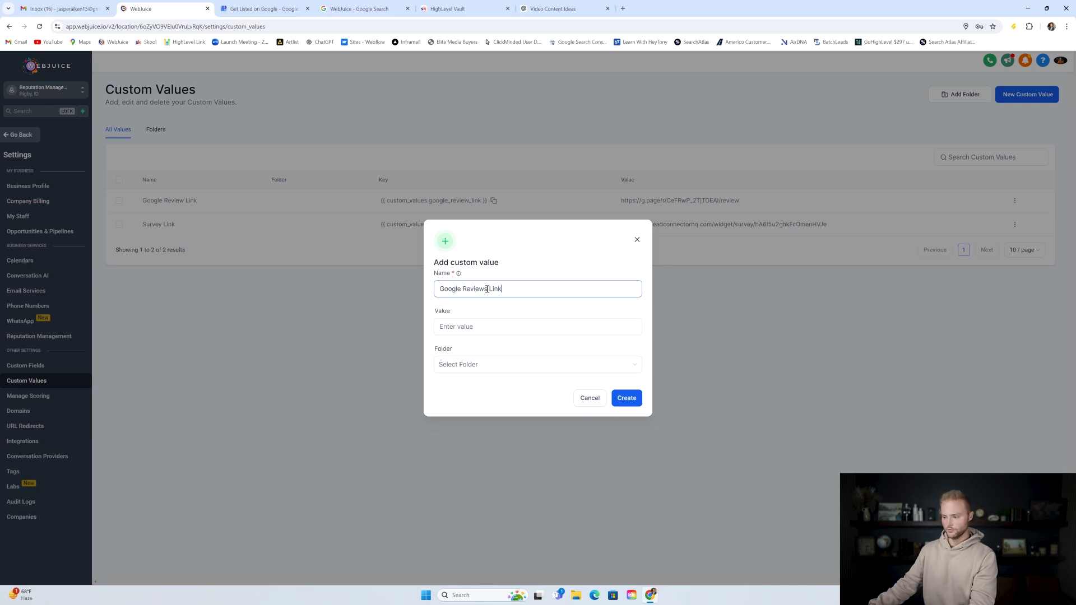
pyautogui.click(485, 289)
pyautogui.press('BackSpace')
pyautogui.click(451, 326)
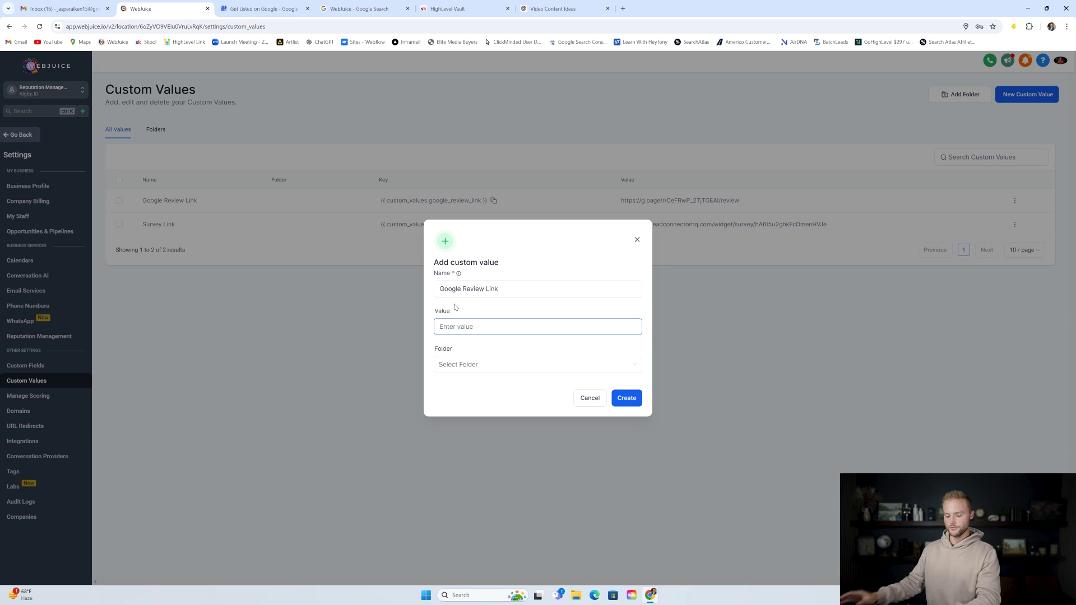
# Copy the customer review link from the WebJuice Google Business Profile.
pyautogui.click(263, 6)
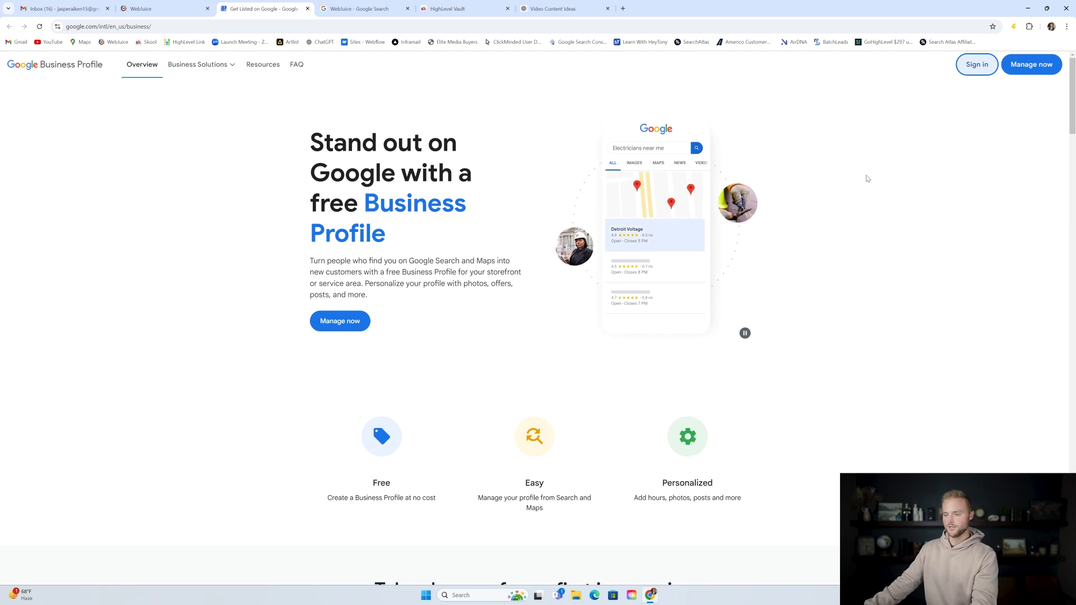
pyautogui.click(361, 15)
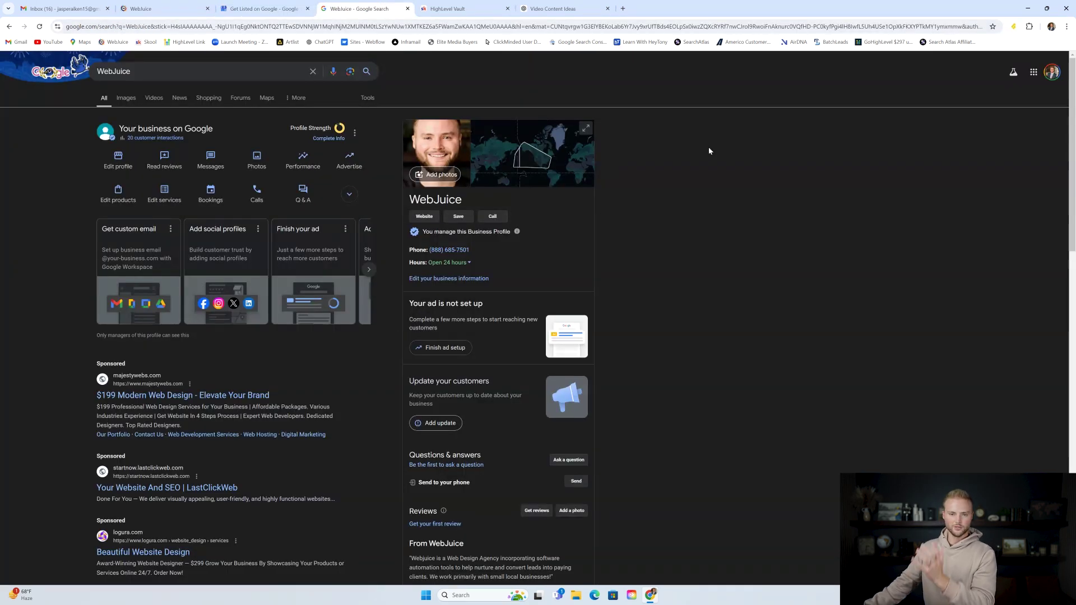
pyautogui.scroll(-2, 506, 134)
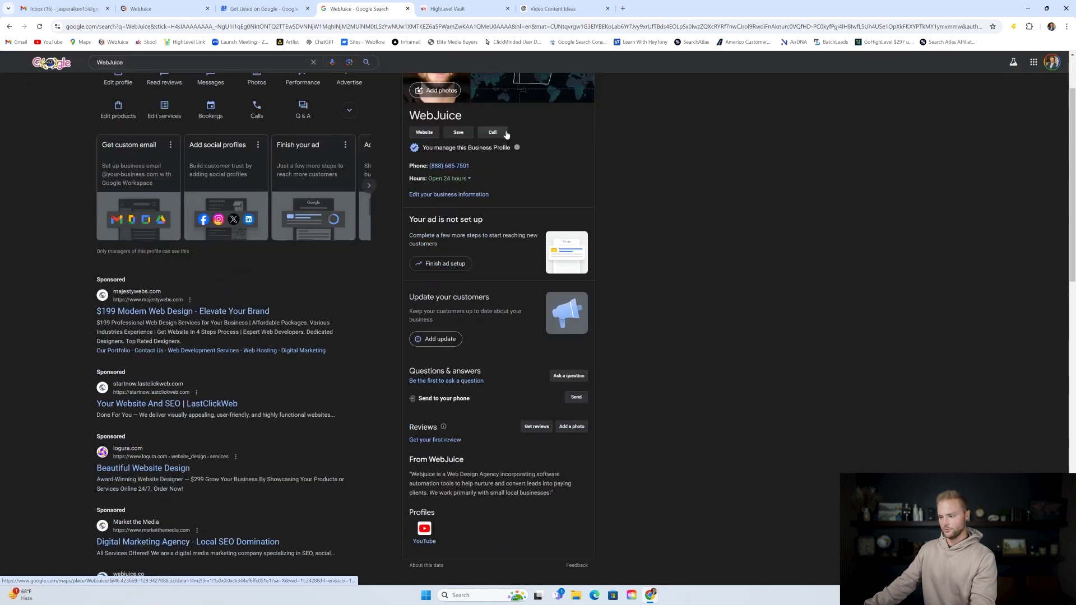
pyautogui.scroll(-3, 506, 134)
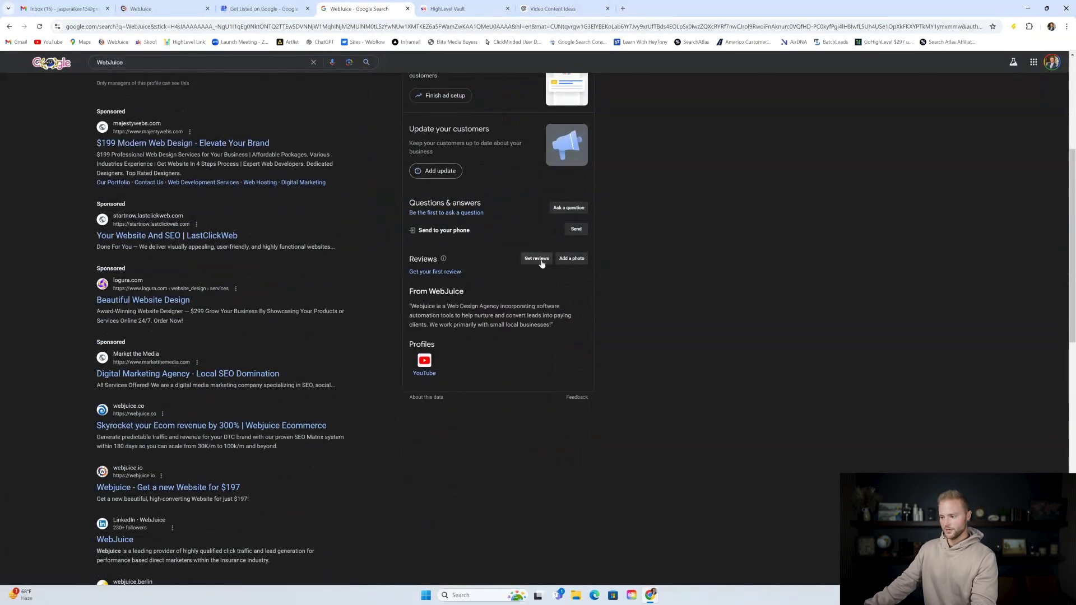
pyautogui.click(534, 260)
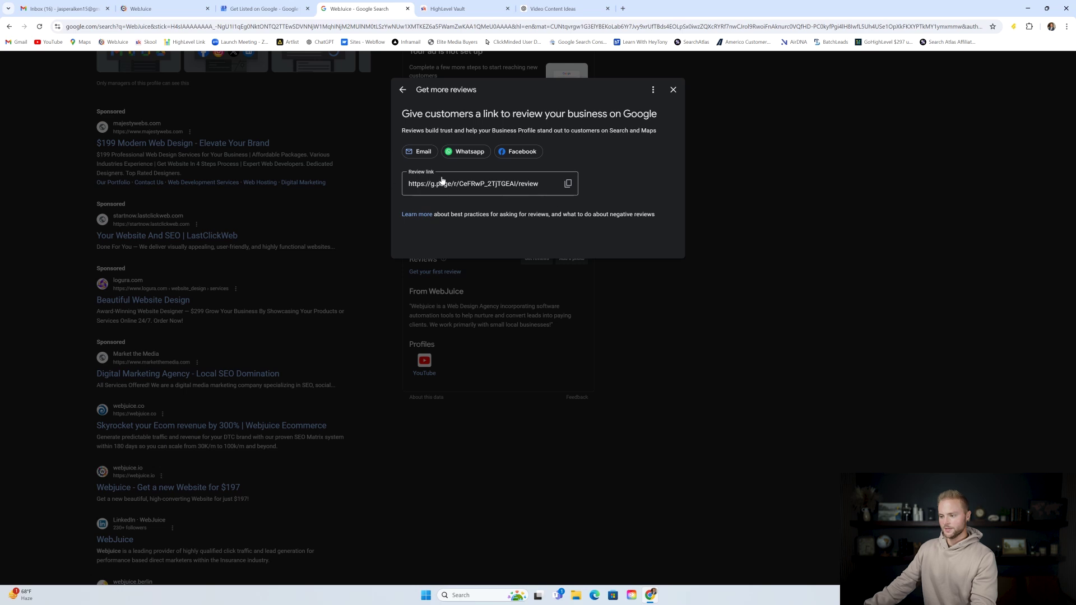
pyautogui.click(567, 186)
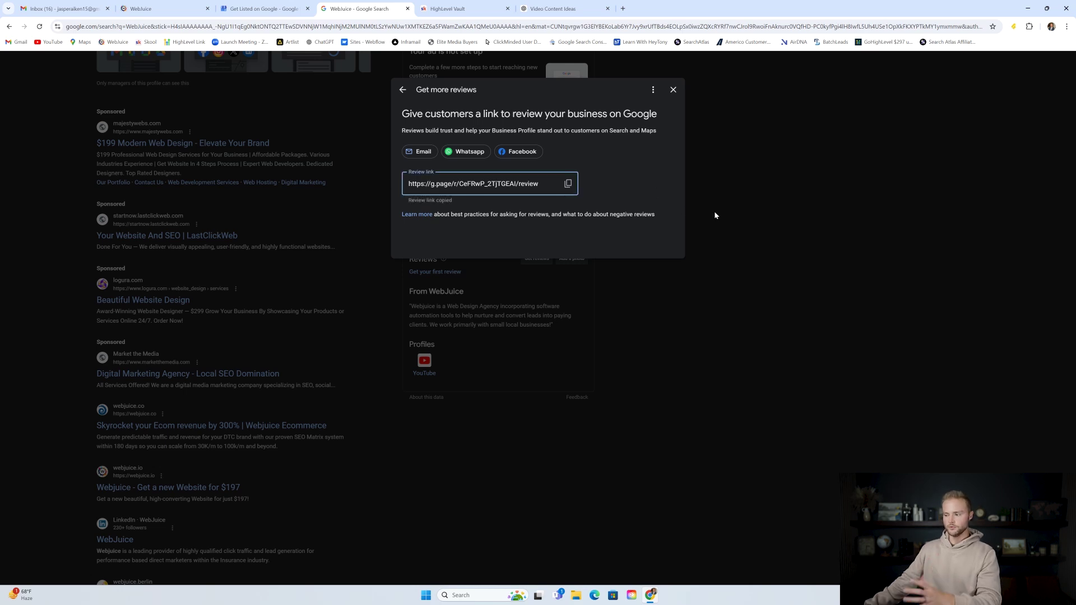
pyautogui.click(567, 183)
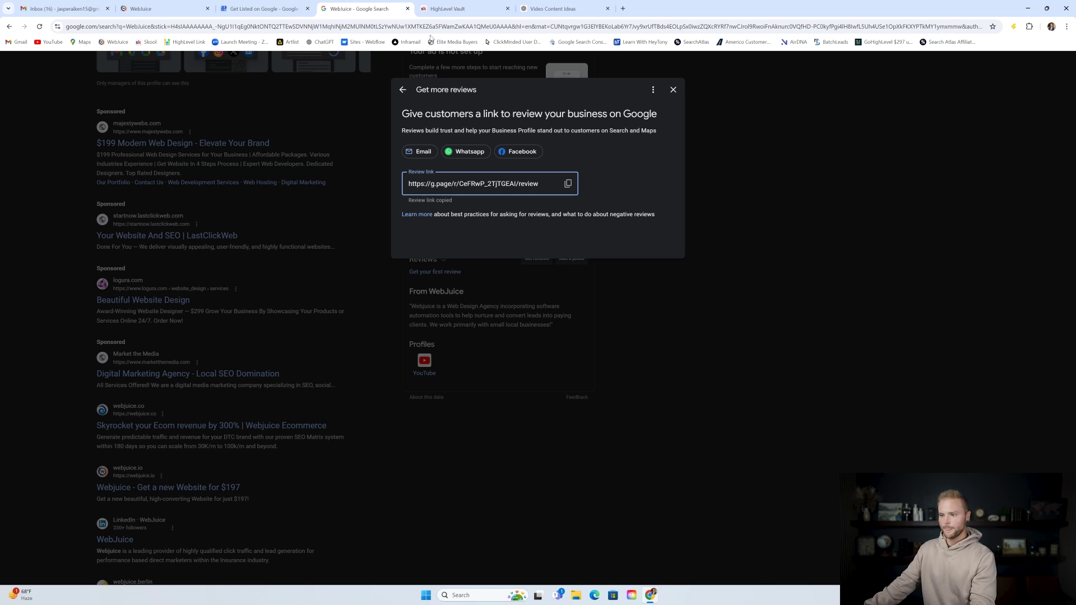
# Paste the copied review link as the value of the new Google Review Link entry and close the form without creating it.
pyautogui.click(163, 9)
pyautogui.click(460, 329)
pyautogui.hotkey('ctrl', 'v')
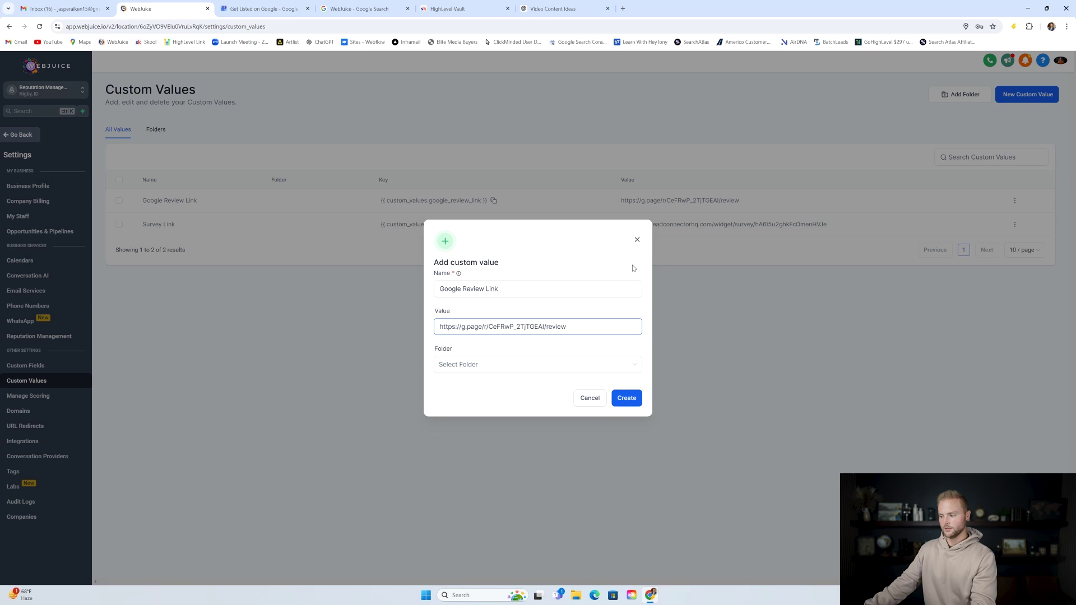
pyautogui.click(635, 242)
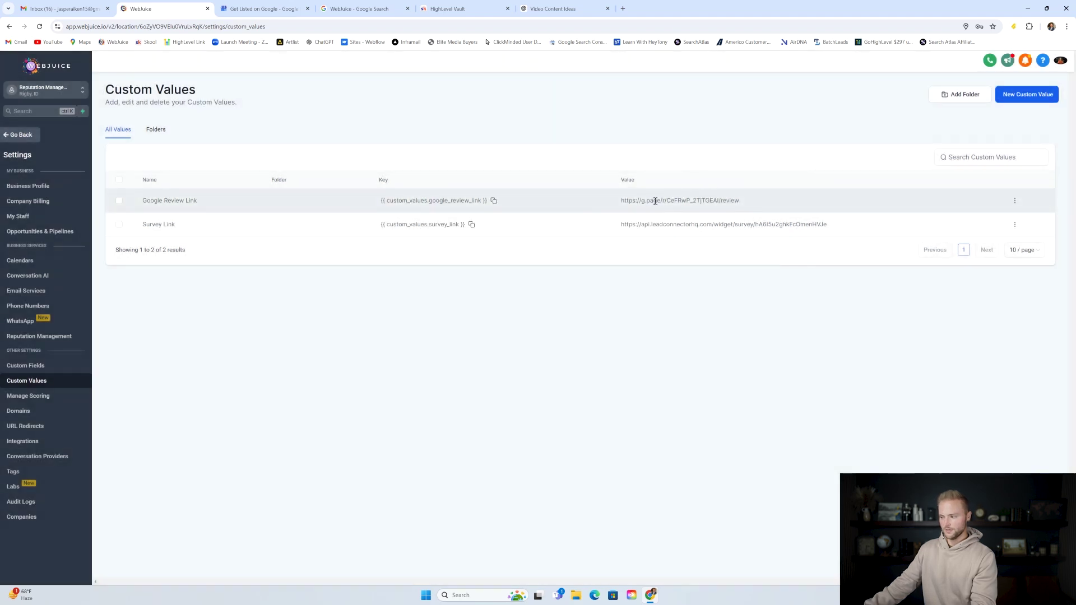
# Return to the WebJuice search results and close the review link dialog on the business profile.
pyautogui.click(263, 9)
pyautogui.click(359, 8)
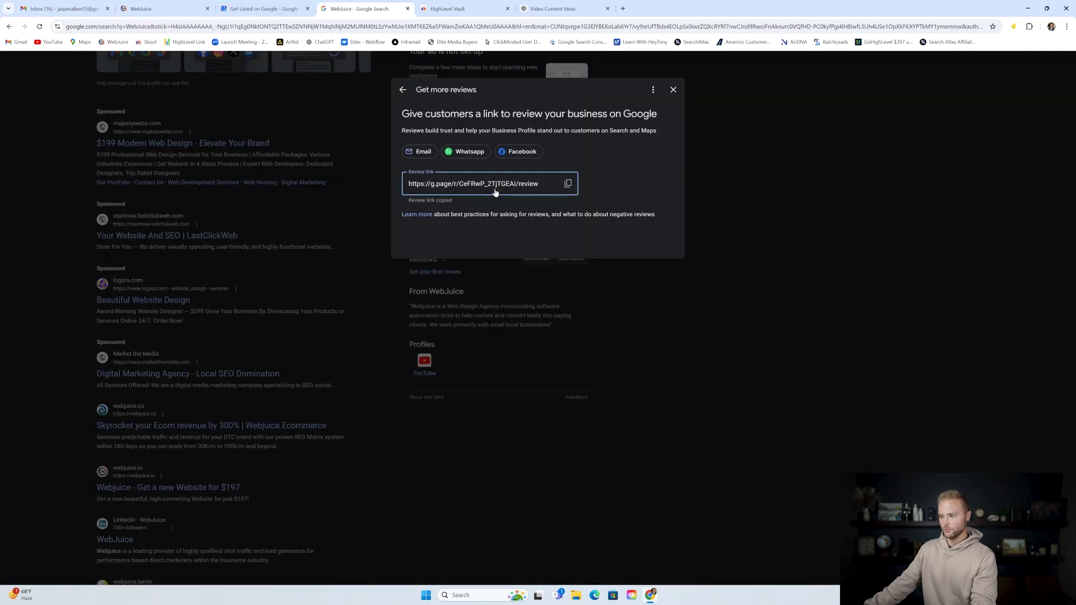
pyautogui.click(673, 90)
pyautogui.scroll(5, 681, 147)
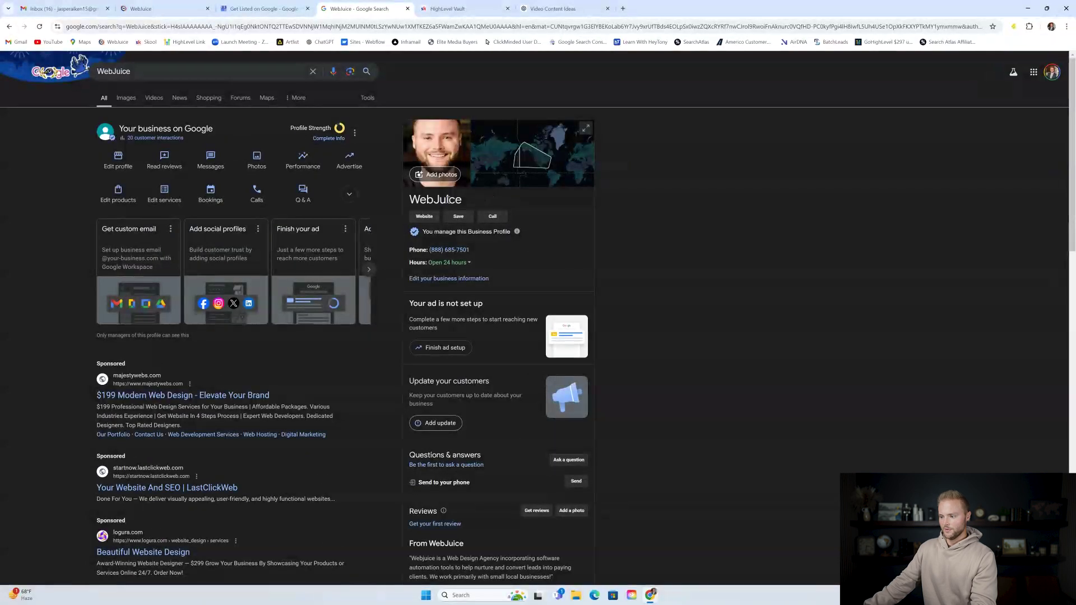
# Fill in a new custom value named "Survey Link" with the value "survey" and discard it without creating it.
pyautogui.click(162, 8)
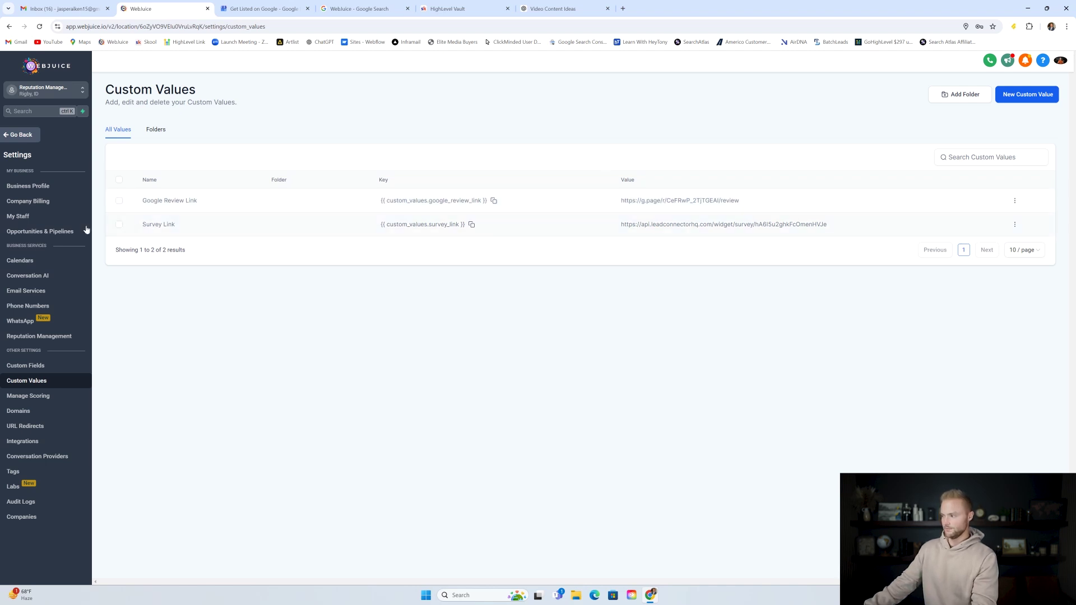
pyautogui.click(1016, 95)
pyautogui.click(477, 290)
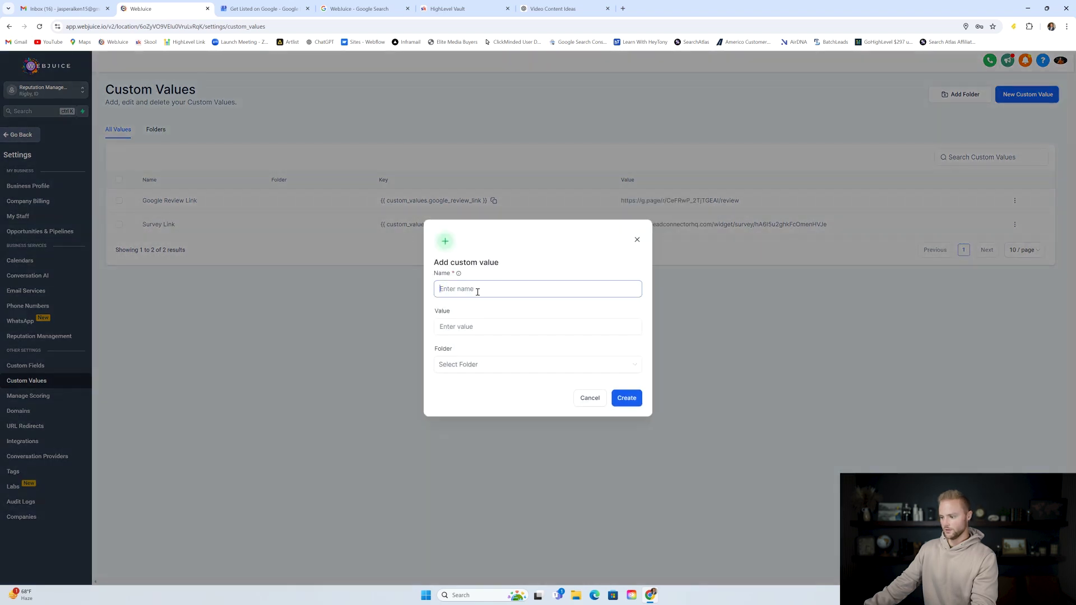
pyautogui.write('Survey Link')
pyautogui.click(453, 326)
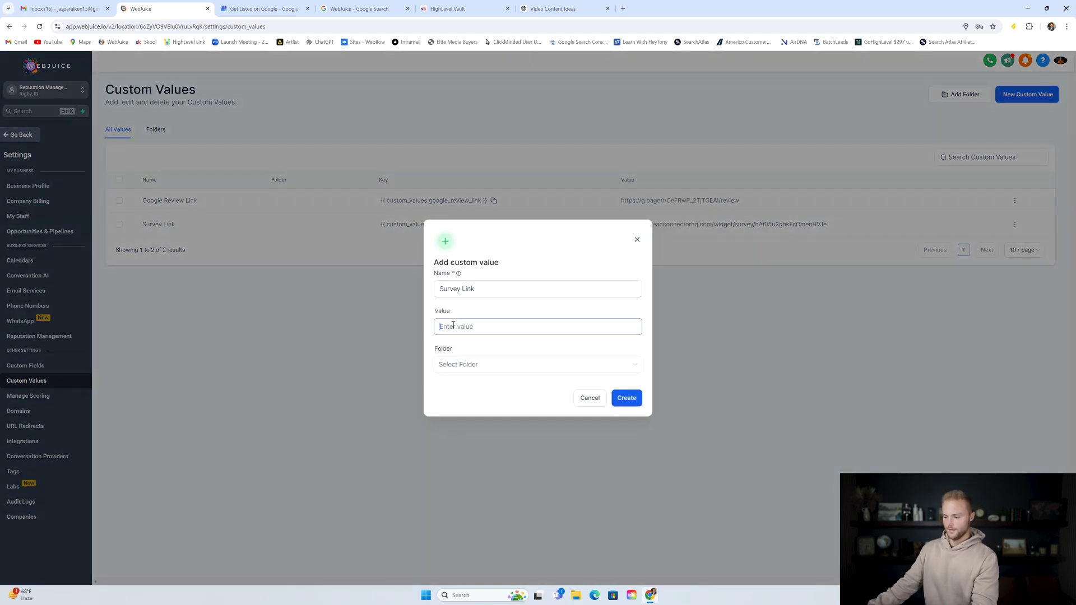
pyautogui.write('survey')
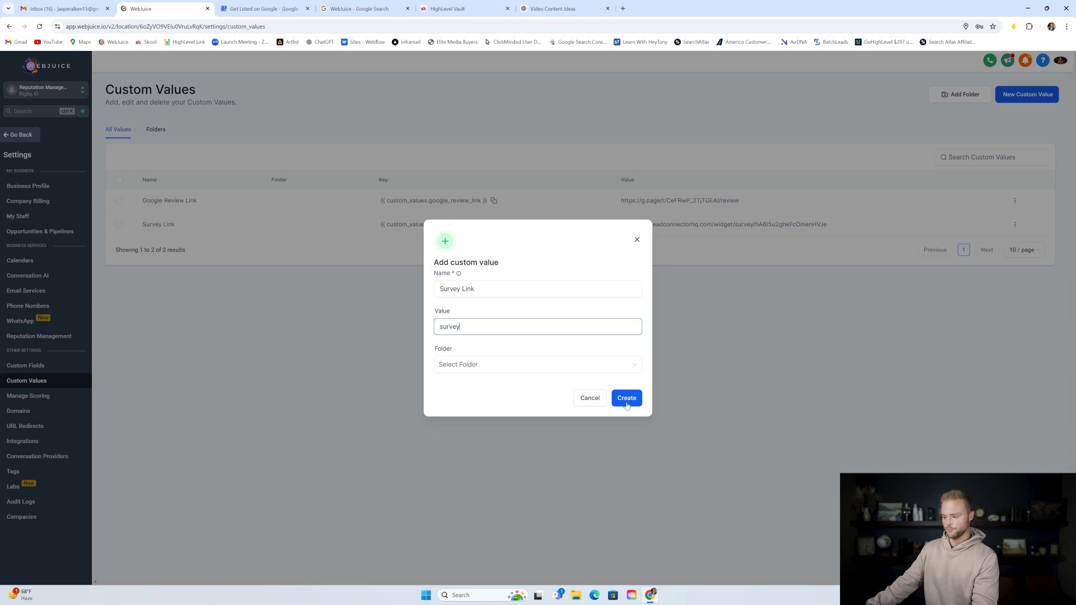
pyautogui.click(637, 240)
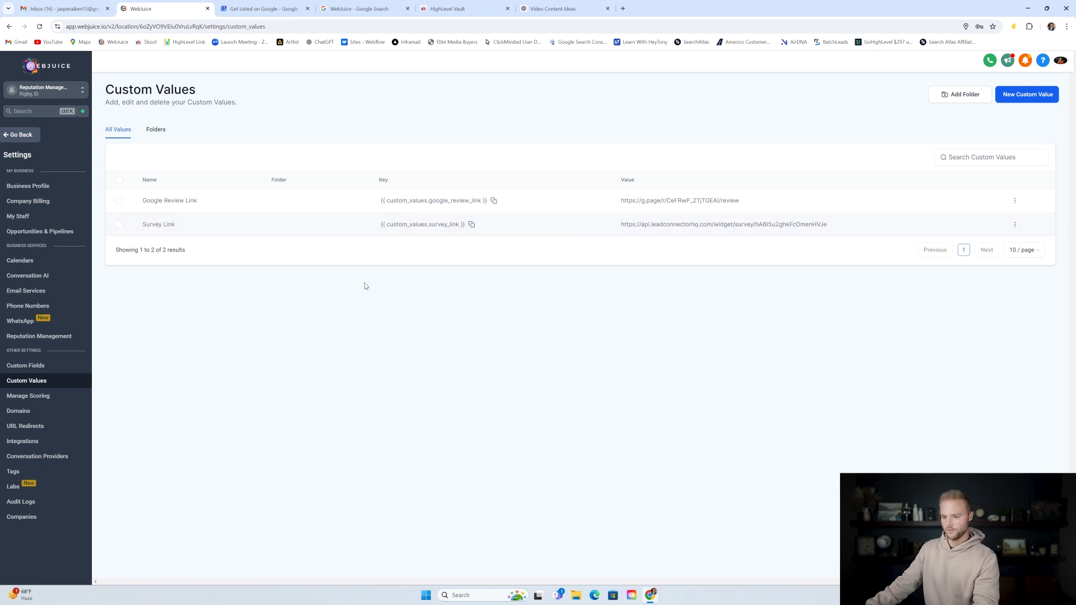
# Leave the settings, open the survey builder list under Sites, and preview the Google Review Survey.
pyautogui.click(21, 135)
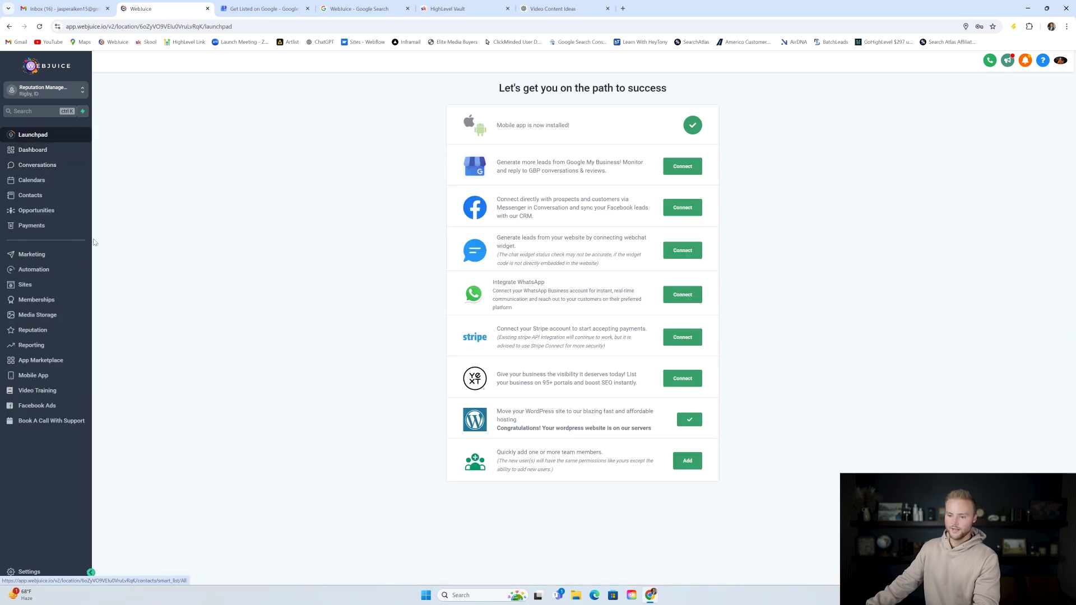
pyautogui.click(59, 285)
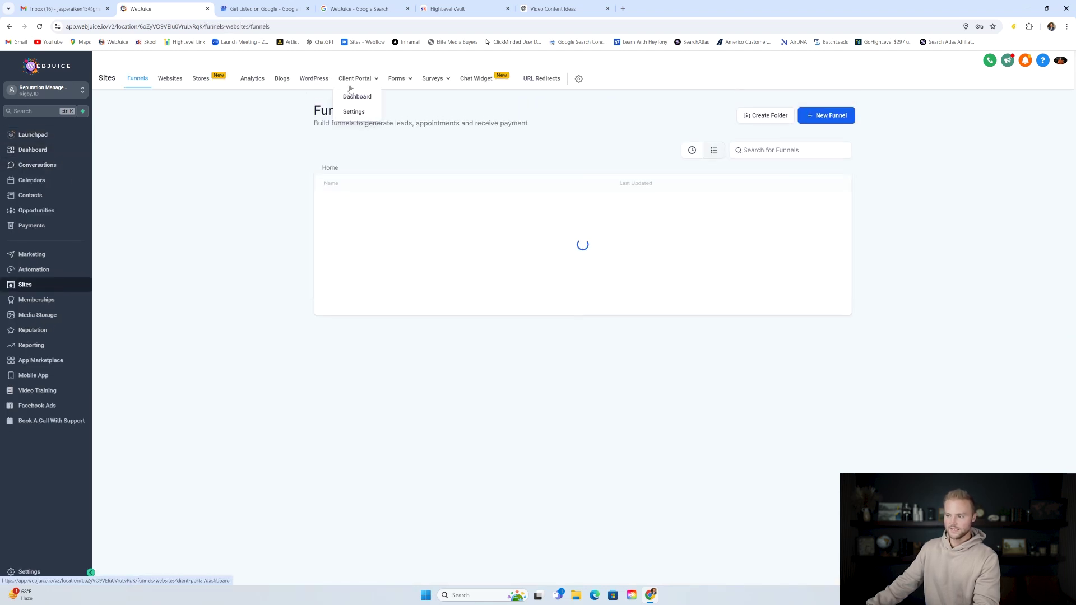
pyautogui.moveTo(435, 83)
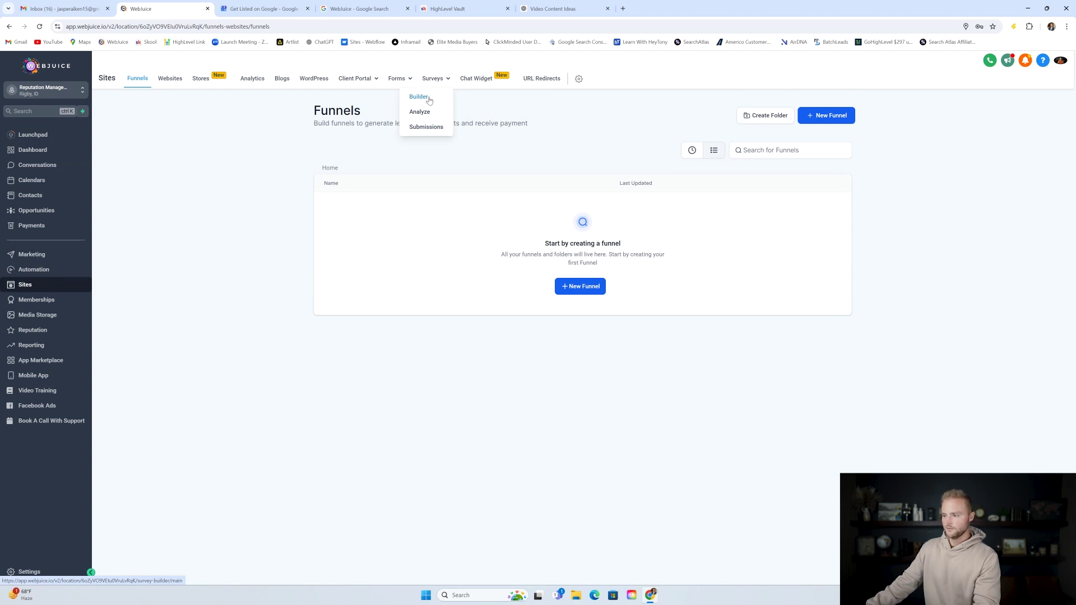
pyautogui.click(429, 100)
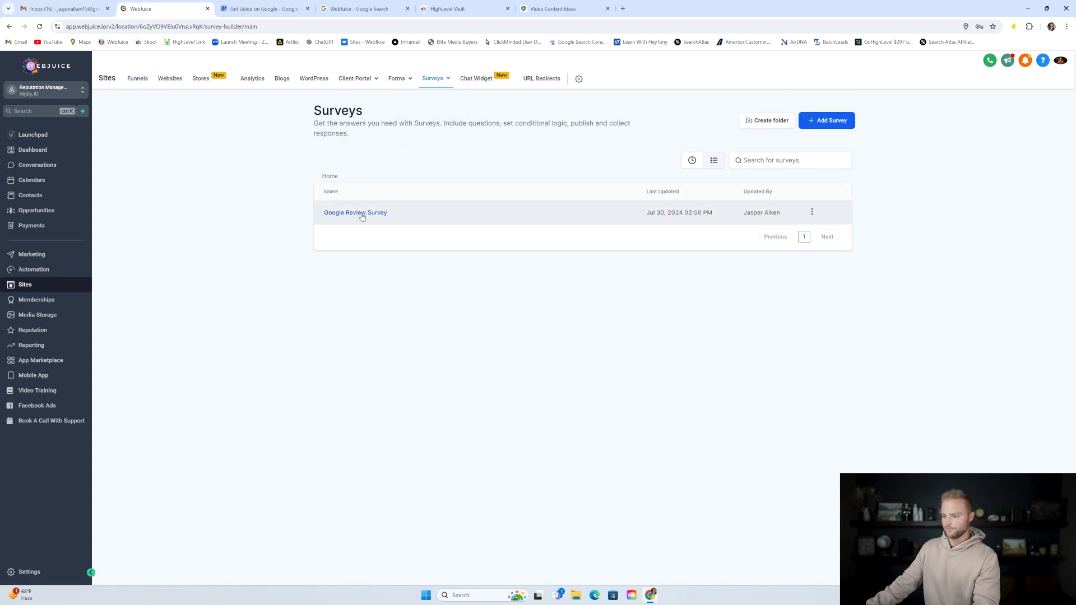
pyautogui.click(812, 212)
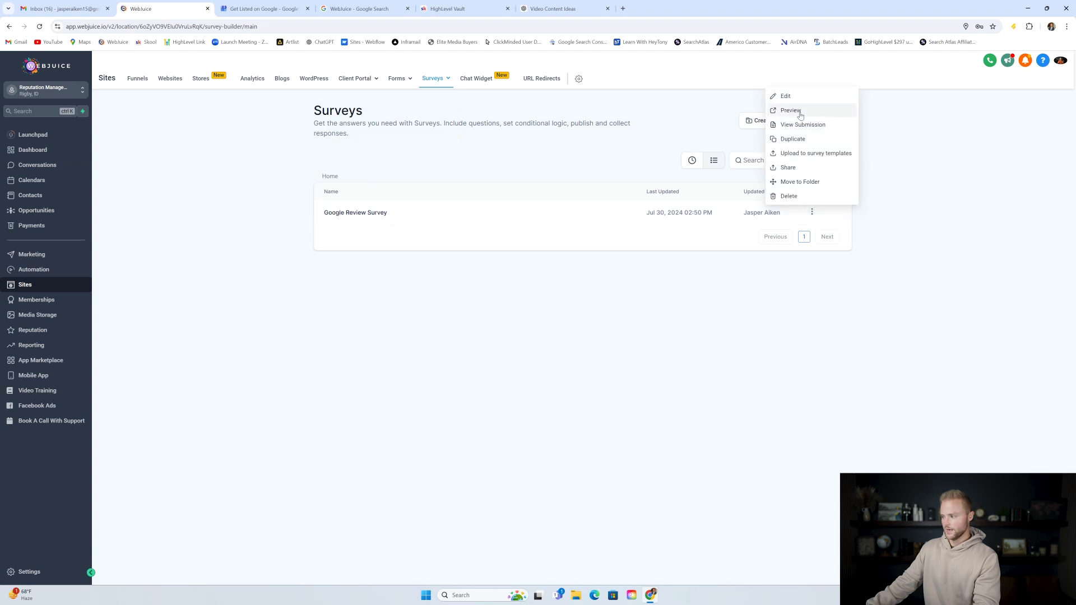
pyautogui.click(800, 116)
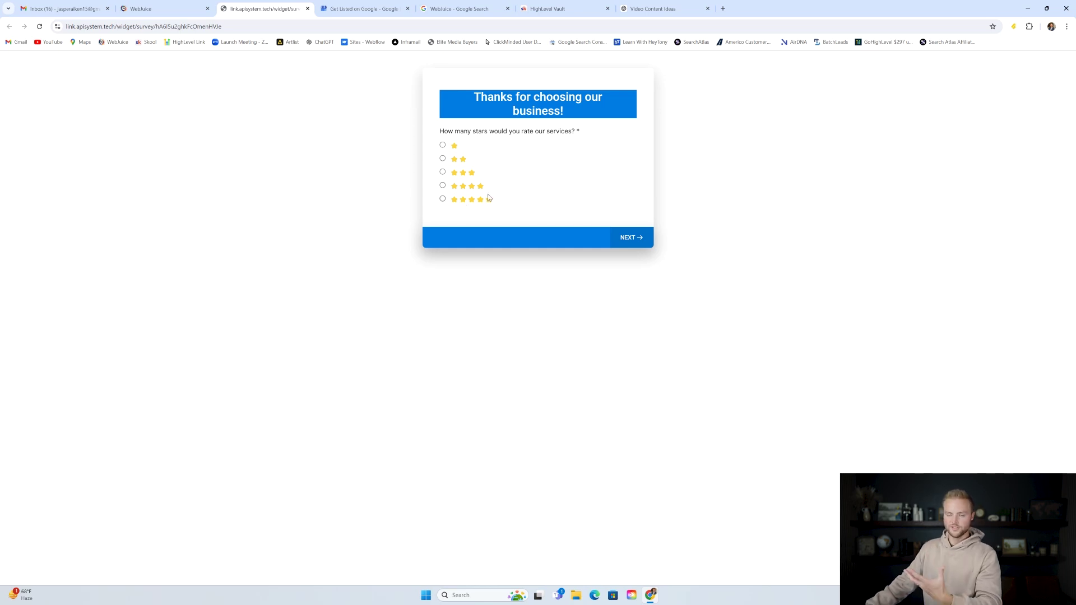
# Test the five-star rating in the survey preview and return to the survey from the Google review form.
pyautogui.click(442, 200)
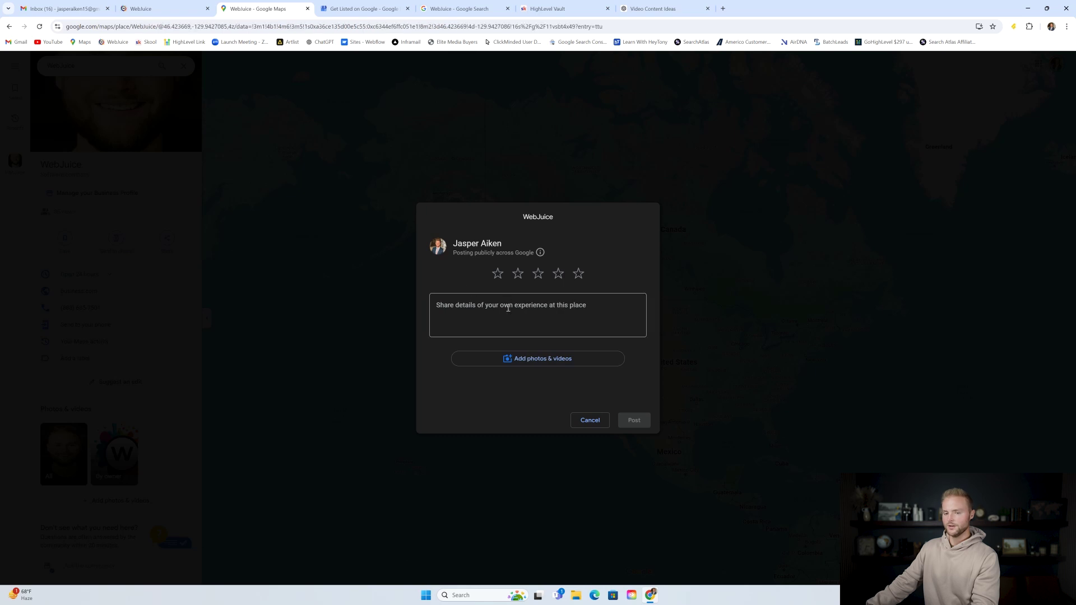
pyautogui.click(9, 26)
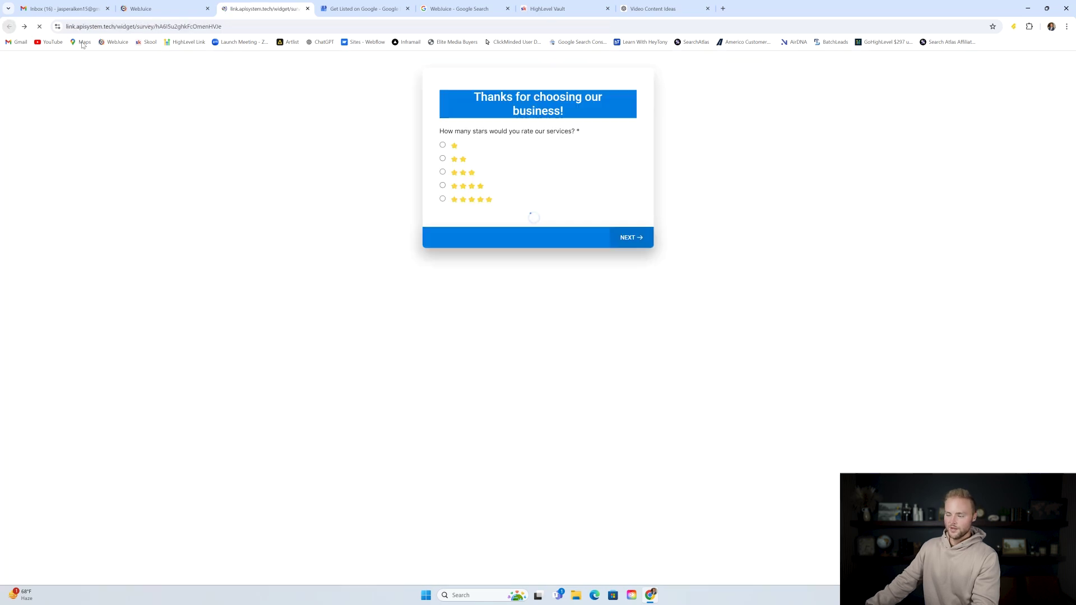
# Choose the one-star rating in the survey preview and go through the fields of the feedback form.
pyautogui.click(442, 145)
pyautogui.click(483, 137)
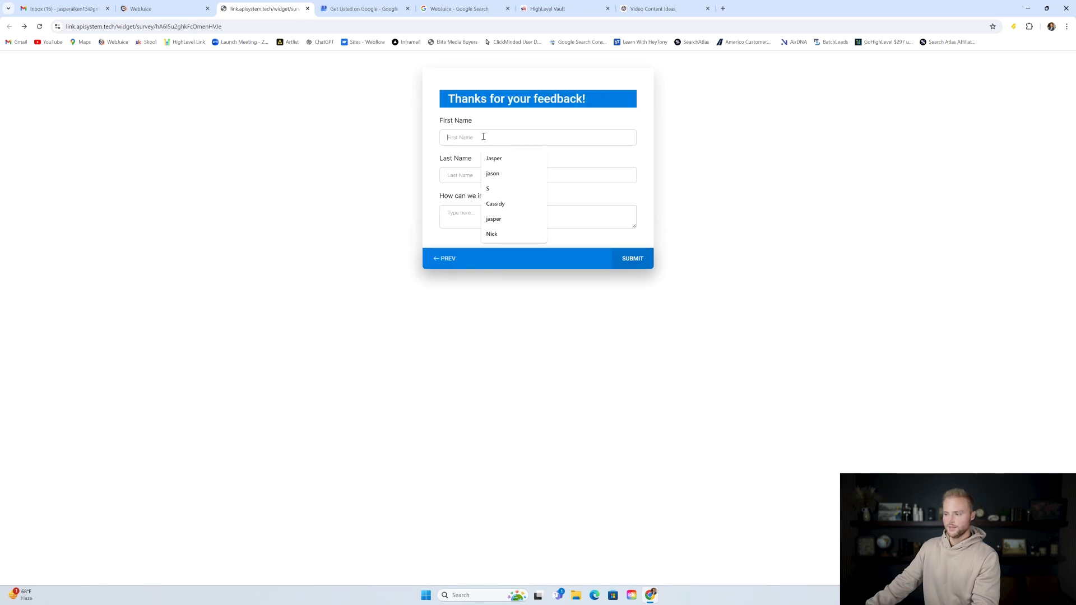
pyautogui.click(505, 114)
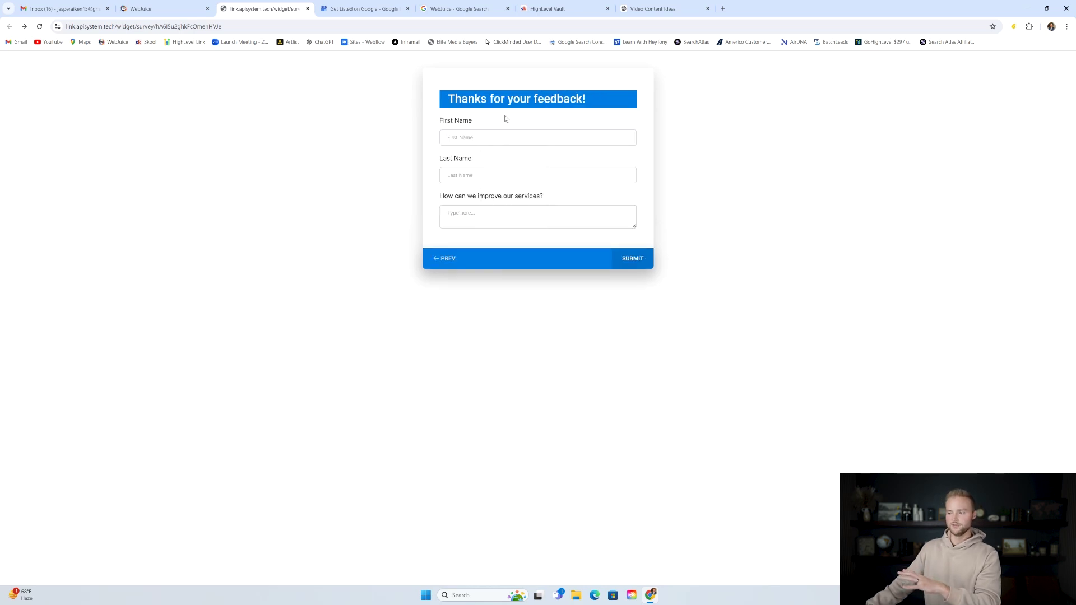
pyautogui.click(455, 139)
pyautogui.click(459, 175)
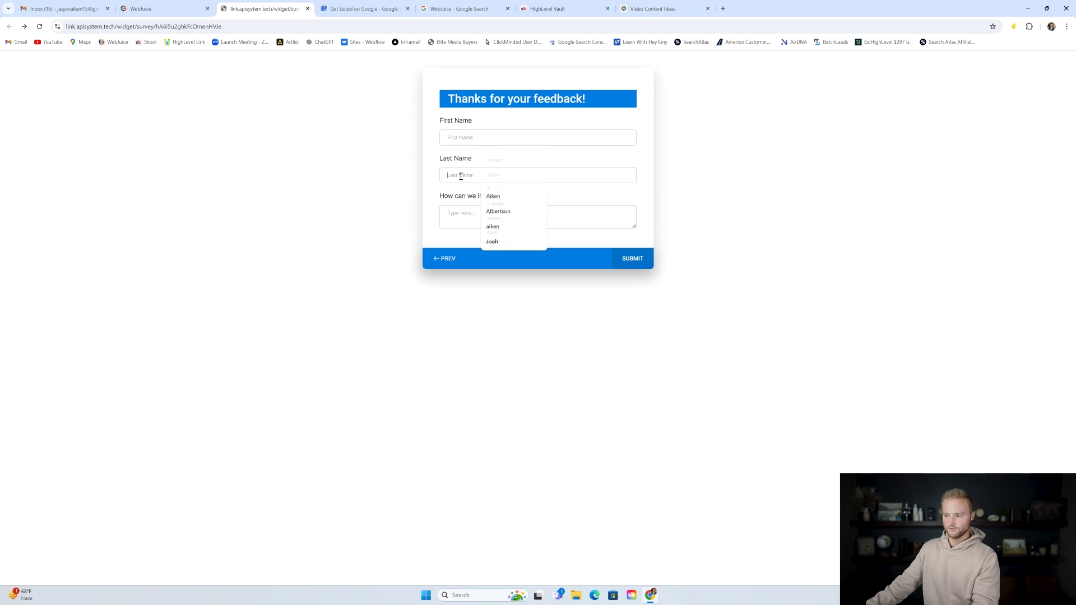
pyautogui.click(466, 213)
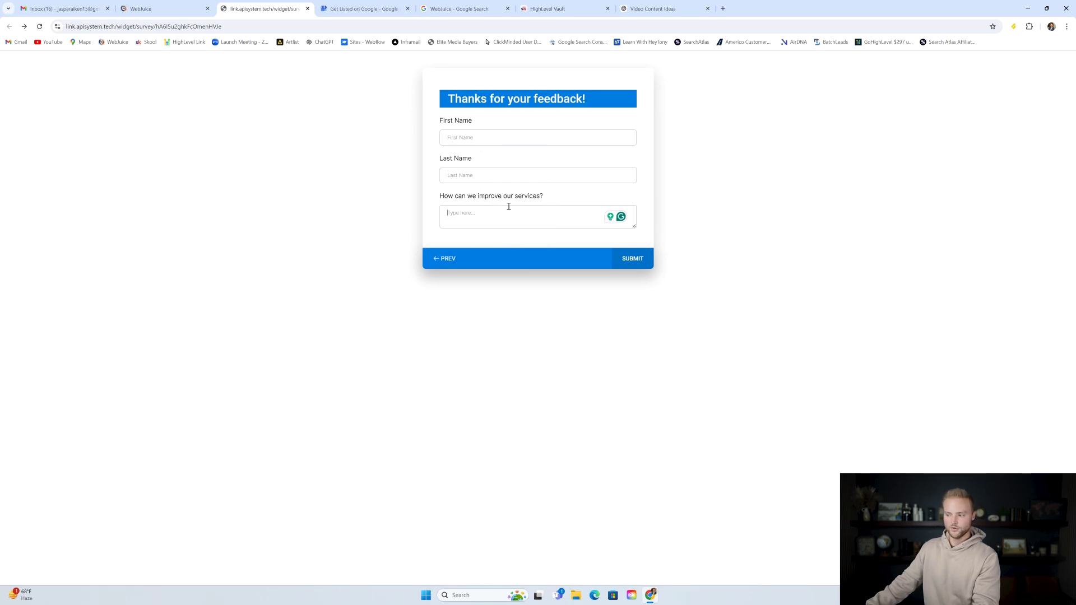
# Fill in the feedback form's first name, last name and improvement comment, and submit the survey.
pyautogui.click(472, 144)
pyautogui.click(471, 158)
pyautogui.click(471, 175)
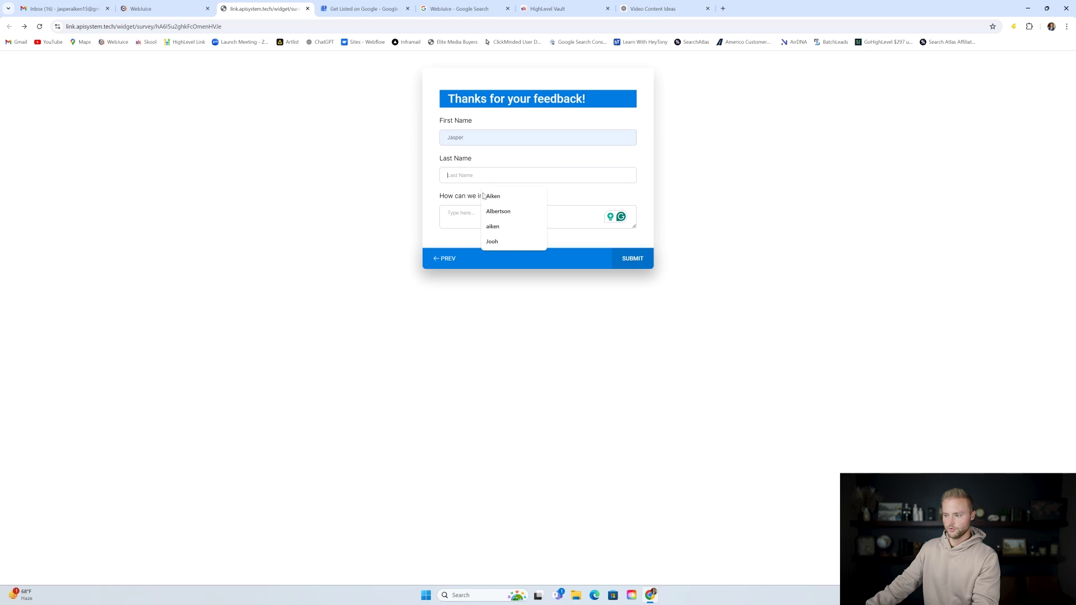
pyautogui.click(474, 194)
pyautogui.click(471, 214)
pyautogui.write('N/')
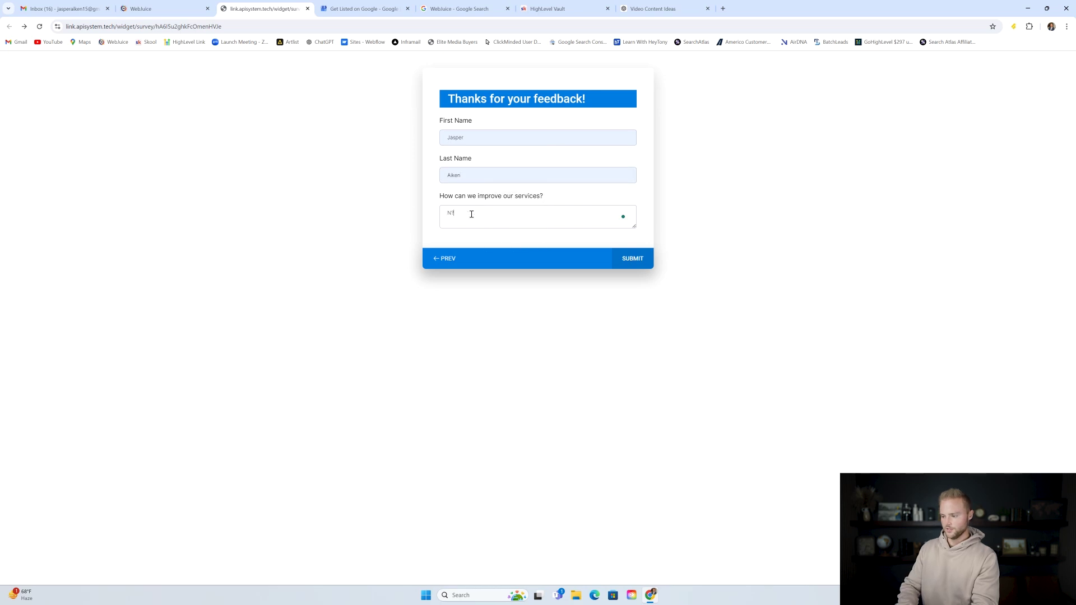
pyautogui.click(633, 258)
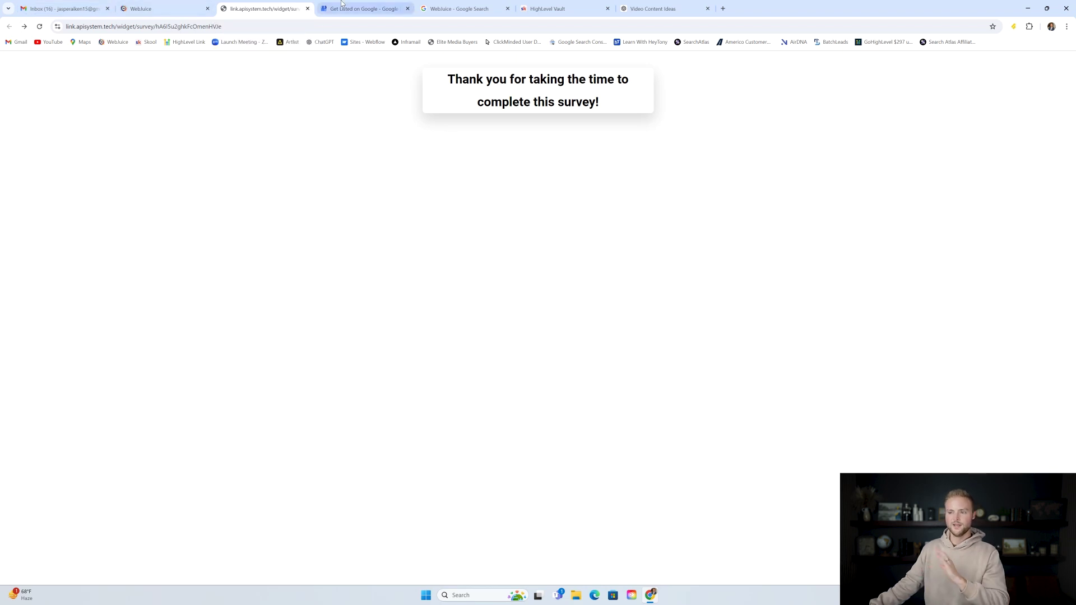
# Look at the WebJuice business profile in the Google search results and return to the survey preview.
pyautogui.click(361, 9)
pyautogui.click(457, 5)
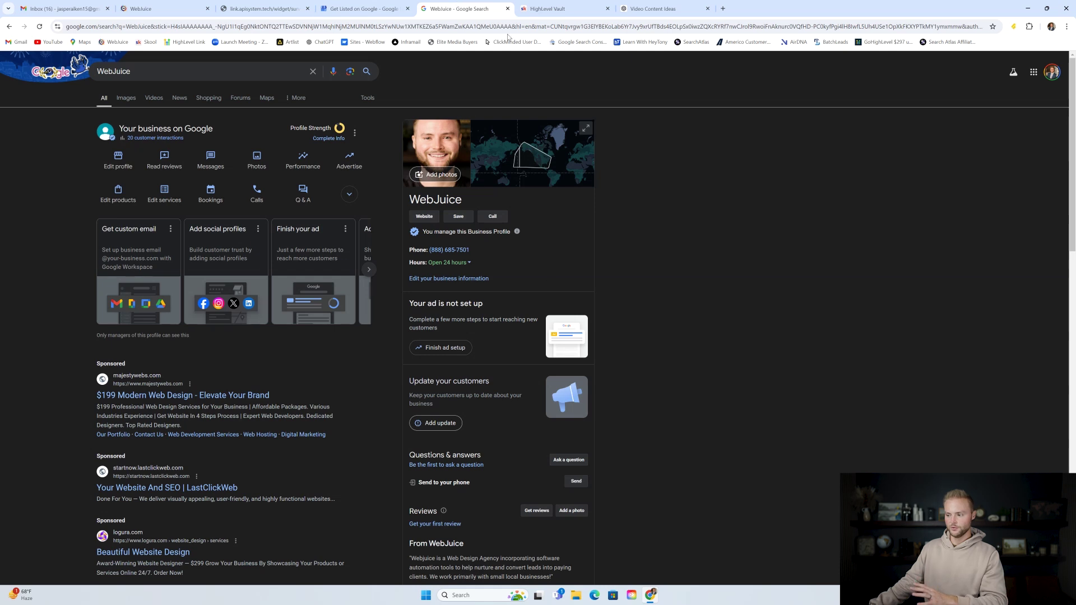
pyautogui.click(264, 6)
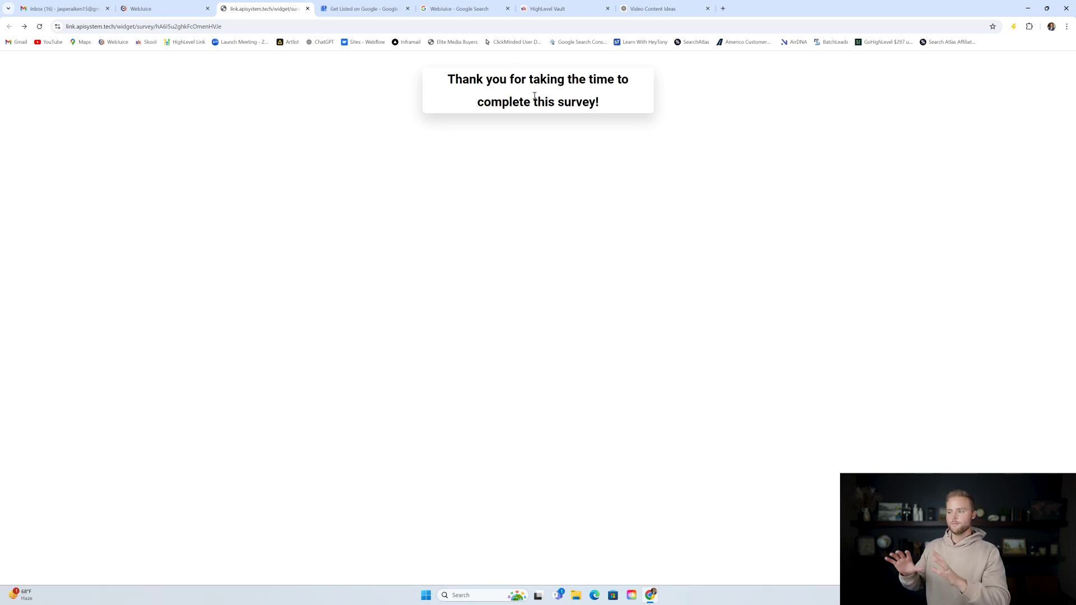
# Close the survey preview and open the Google Review Survey for editing in the survey builder.
pyautogui.hotkey('ctrl', 'shift', 'Tab')
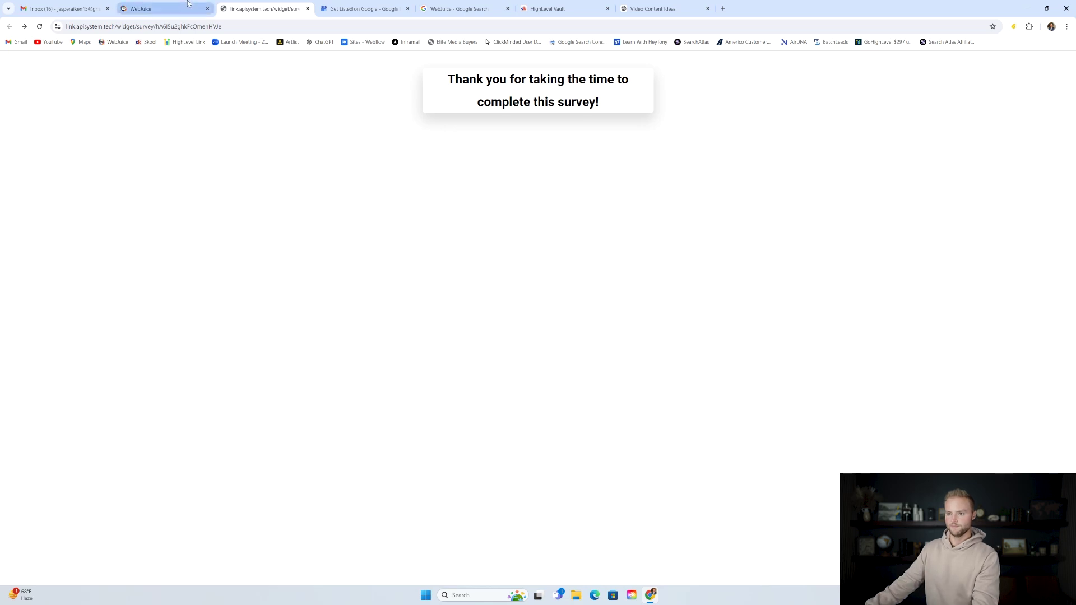
pyautogui.click(307, 9)
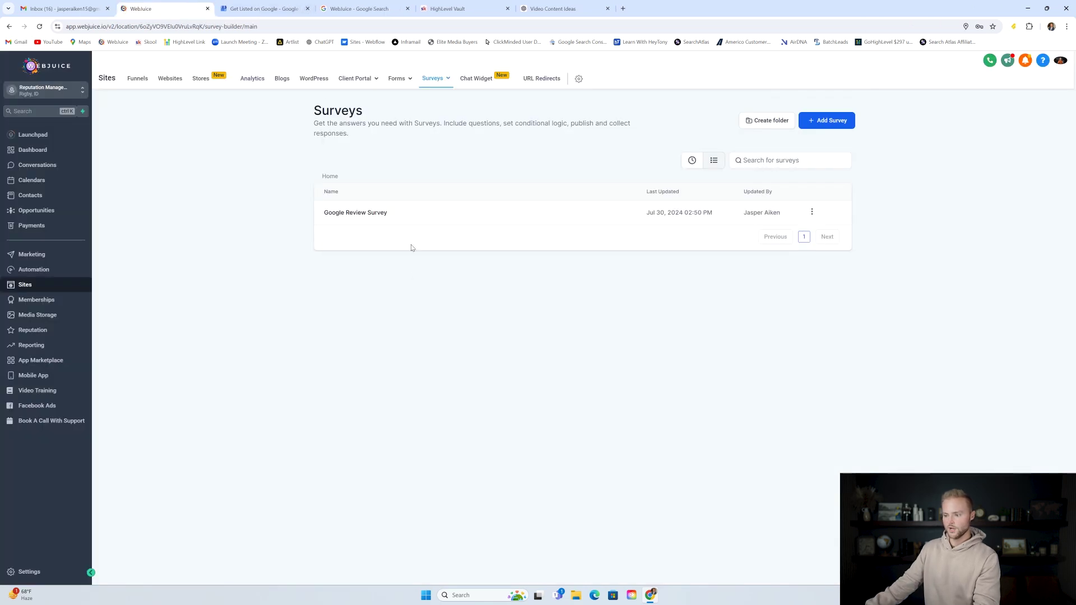
pyautogui.moveTo(434, 79)
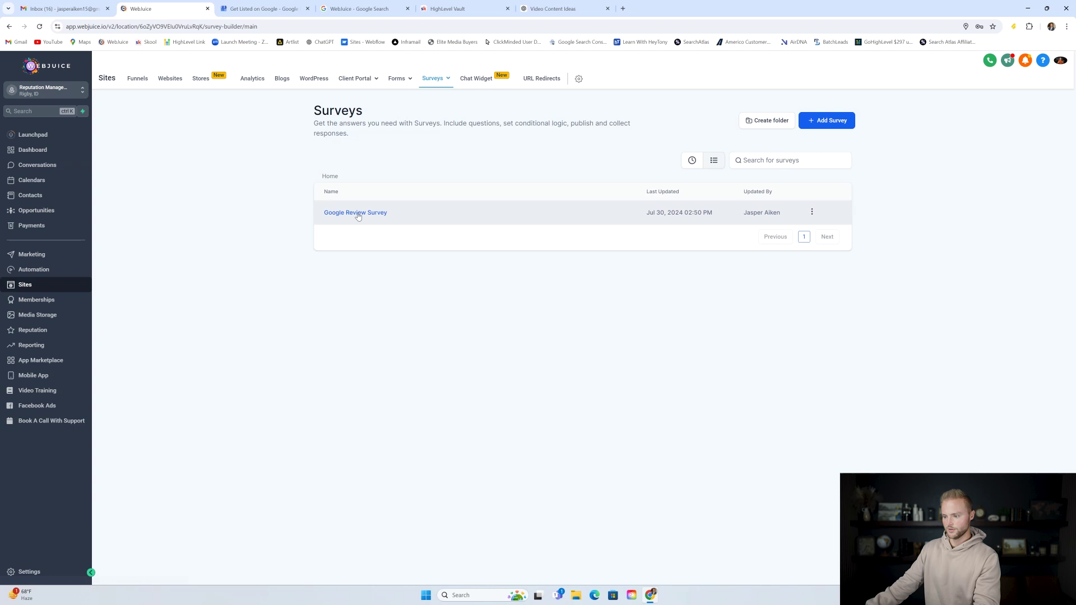
pyautogui.click(821, 121)
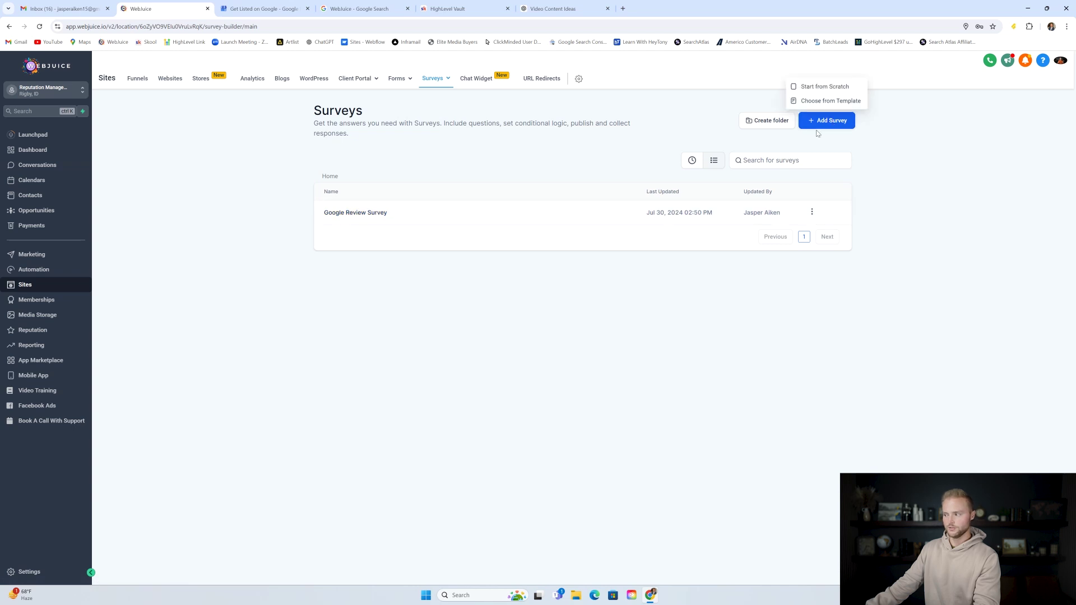
pyautogui.click(379, 216)
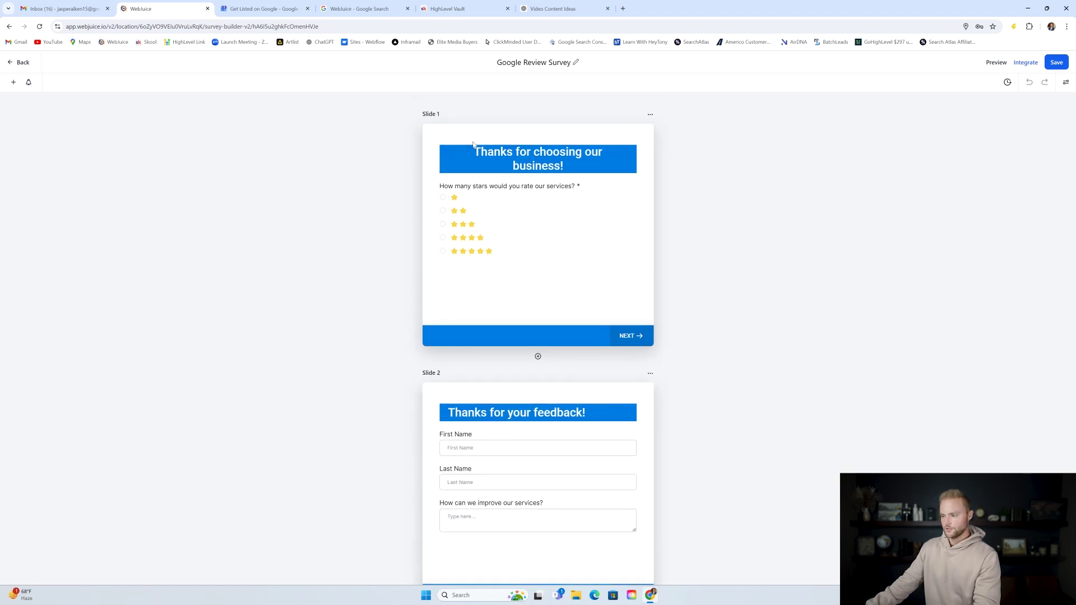
# Show the available survey elements and examine the settings of the heading and the star rating question on Slide 1.
pyautogui.click(14, 83)
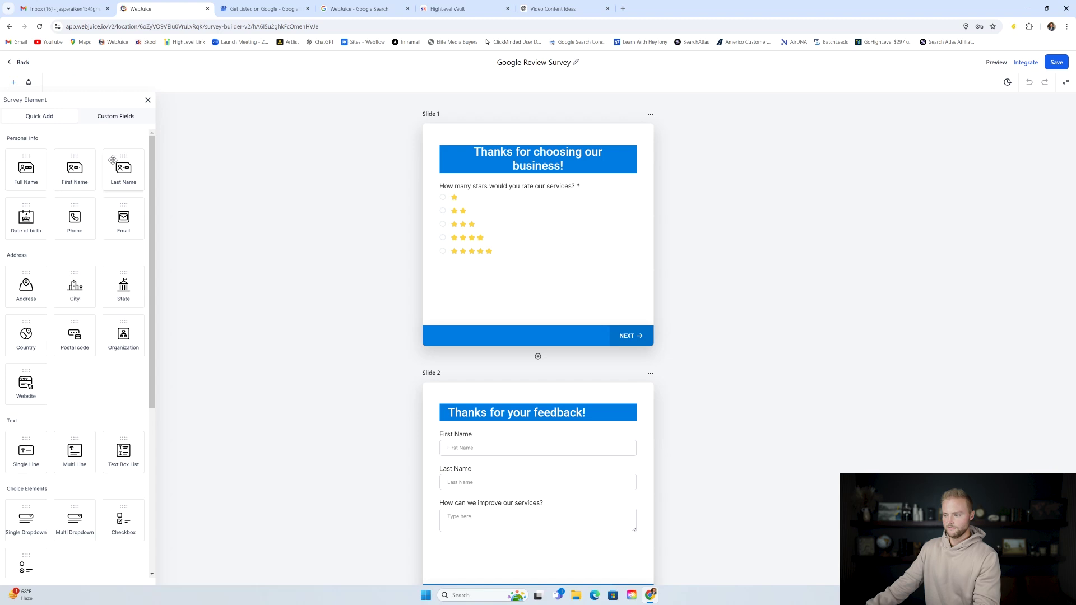
pyautogui.scroll(-3, 90, 258)
pyautogui.moveTo(32, 494); pyautogui.dragTo(479, 168)
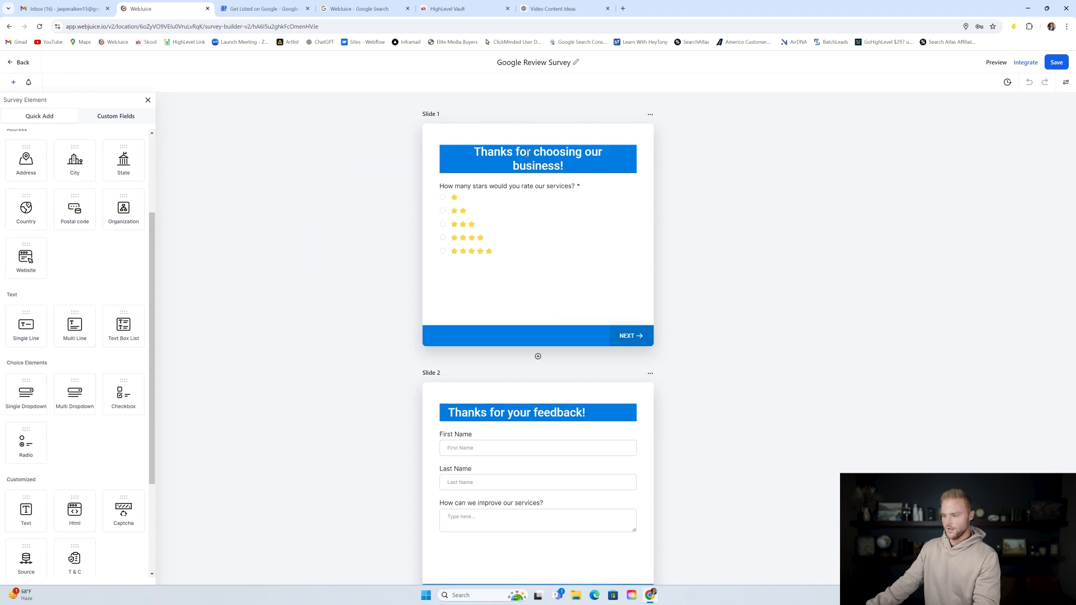
pyautogui.click(505, 165)
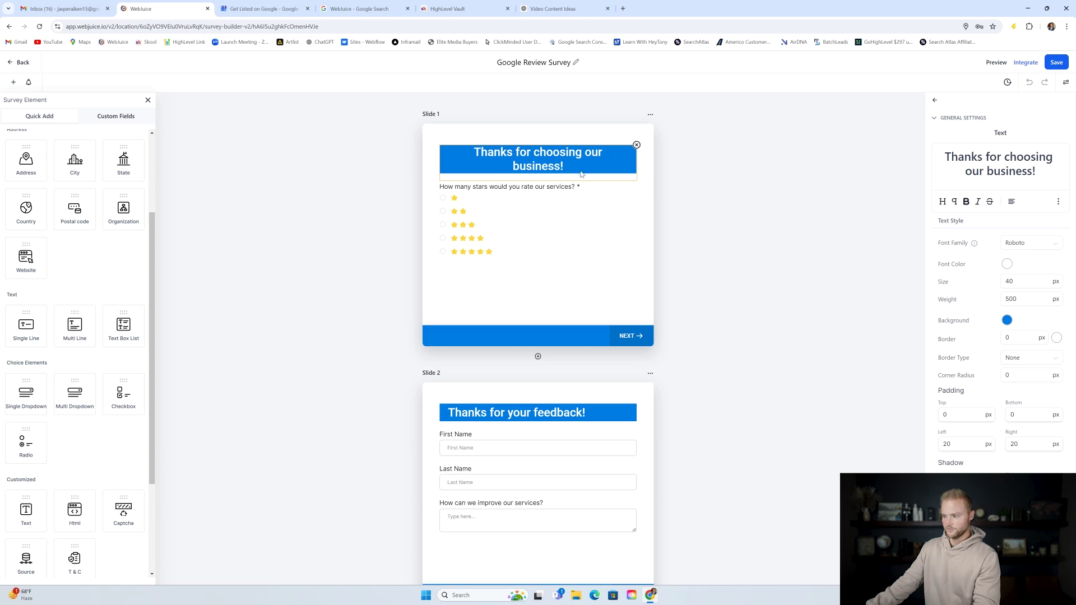
pyautogui.tripleClick(988, 157)
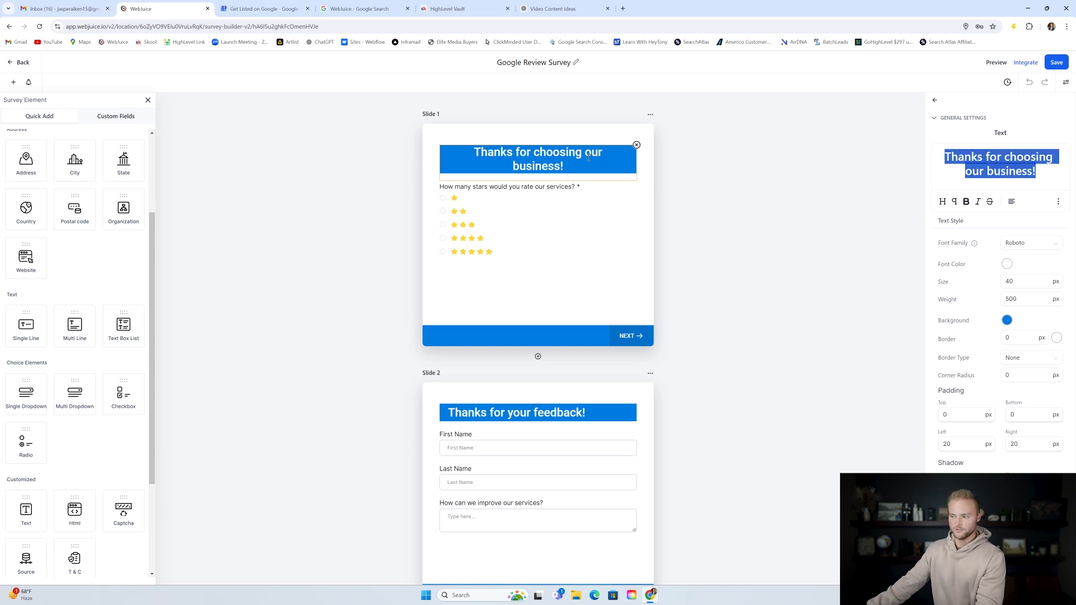
pyautogui.click(553, 192)
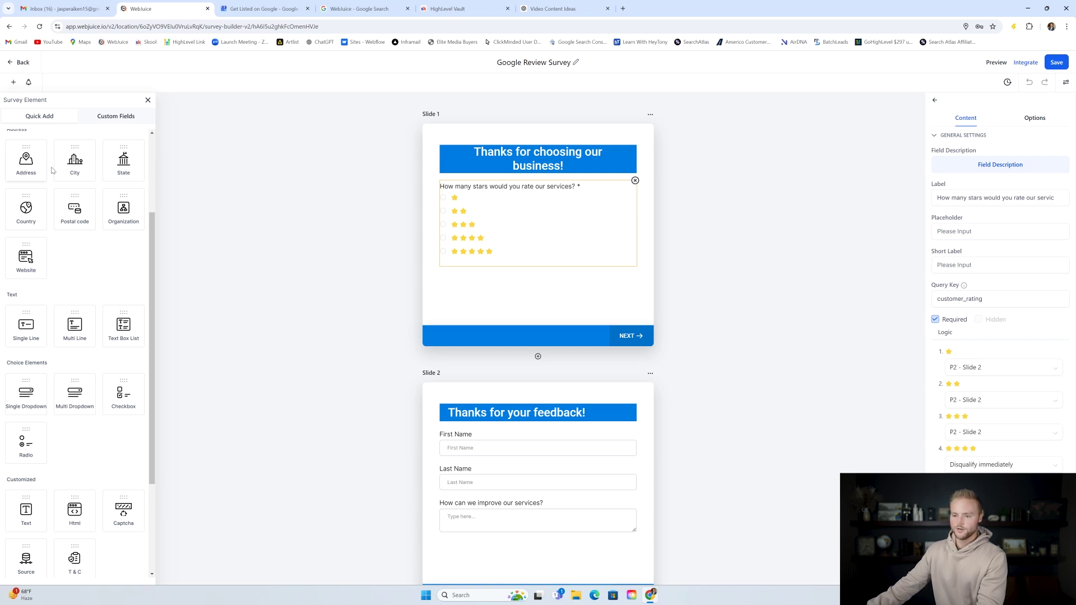
# Start a new custom field of the Radio Select type from the survey's custom fields.
pyautogui.moveTo(151, 224); pyautogui.dragTo(152, 280)
pyautogui.scroll(4, 134, 135)
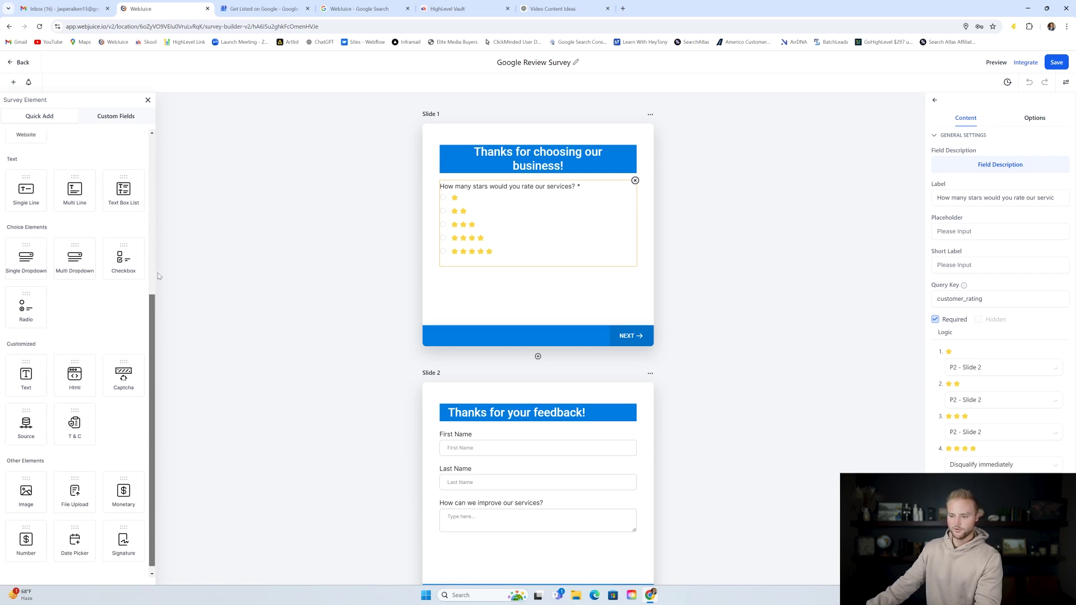
pyautogui.click(117, 118)
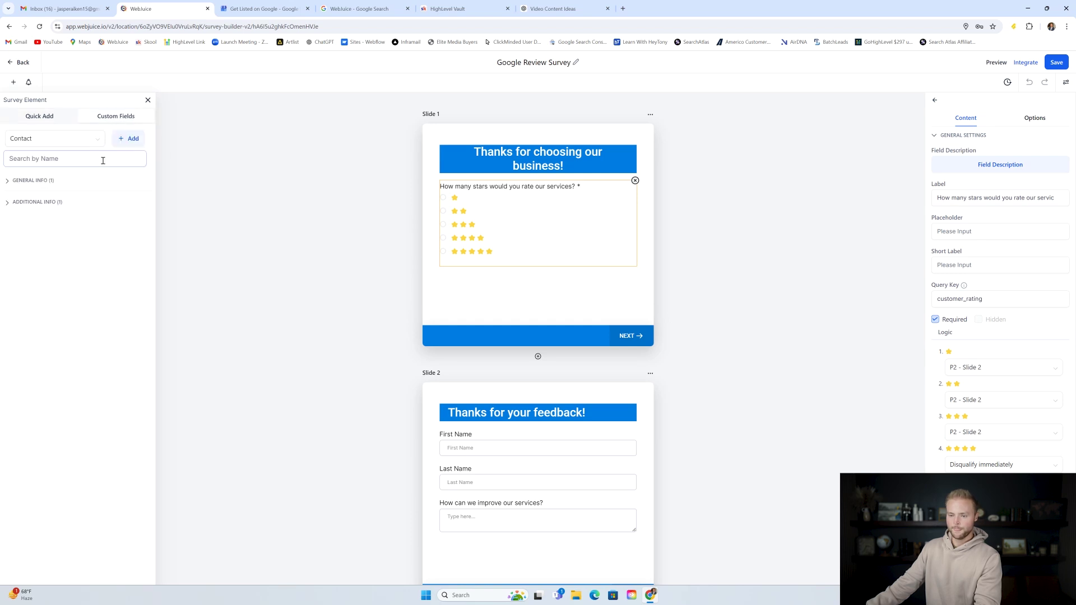
pyautogui.click(129, 139)
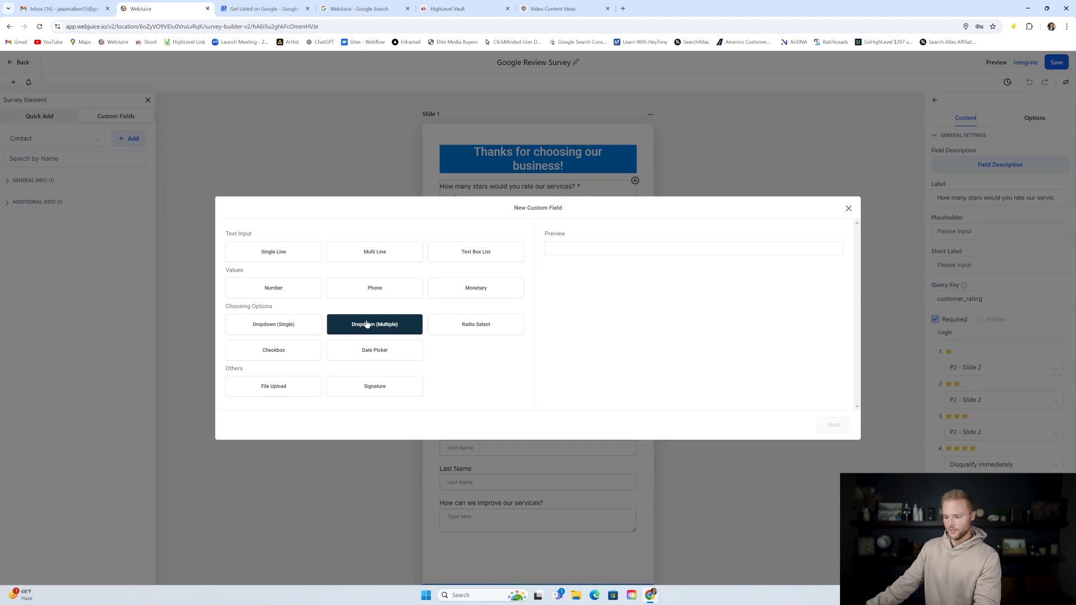
pyautogui.click(474, 329)
pyautogui.click(834, 425)
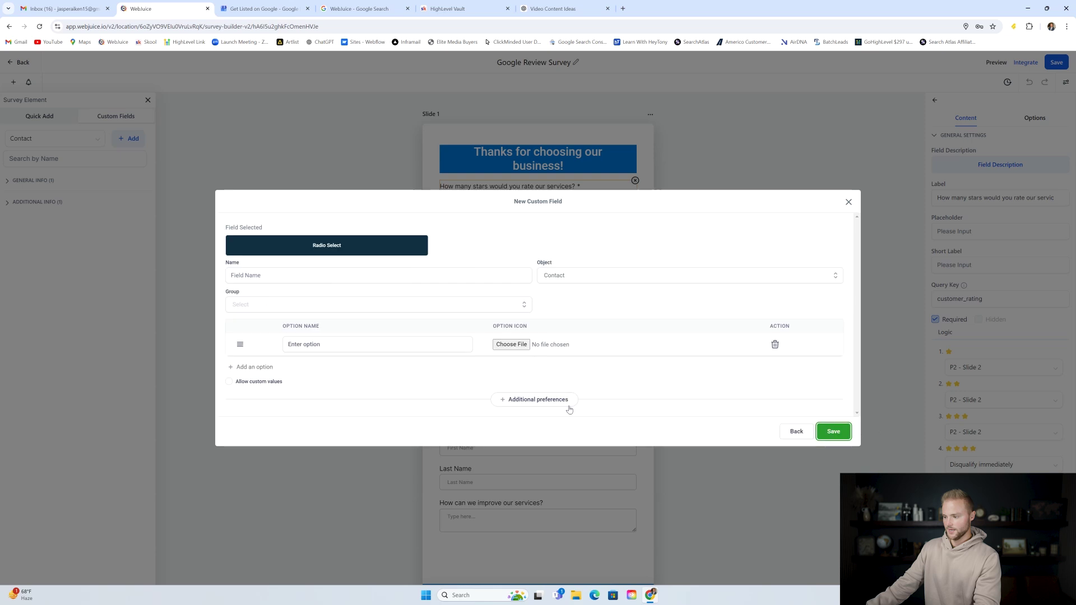
# Name the radio field "Customer Rating", with Contact as its object and General Info as its group.
pyautogui.click(287, 276)
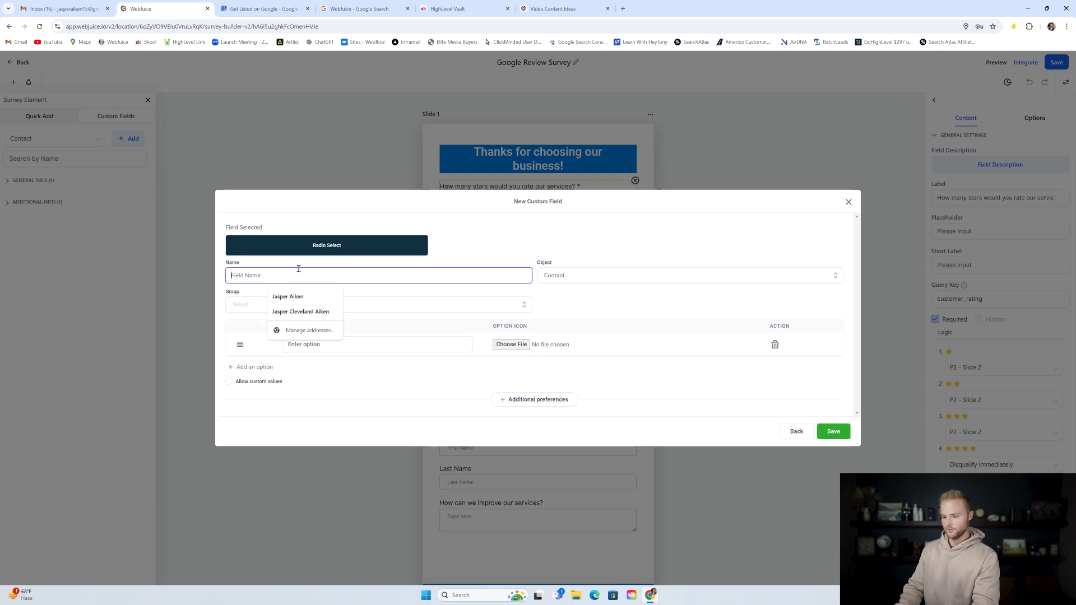
pyautogui.write('Customer Rating')
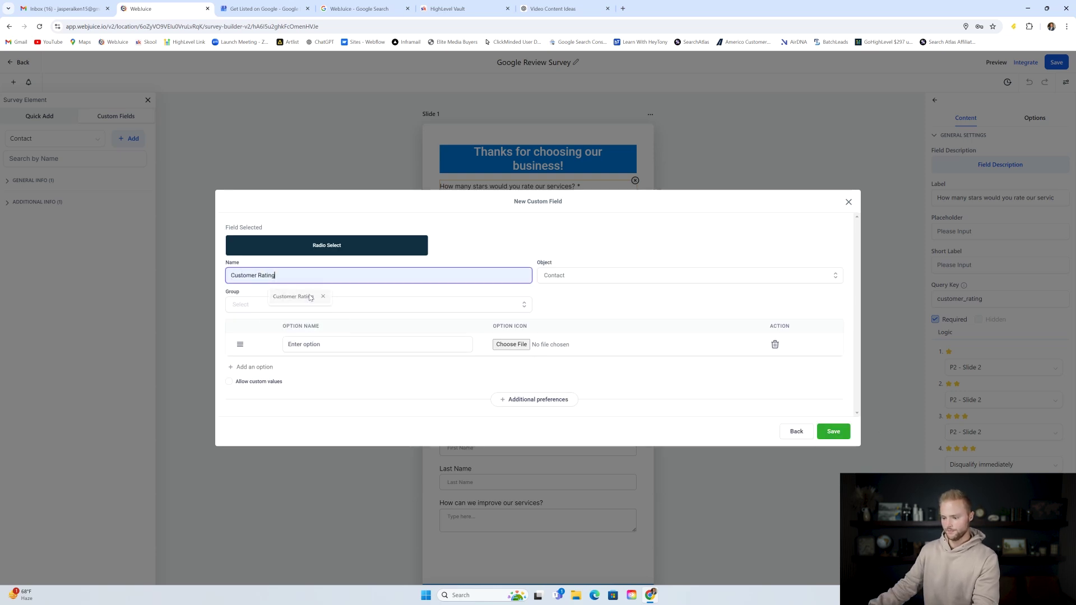
pyautogui.click(293, 297)
pyautogui.click(566, 274)
pyautogui.click(559, 296)
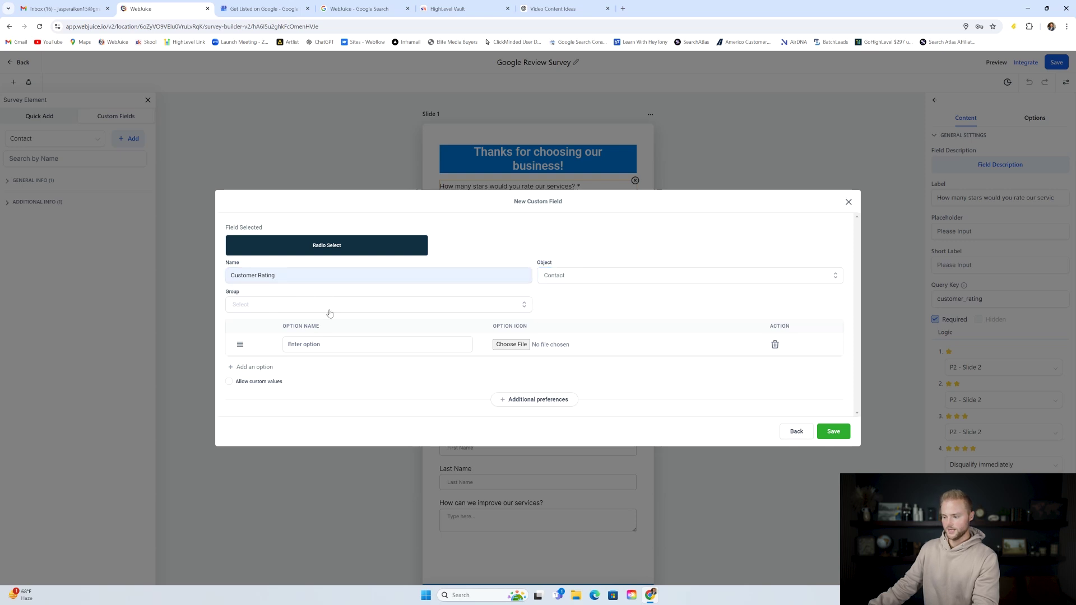
pyautogui.click(292, 304)
pyautogui.click(252, 341)
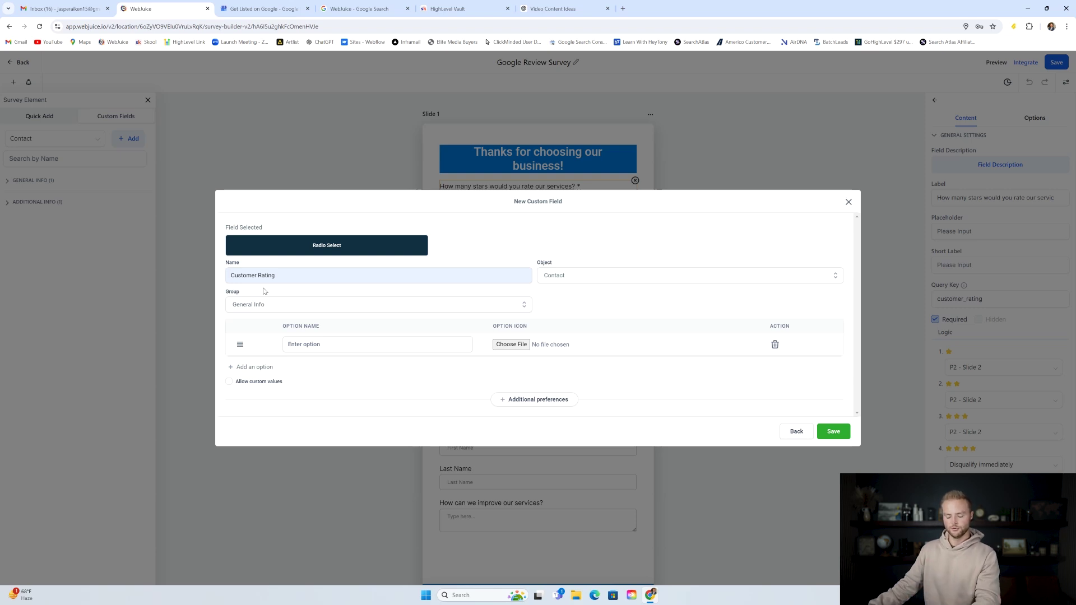
pyautogui.click(268, 302)
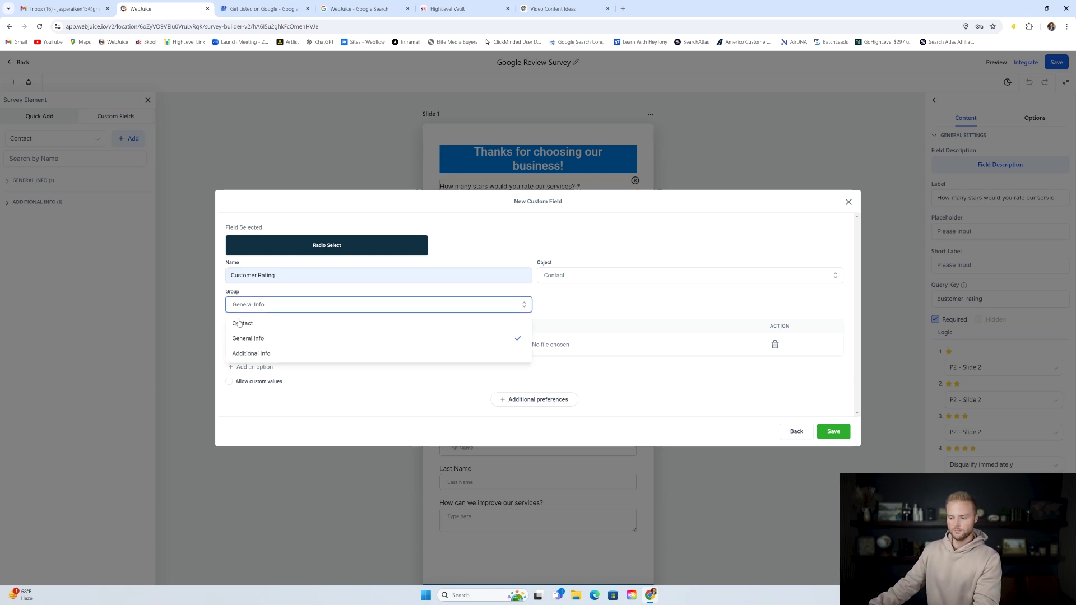
pyautogui.click(266, 291)
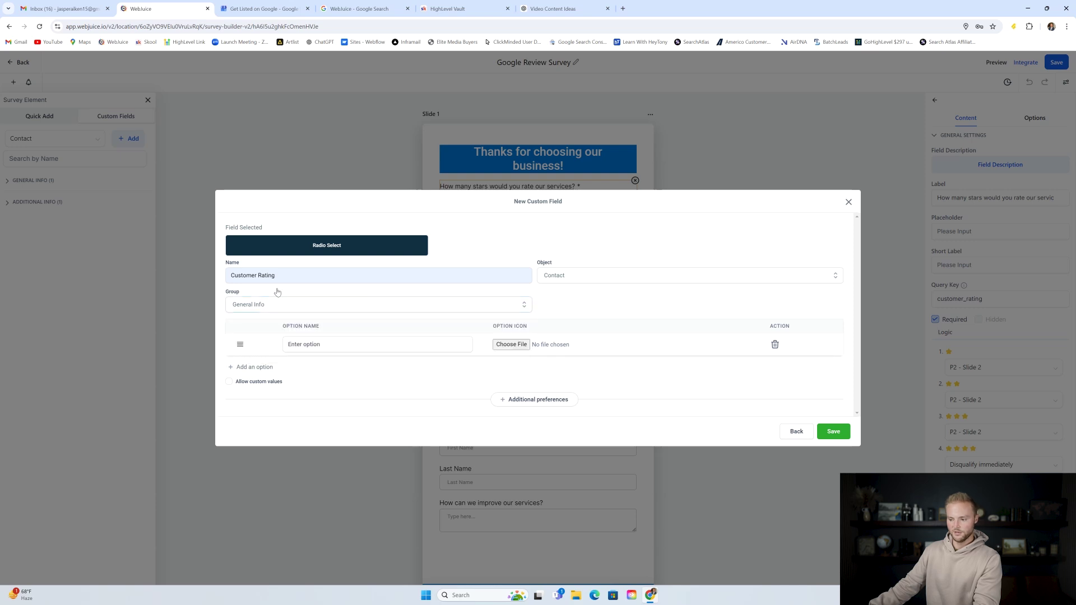
# Copy the one-star emoji from the ChatGPT conversation and paste it as the first option of the Customer Rating field.
pyautogui.click(316, 346)
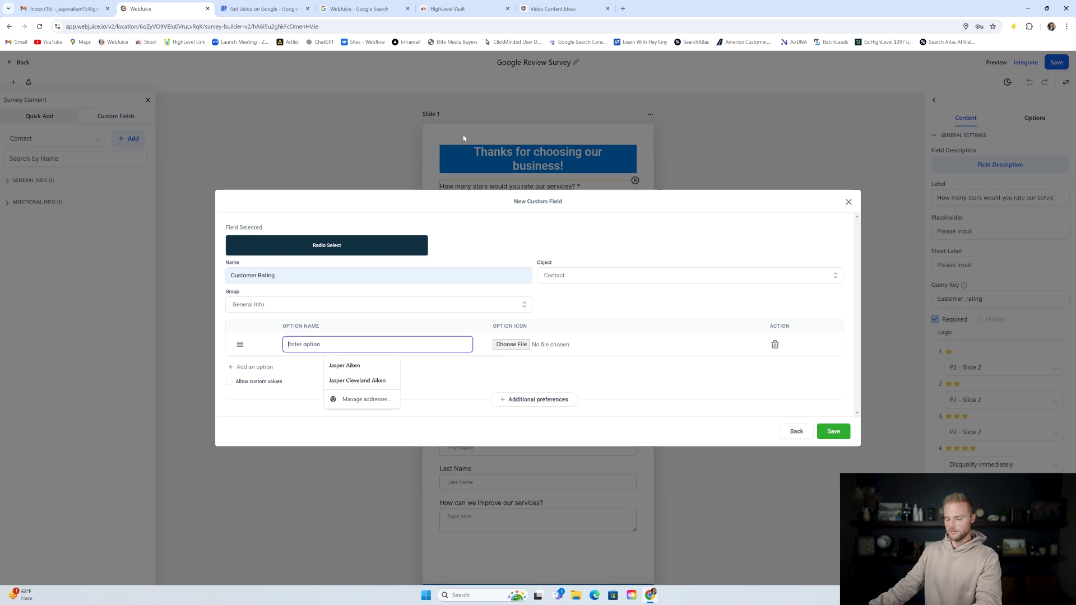
pyautogui.click(561, 13)
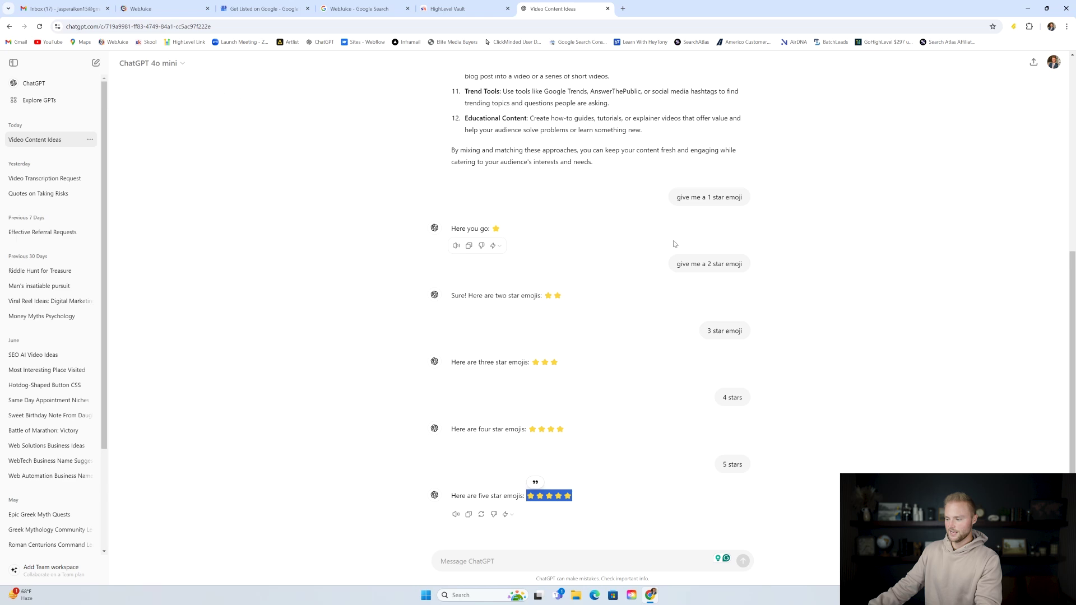
pyautogui.moveTo(498, 229); pyautogui.dragTo(492, 229)
pyautogui.hotkey('ctrl', 'c')
pyautogui.click(141, 9)
pyautogui.hotkey('ctrl', 'v')
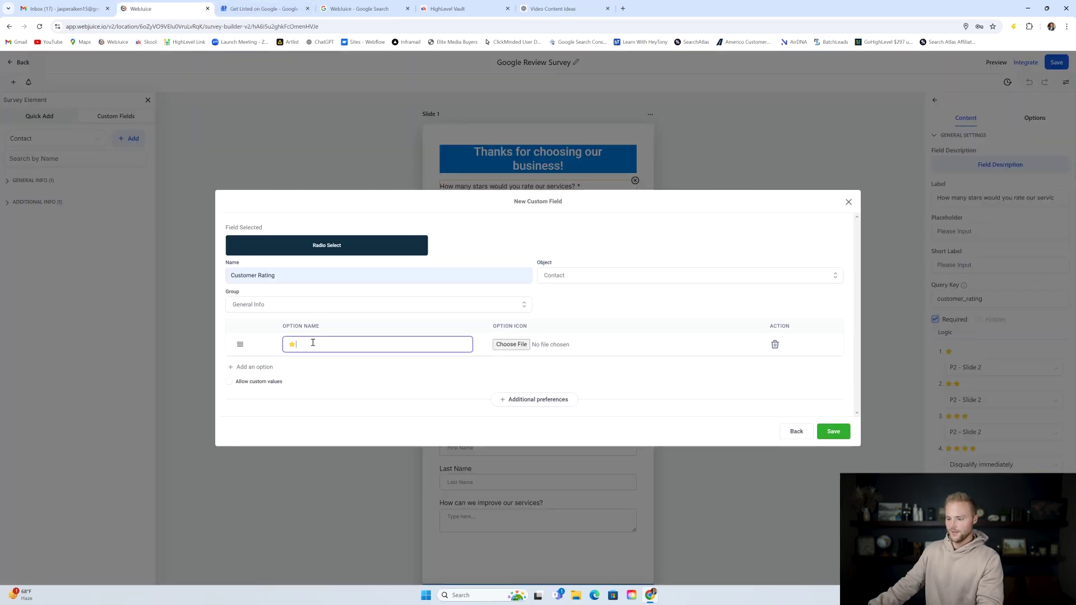
# Add a second option to the Customer Rating field with the two-star emoji copied from the ChatGPT conversation.
pyautogui.click(267, 367)
pyautogui.click(553, 8)
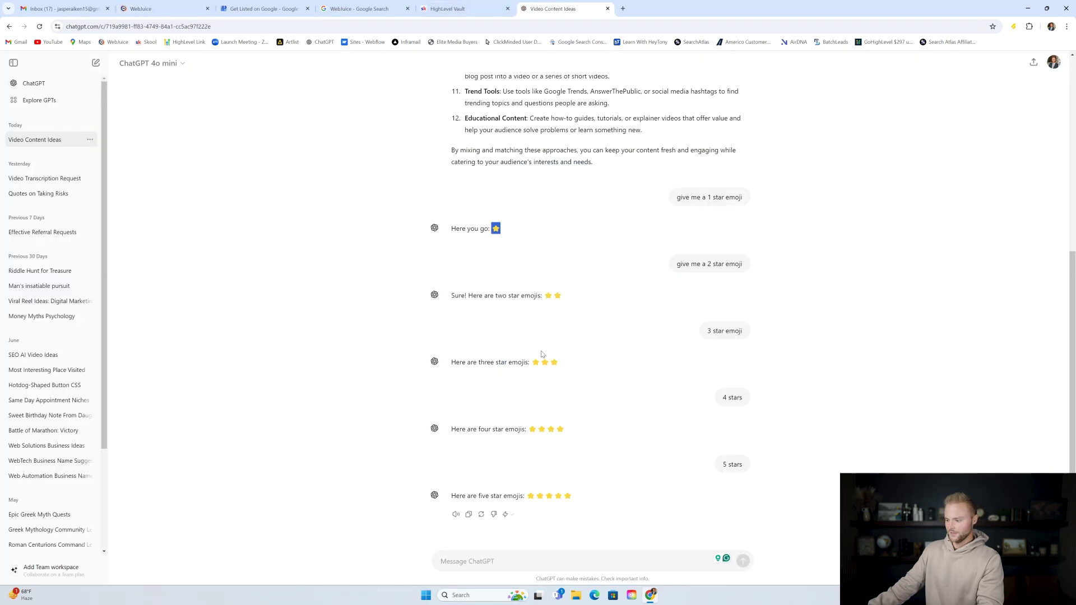
pyautogui.moveTo(543, 295); pyautogui.dragTo(562, 296)
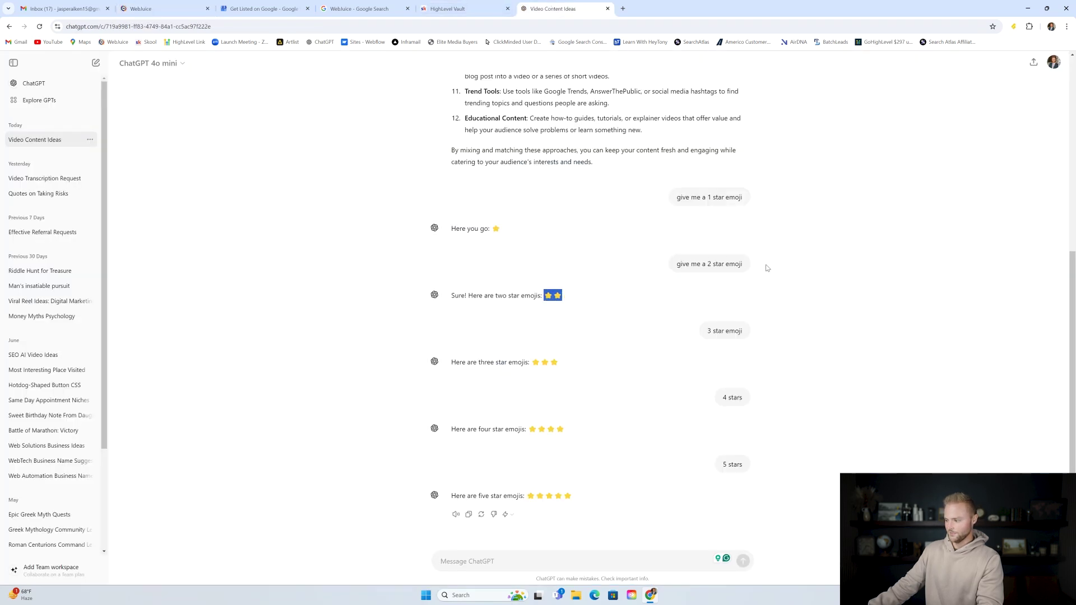
pyautogui.click(163, 8)
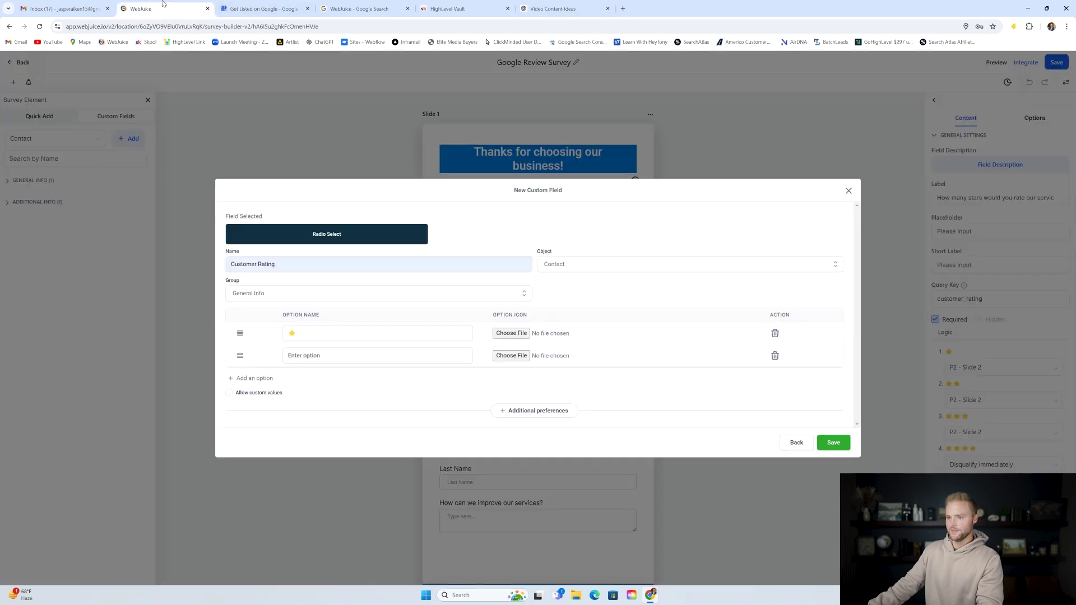
pyautogui.click(306, 356)
pyautogui.hotkey('ctrl', 'v')
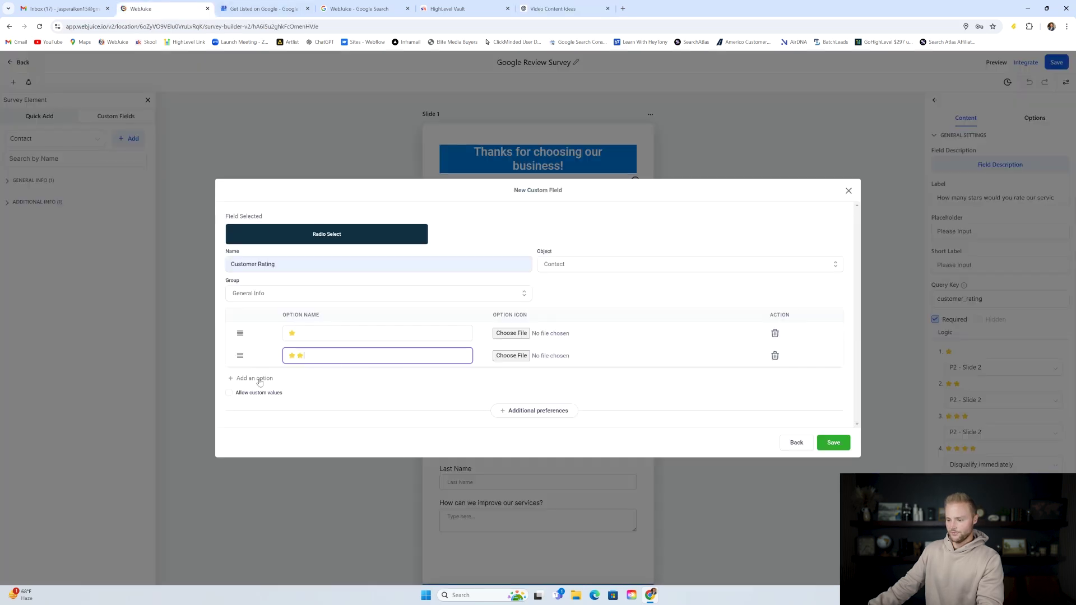
# Add a third option to the Customer Rating field with the three-star emoji copied from the ChatGPT conversation.
pyautogui.click(255, 379)
pyautogui.click(305, 368)
pyautogui.click(552, 8)
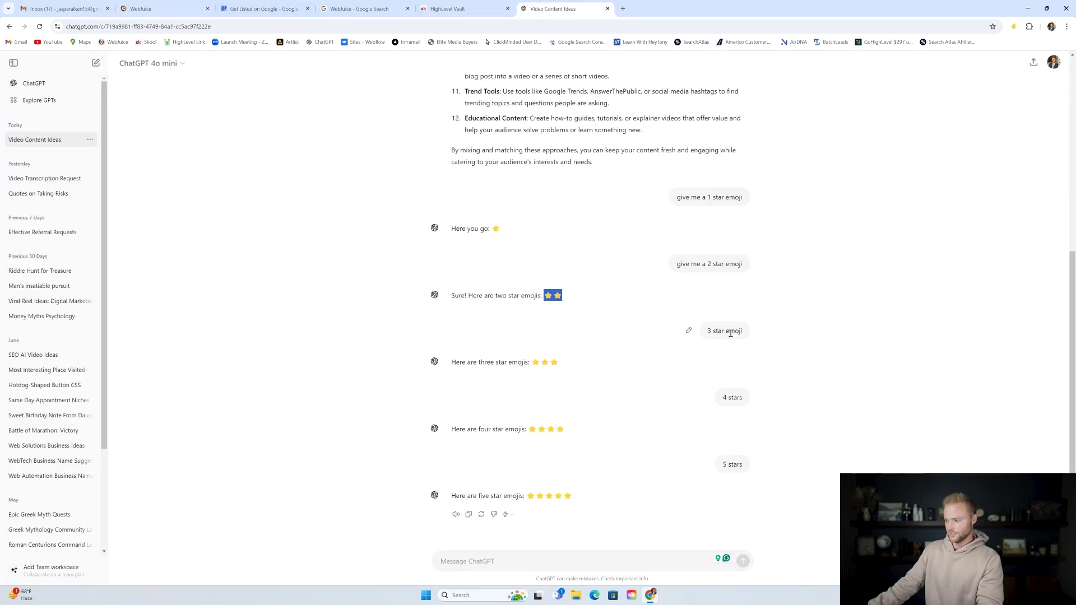
pyautogui.moveTo(532, 362); pyautogui.dragTo(563, 368)
pyautogui.hotkey('ctrl', 'c')
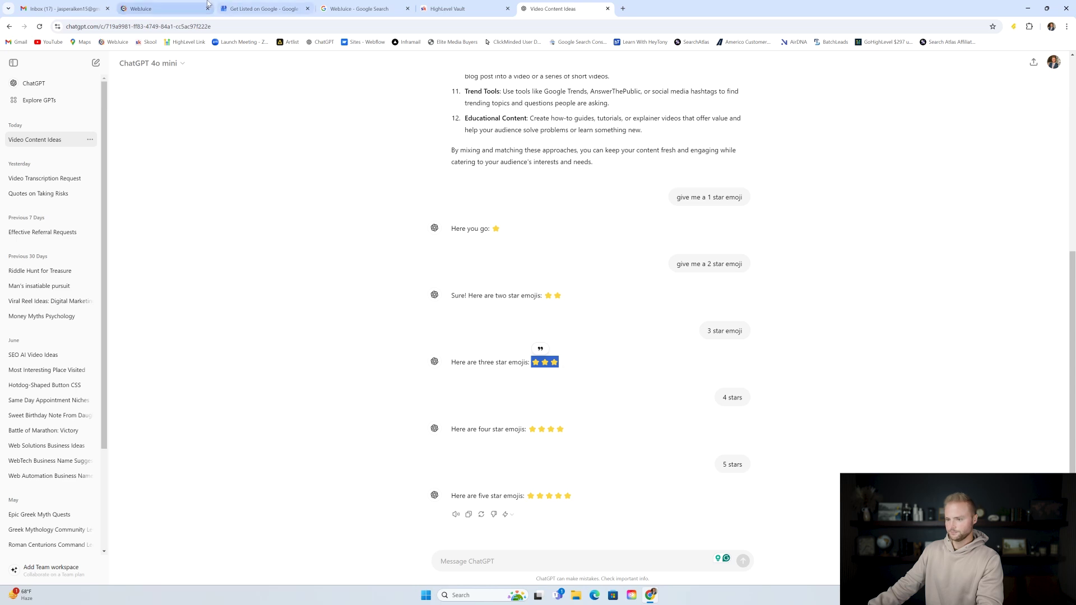
pyautogui.click(162, 8)
pyautogui.hotkey('ctrl', 'v')
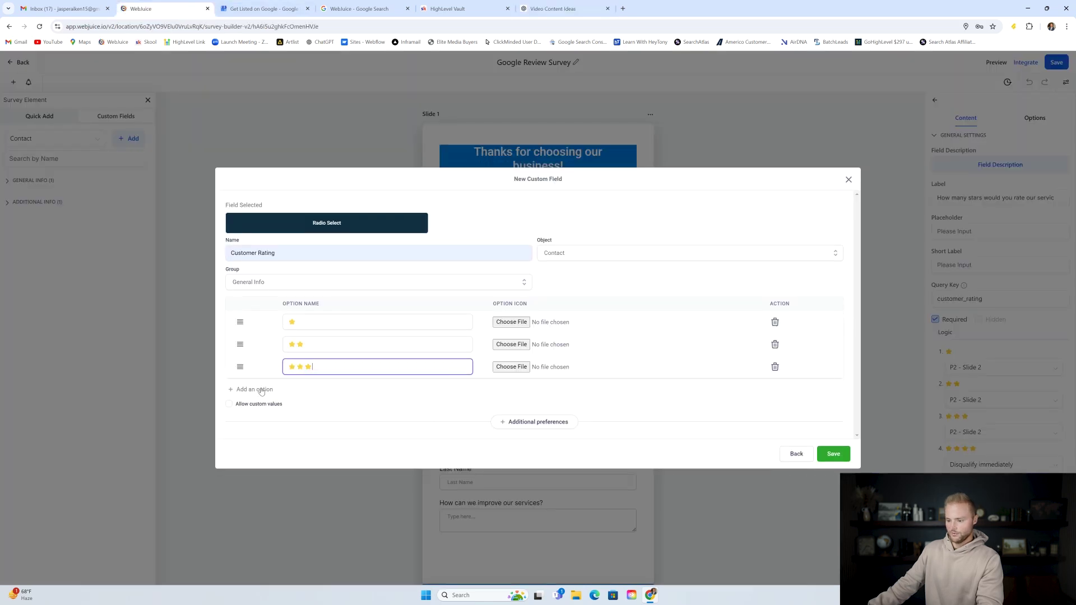
# Add a fourth option to the Customer Rating field with the four-star emoji copied from the ChatGPT conversation.
pyautogui.click(258, 389)
pyautogui.click(552, 8)
pyautogui.moveTo(527, 429); pyautogui.dragTo(569, 432)
pyautogui.click(163, 9)
pyautogui.click(314, 378)
pyautogui.hotkey('ctrl', 'v')
# Add a fifth option to the Customer Rating field with the five-star emoji copied from the ChatGPT conversation.
pyautogui.click(255, 400)
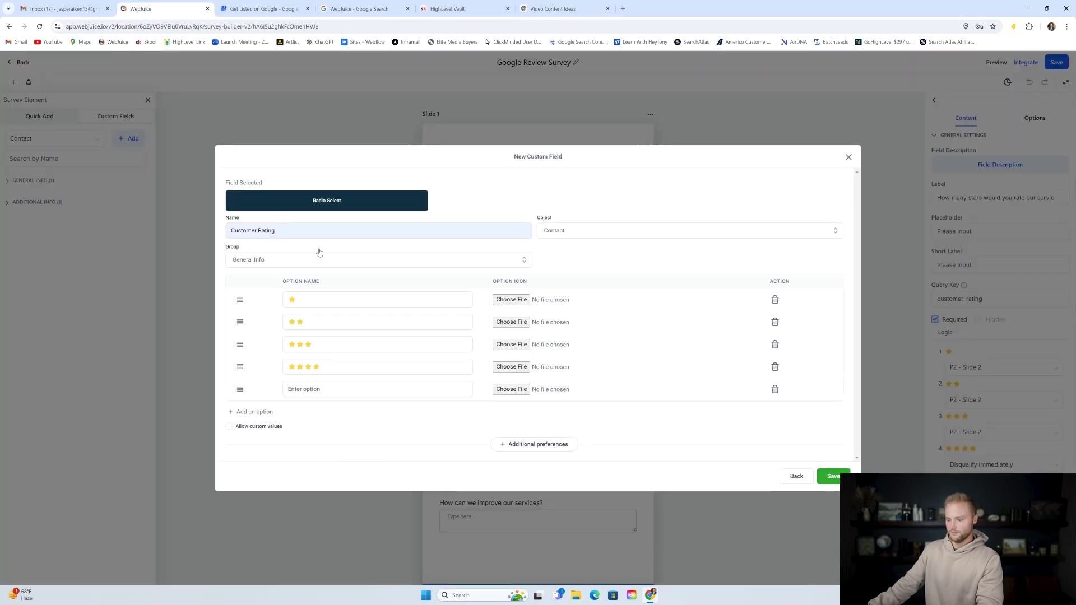
pyautogui.click(546, 5)
pyautogui.moveTo(526, 496); pyautogui.dragTo(572, 499)
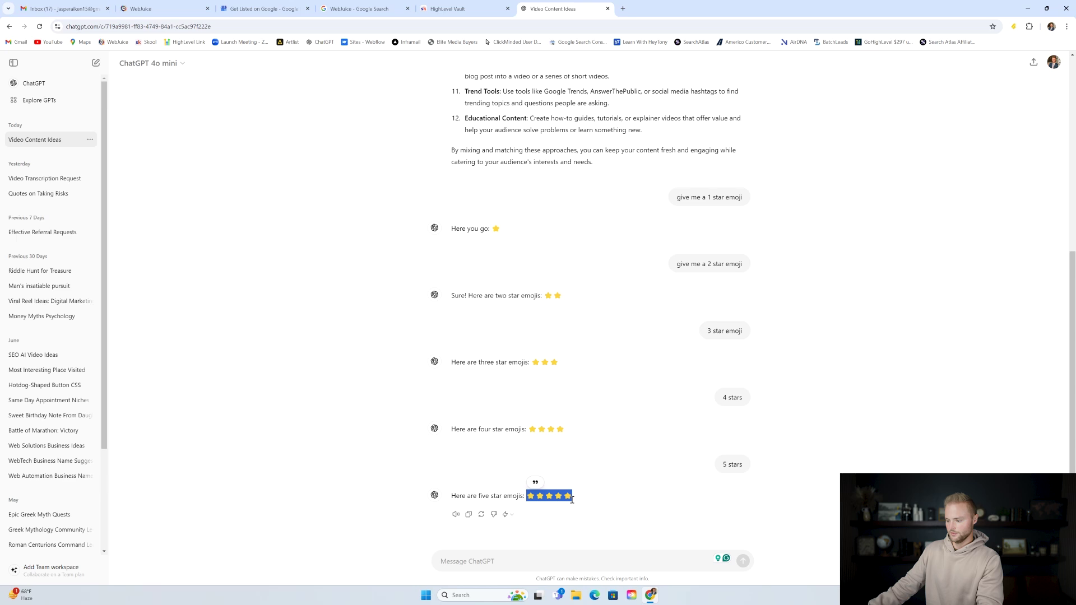
pyautogui.click(184, 4)
pyautogui.click(303, 389)
pyautogui.hotkey('ctrl', 'v')
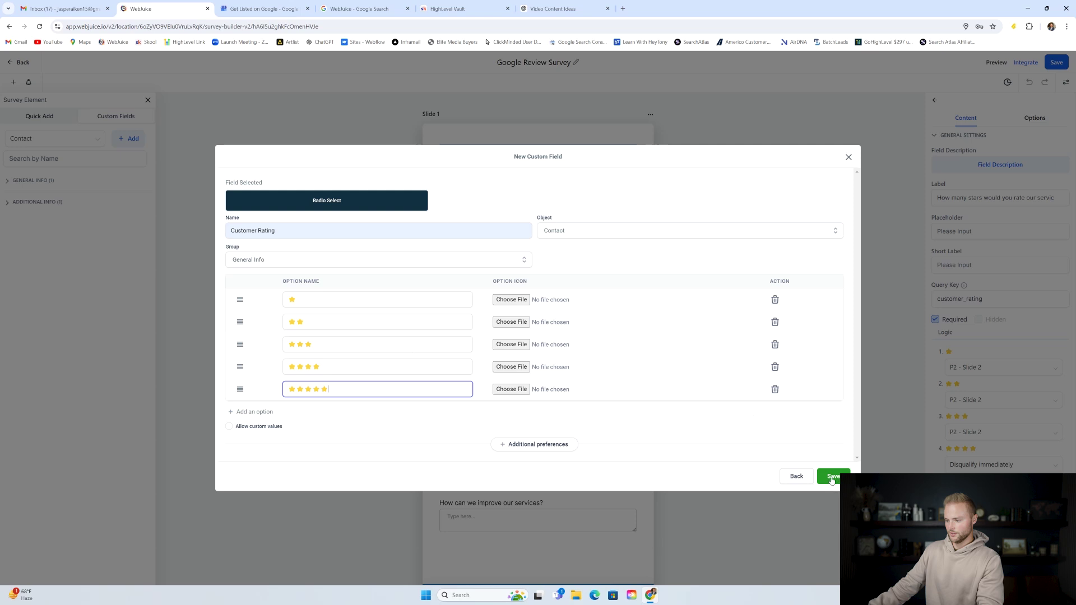
# Discard the unsaved custom field and try to place the existing Customer Rating field from General Info on Slide 1.
pyautogui.click(849, 157)
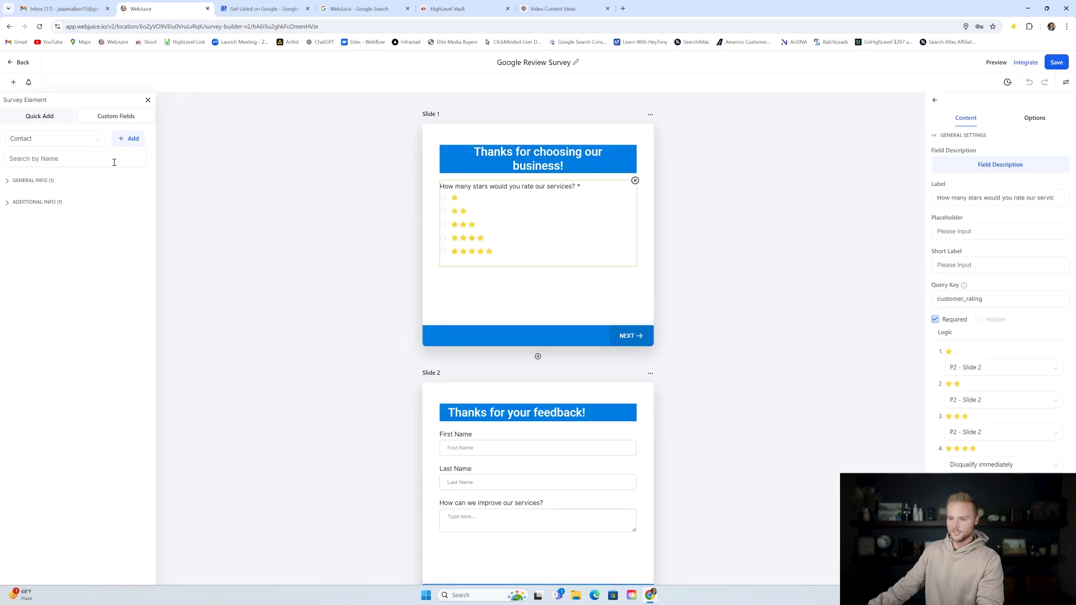
pyautogui.click(47, 182)
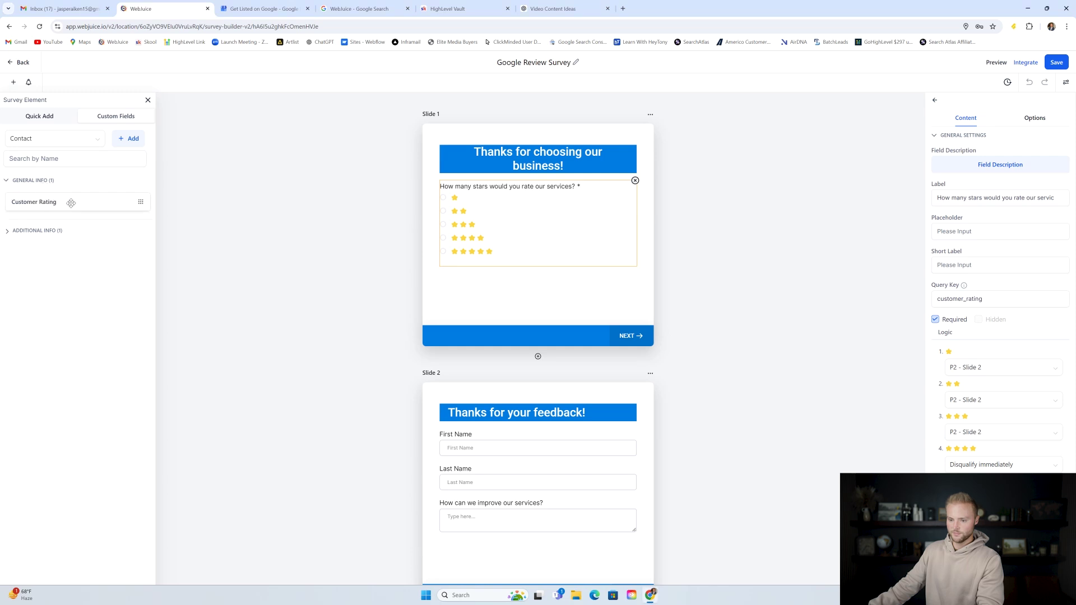
pyautogui.moveTo(59, 203); pyautogui.dragTo(511, 227)
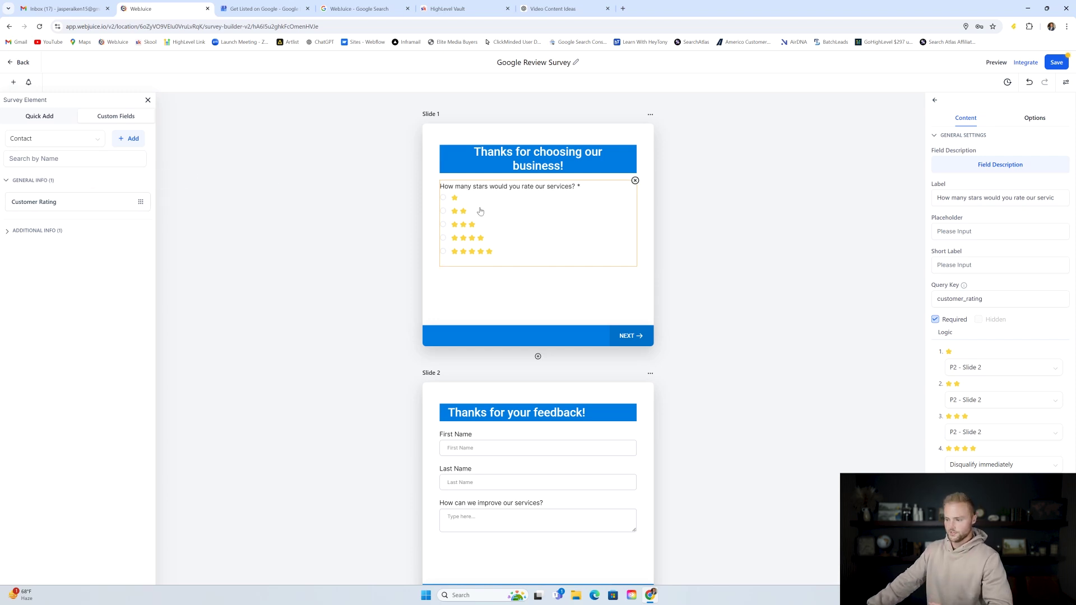
# Try out placing a Text element over the Slide 2 heading and pulling out a First Name element.
pyautogui.scroll(-2, 495, 236)
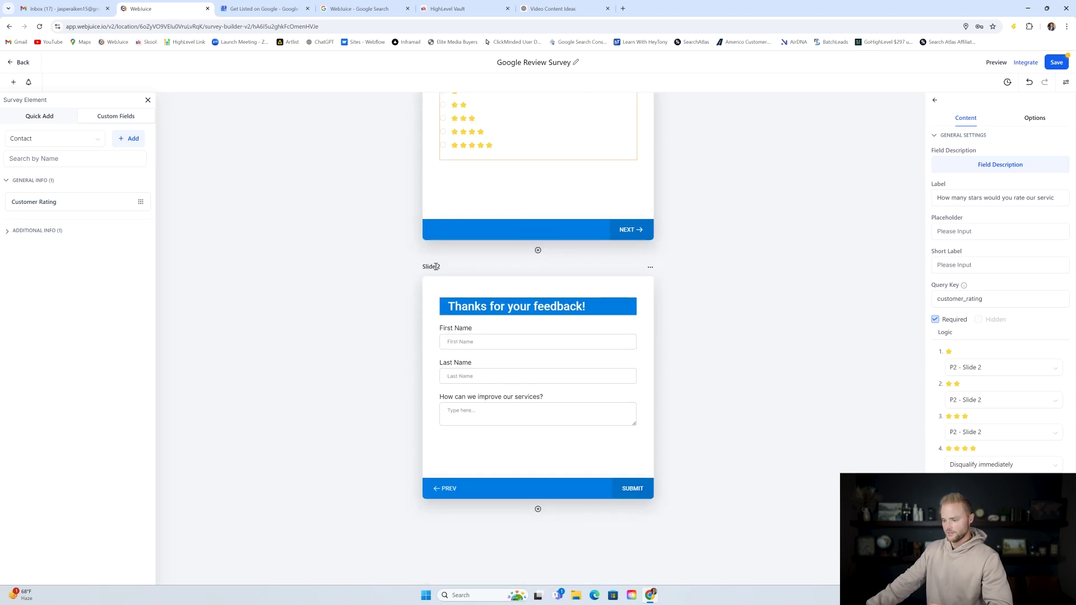
pyautogui.click(39, 116)
pyautogui.scroll(-4, 130, 250)
pyautogui.moveTo(26, 429); pyautogui.dragTo(499, 314)
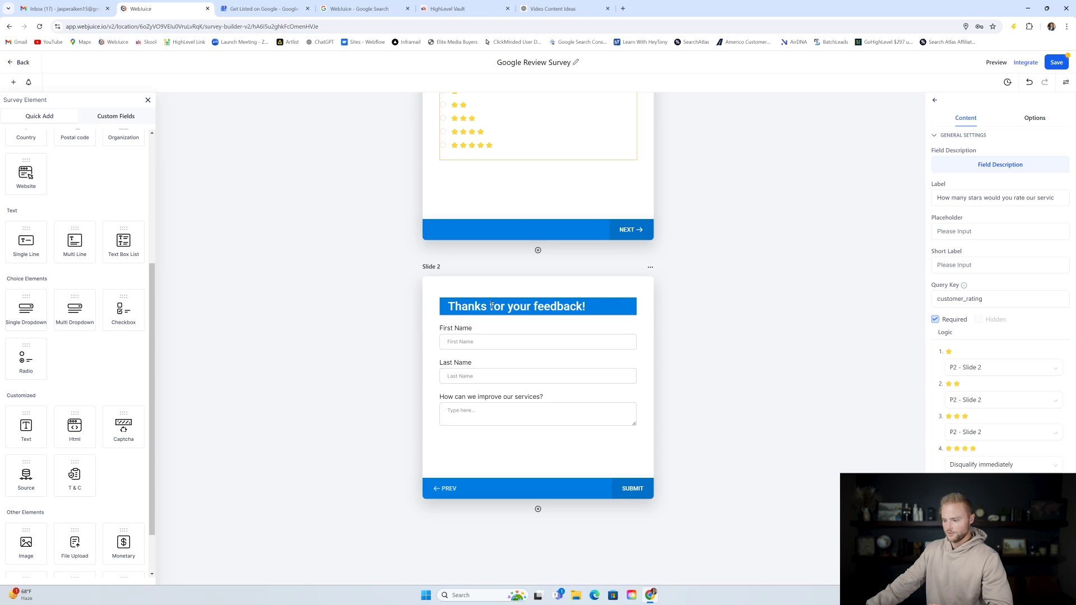
pyautogui.scroll(4, 141, 218)
pyautogui.moveTo(83, 177); pyautogui.dragTo(224, 222)
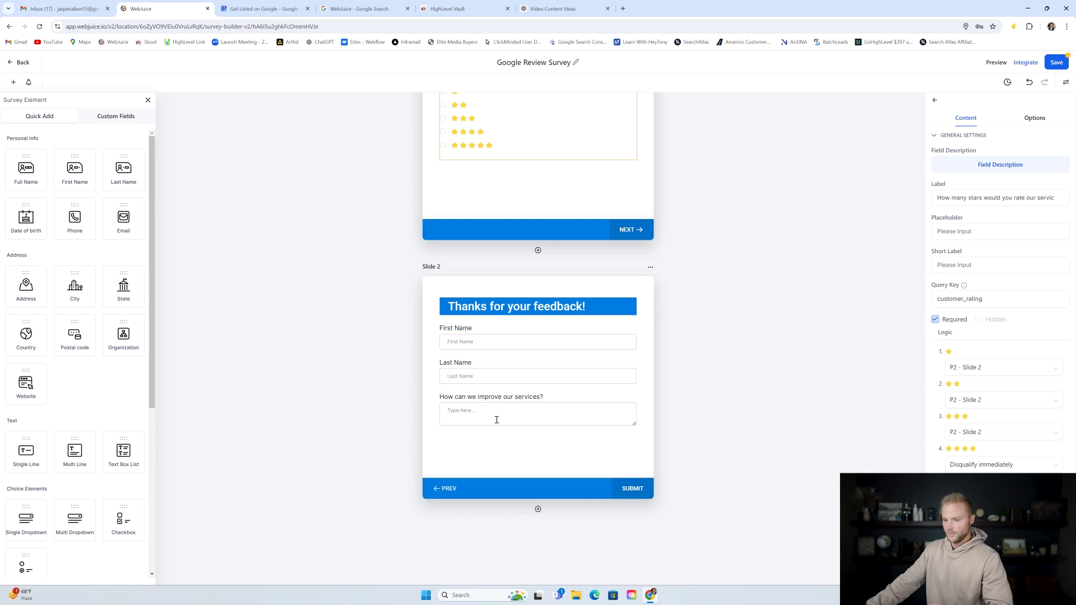
# Add a Multi Line text element below the improvement question on Slide 2, and delete it again.
pyautogui.scroll(-2, 93, 381)
pyautogui.moveTo(75, 374); pyautogui.dragTo(475, 425)
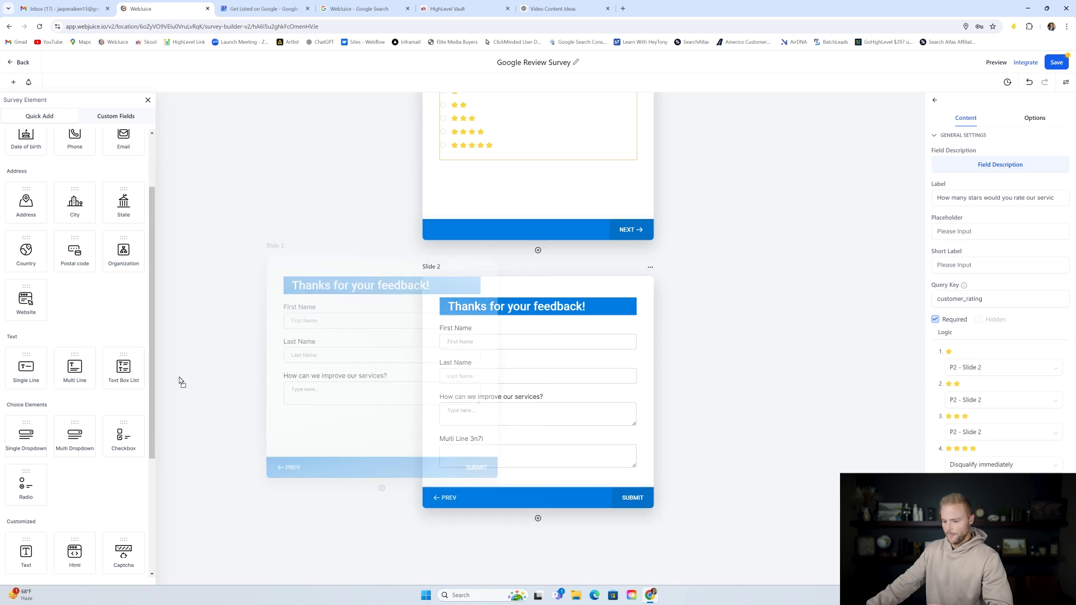
pyautogui.click(454, 455)
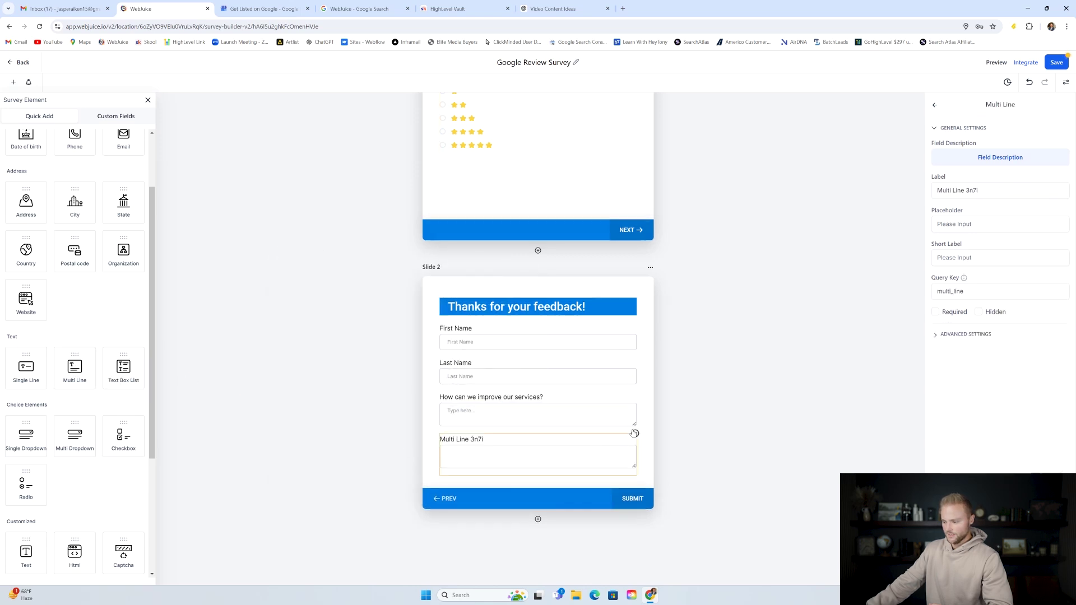
pyautogui.click(634, 433)
# Examine the label and placeholder of the improvement question on Slide 2, and review the star rating question alongside the feedback form.
pyautogui.click(450, 404)
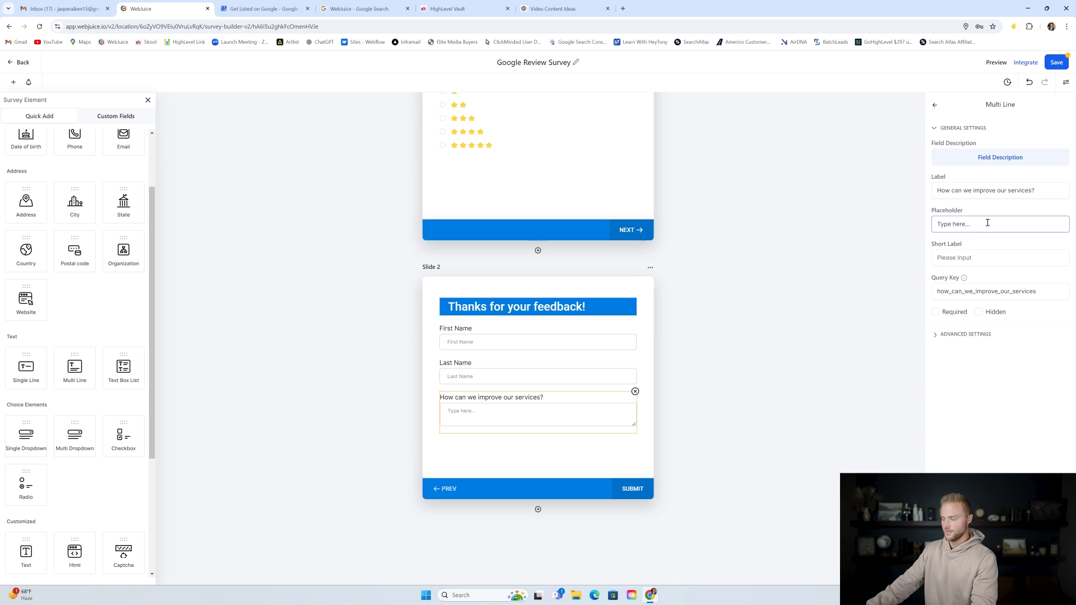
pyautogui.click(939, 223)
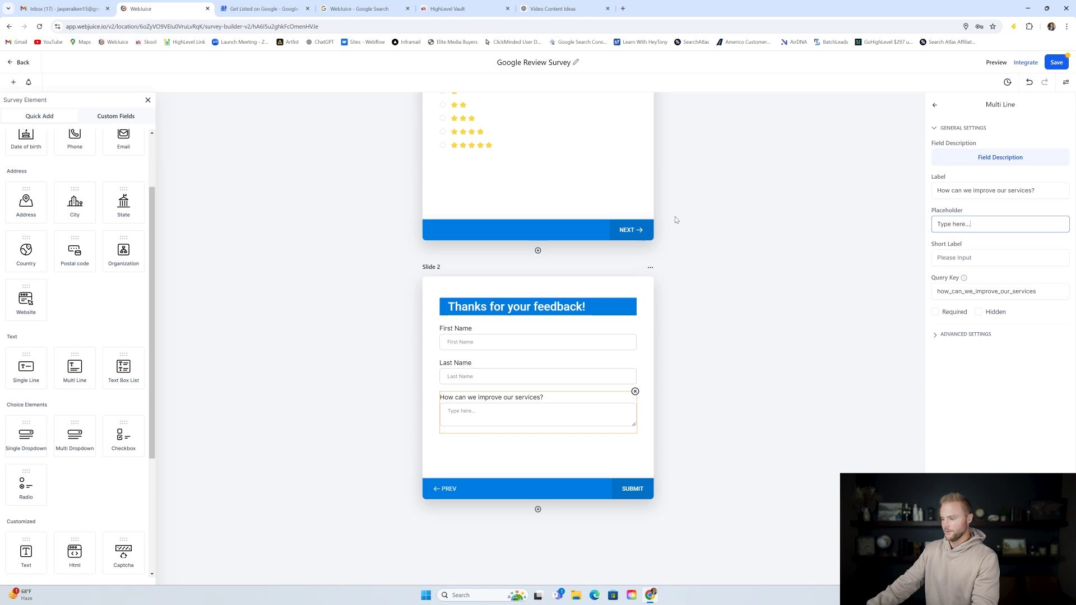
pyautogui.scroll(2, 536, 413)
pyautogui.click(486, 242)
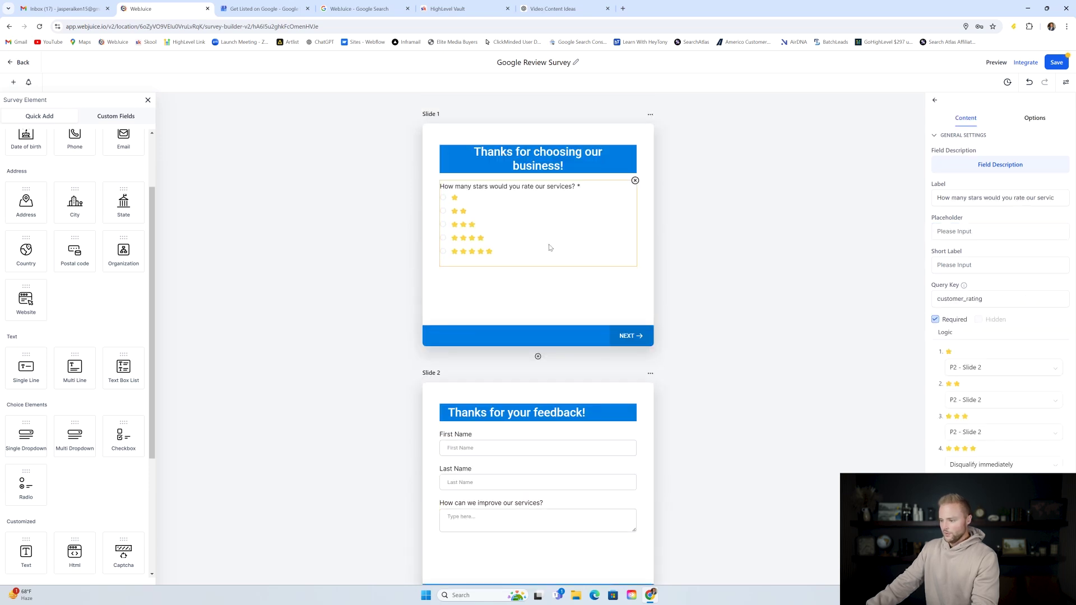
pyautogui.scroll(-1, 515, 348)
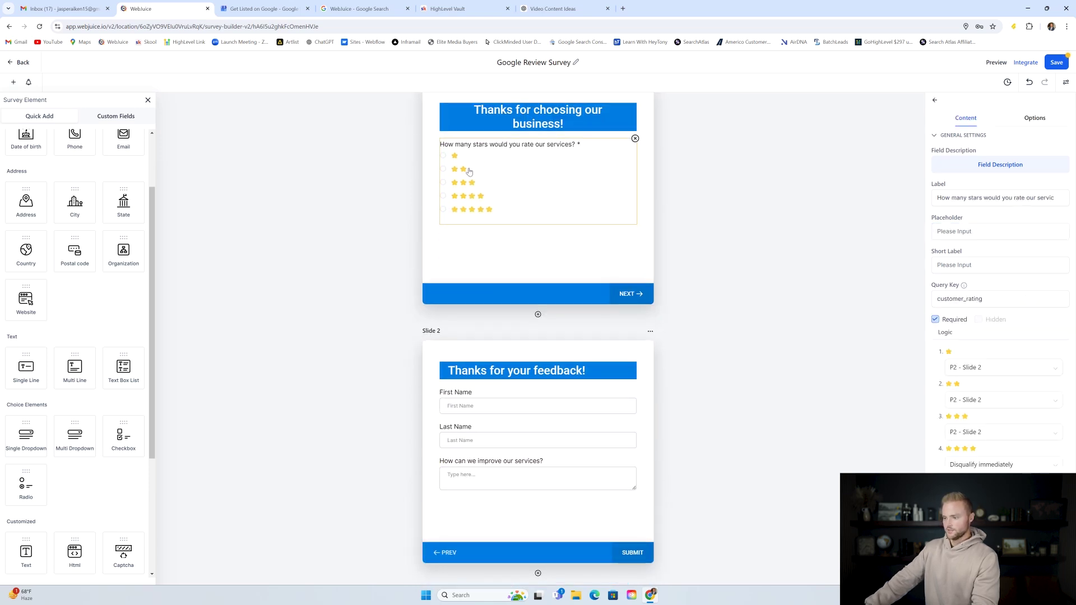
pyautogui.scroll(1, 469, 172)
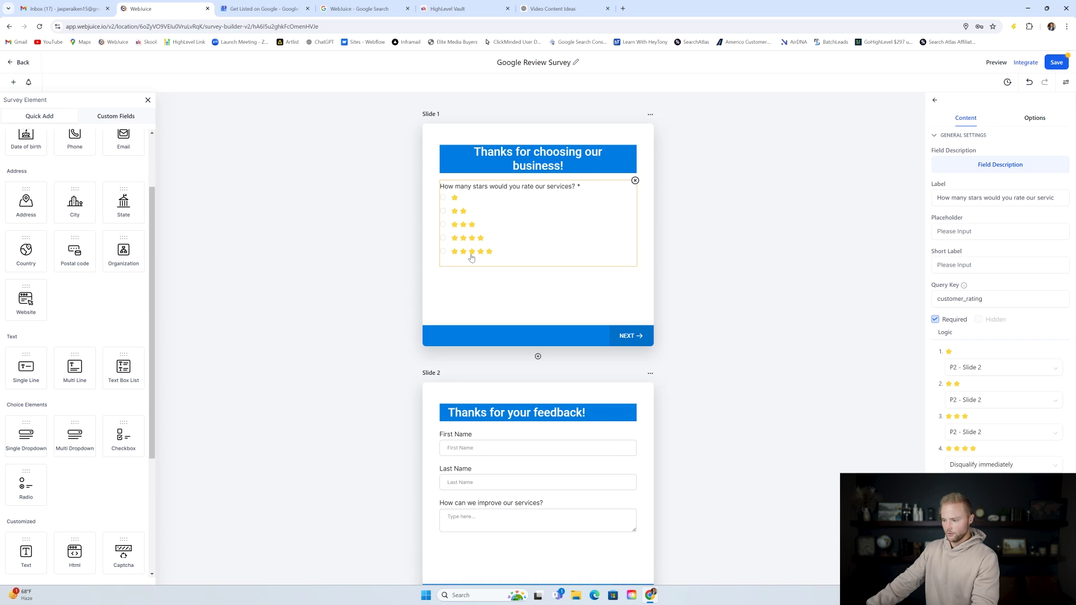
pyautogui.scroll(-2, 515, 372)
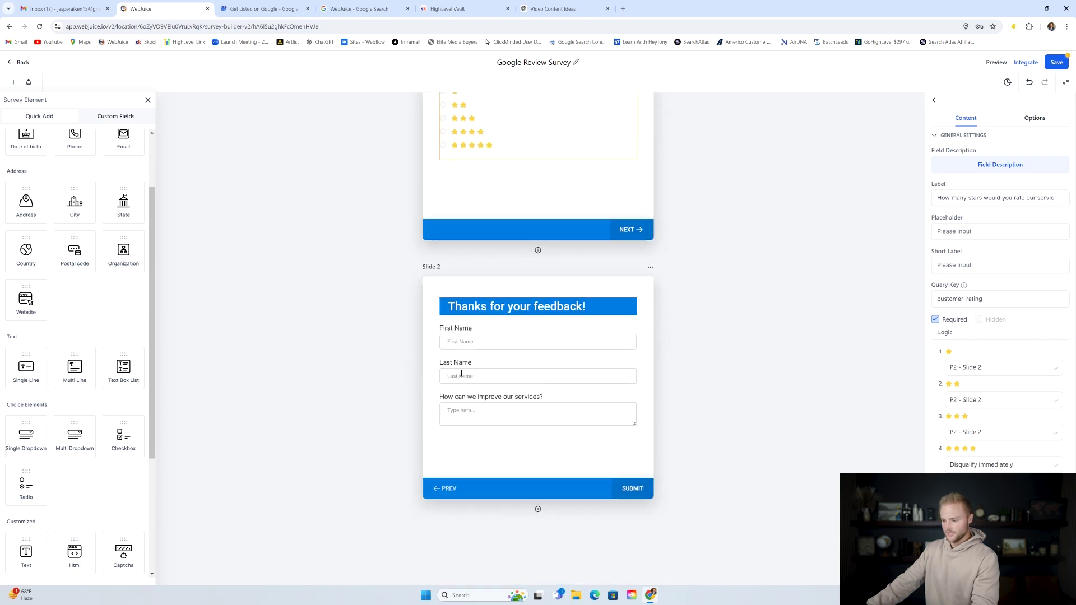
pyautogui.scroll(2, 460, 374)
# Copy the customer review link of the WebJuice business profile from its Google Search results page.
pyautogui.click(263, 9)
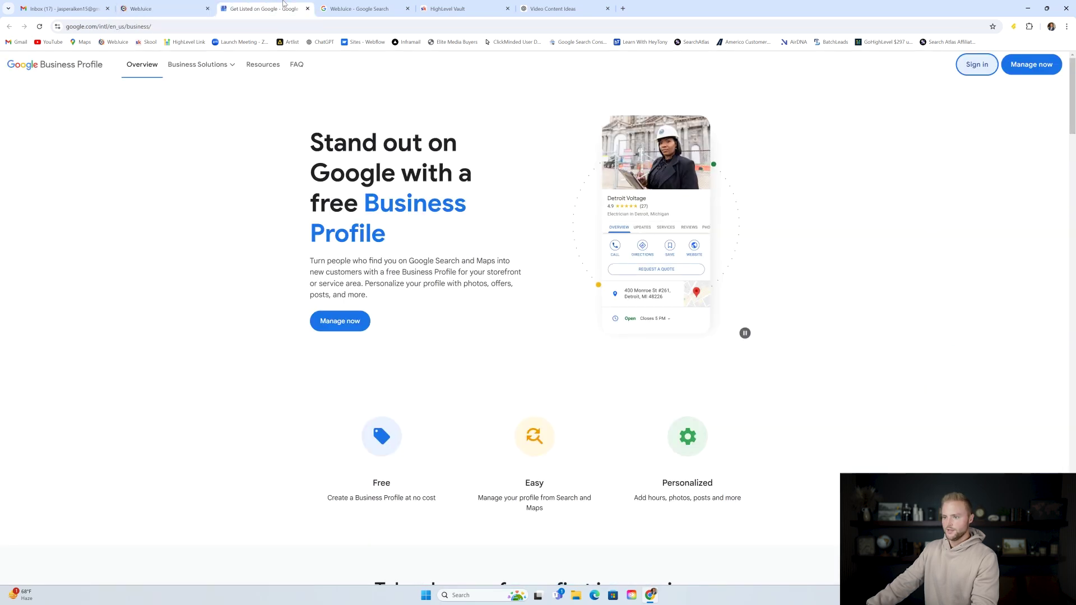
pyautogui.click(359, 9)
pyautogui.scroll(-4, 542, 345)
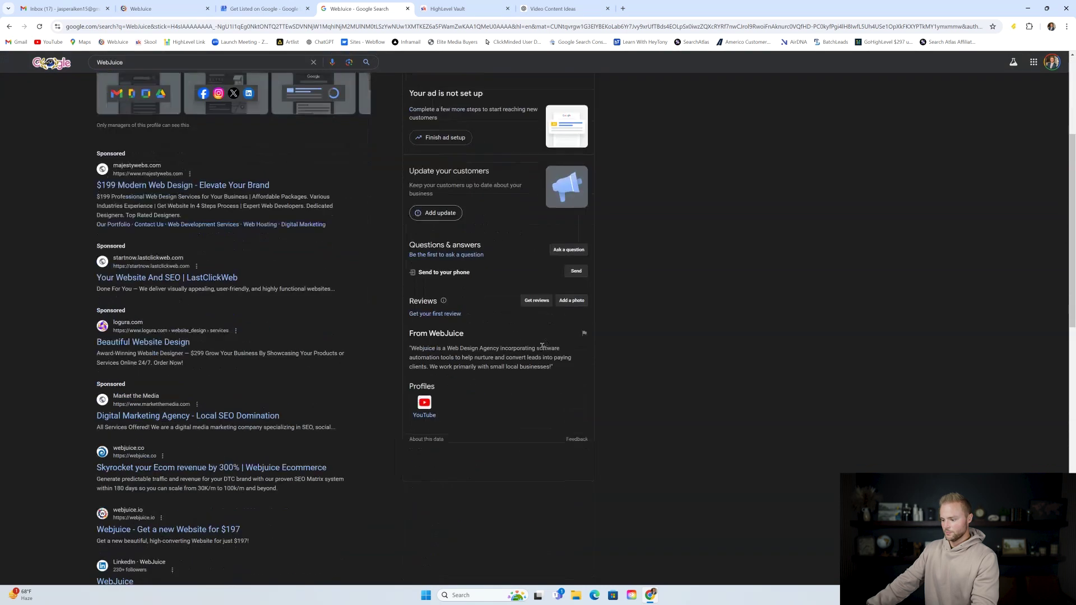
pyautogui.click(535, 300)
pyautogui.click(568, 185)
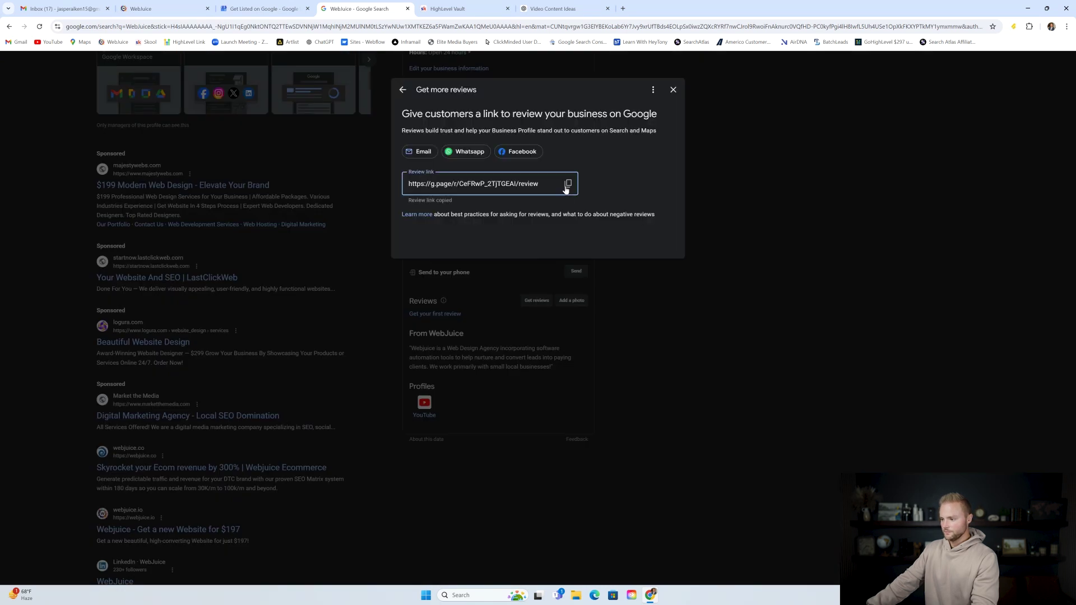
pyautogui.click(624, 9)
pyautogui.write('https://g.page/r/CeFRwP_2TjTGEAI/review')
pyautogui.press('Return')
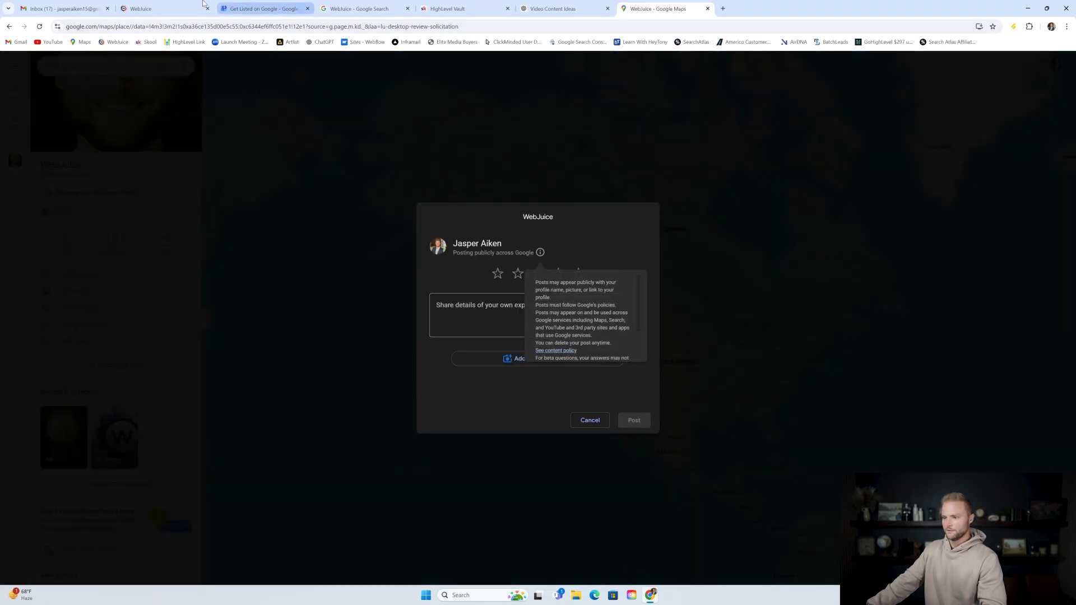
# Return to the WebJuice survey and set the rating question's logic for one, two and three stars to P2 - Slide 2.
pyautogui.click(163, 9)
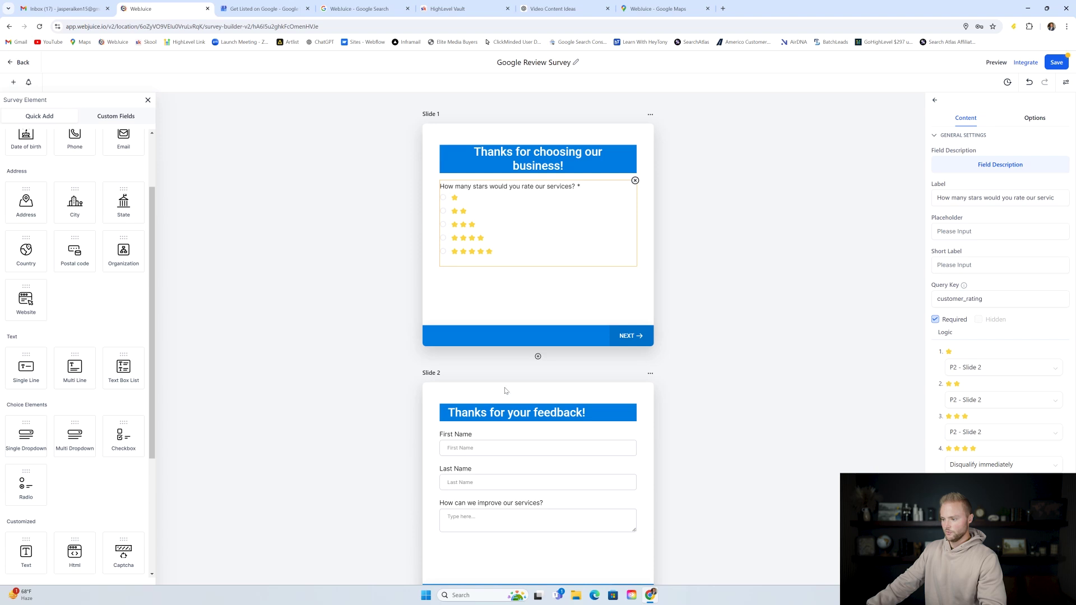
pyautogui.scroll(-2, 547, 387)
pyautogui.scroll(2, 494, 361)
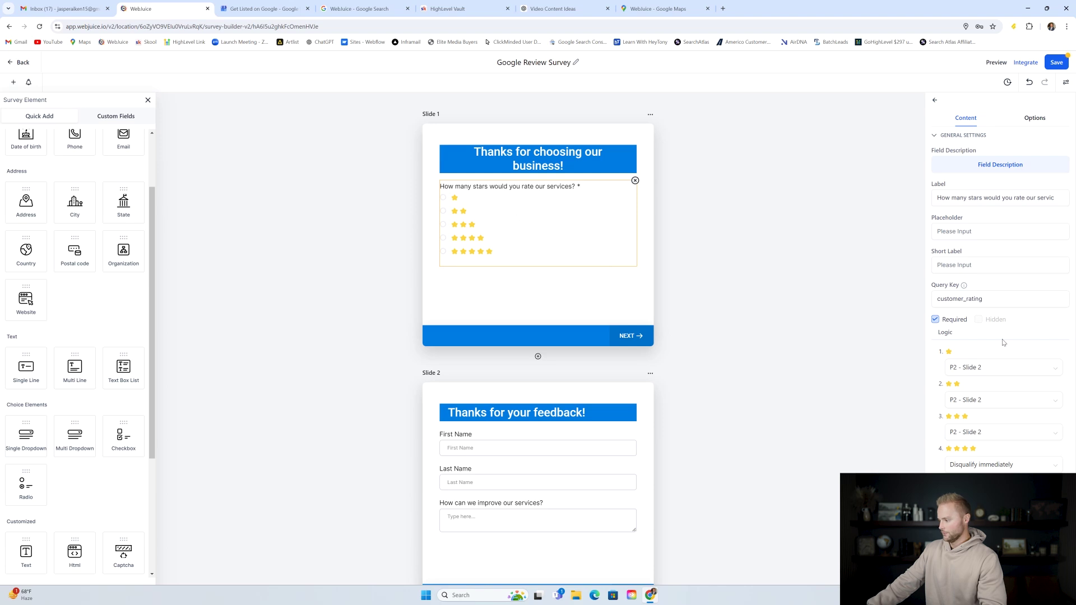
pyautogui.click(977, 370)
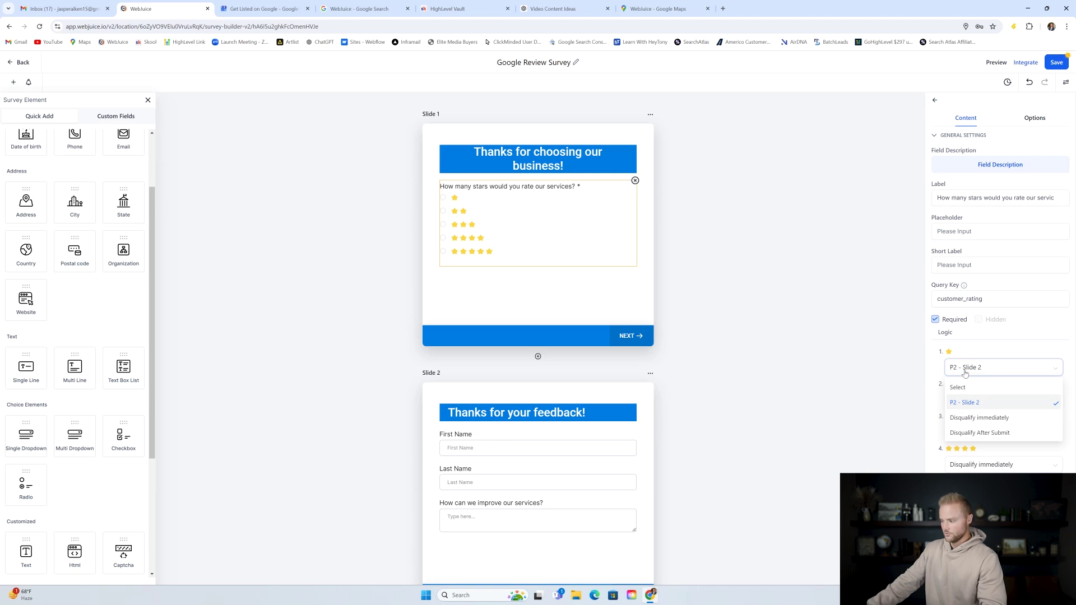
pyautogui.click(966, 404)
pyautogui.click(965, 400)
pyautogui.click(966, 405)
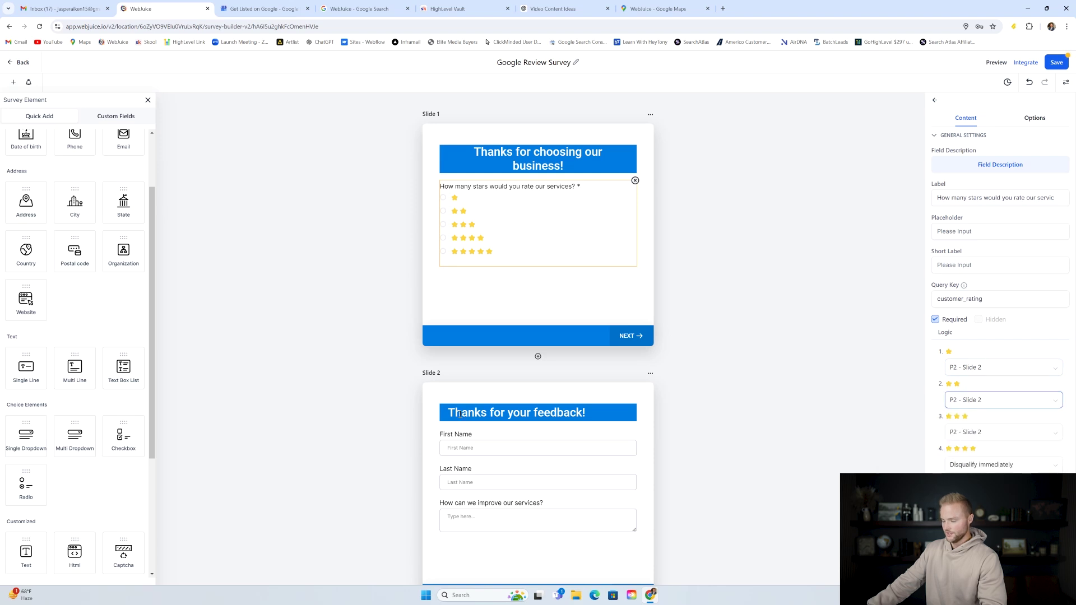
pyautogui.click(967, 436)
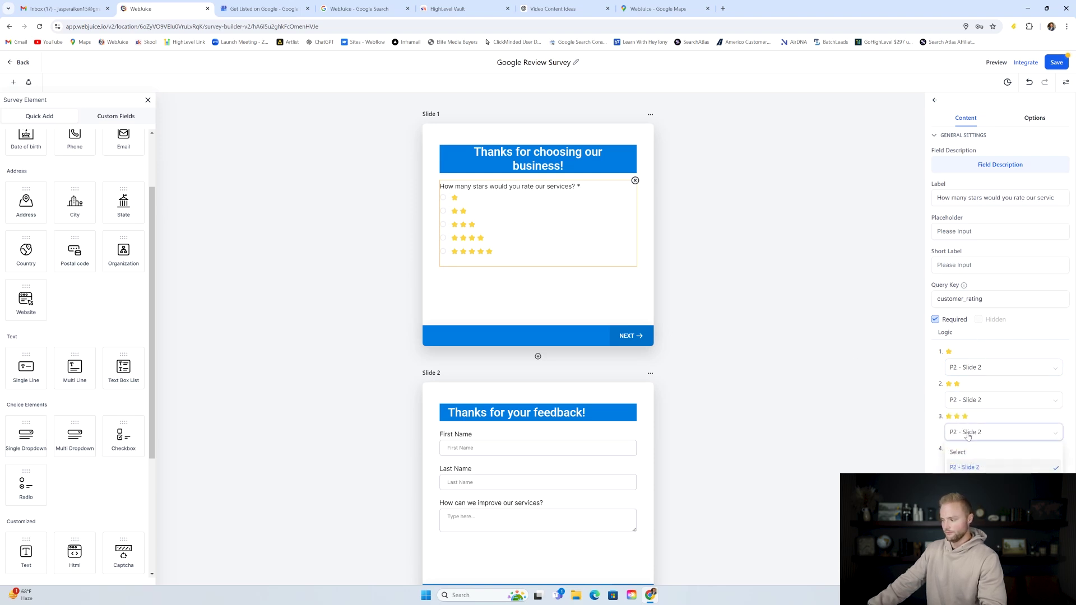
pyautogui.click(964, 470)
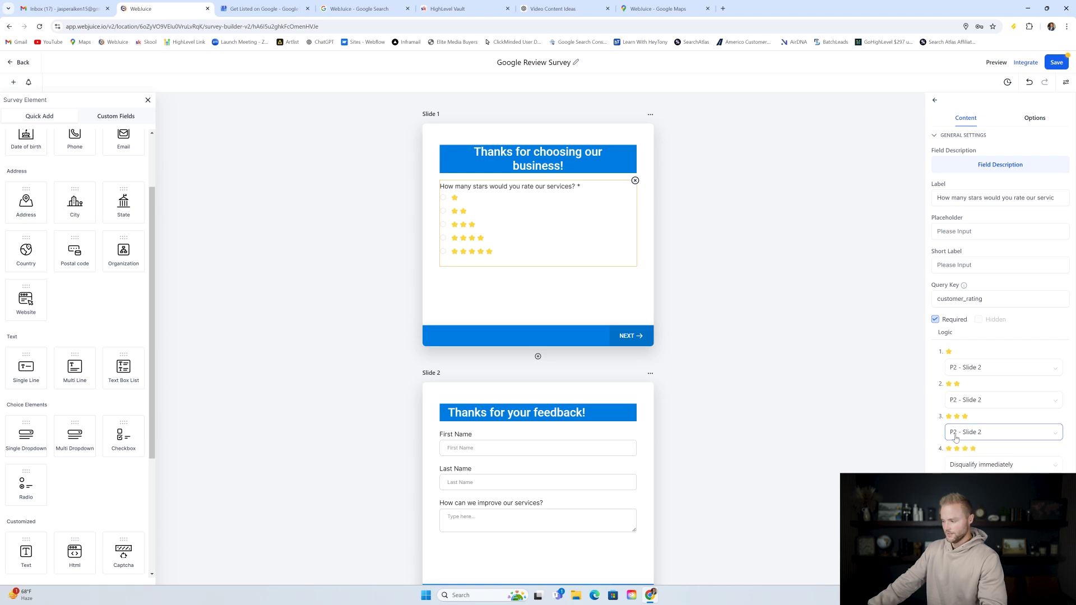
# Set the survey's Disqualify Immediately action to URL with the value {{ custom_values.google_review_link }} and save the survey.
pyautogui.click(972, 470)
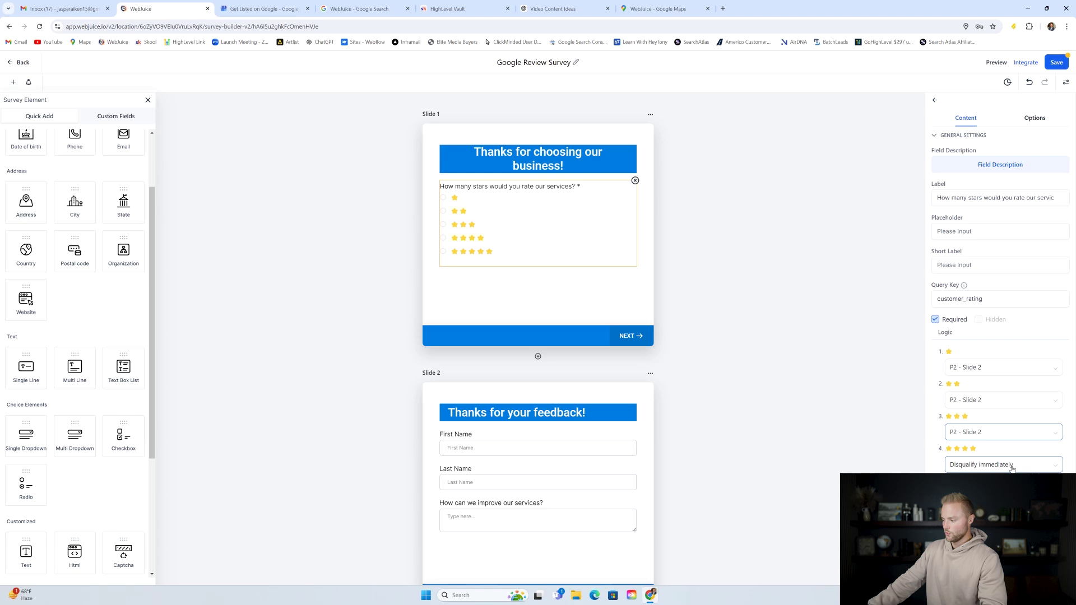
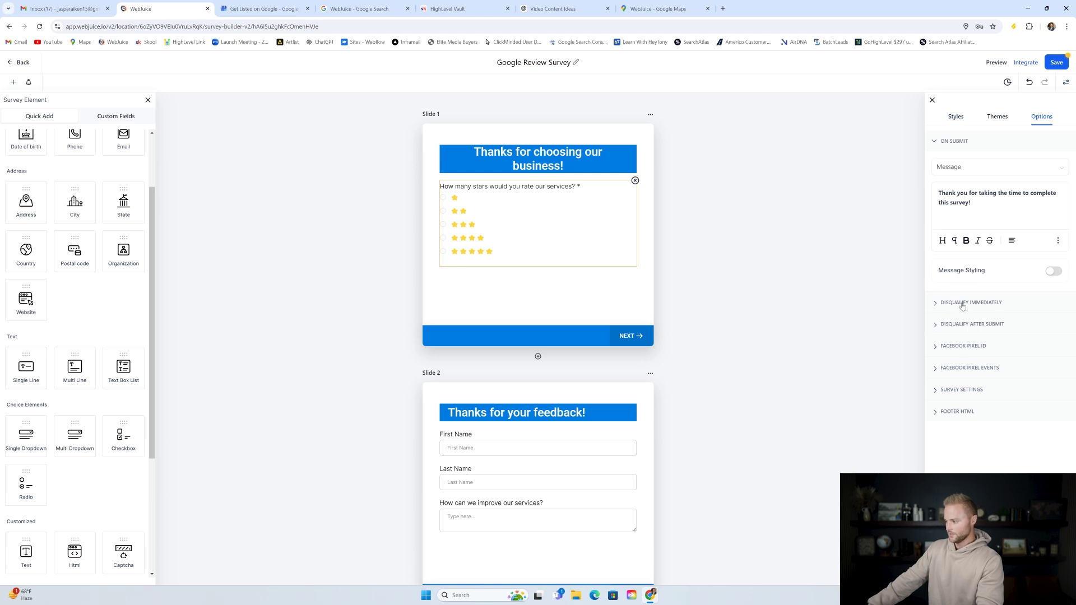
pyautogui.click(935, 306)
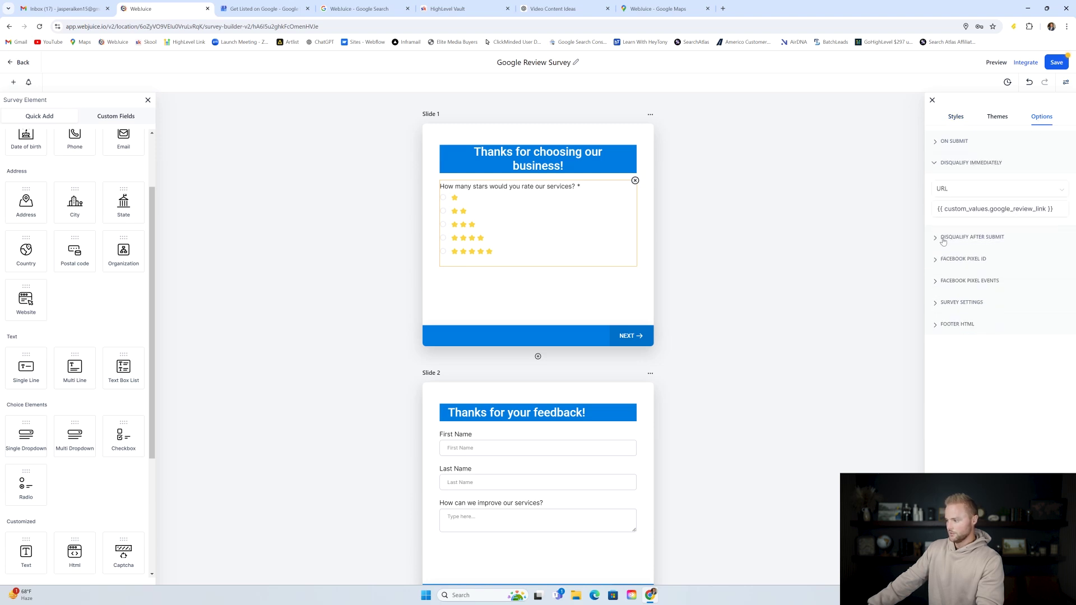
pyautogui.click(943, 190)
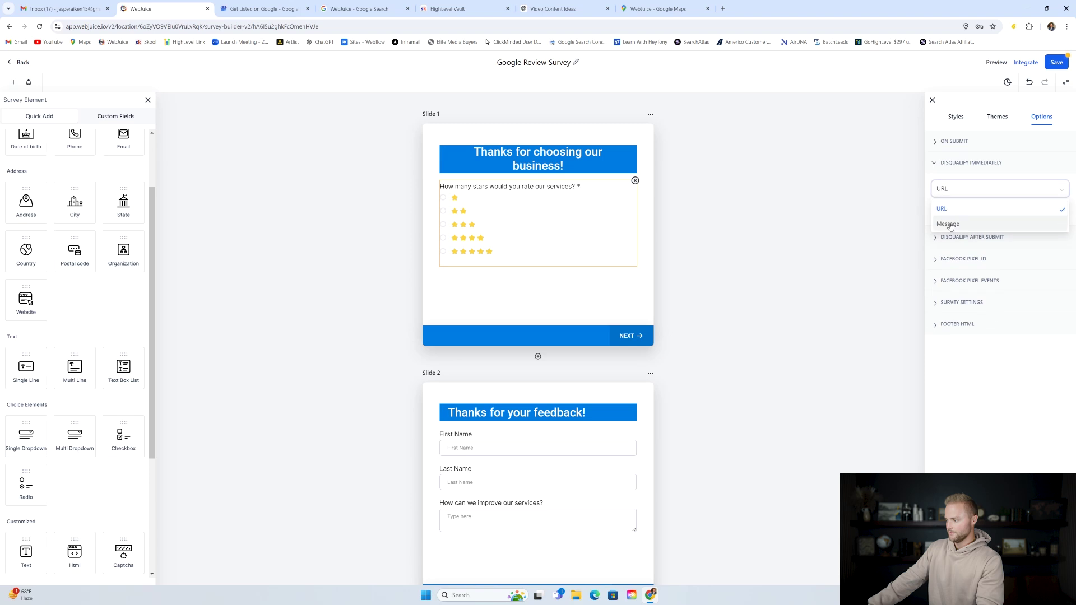
pyautogui.click(943, 210)
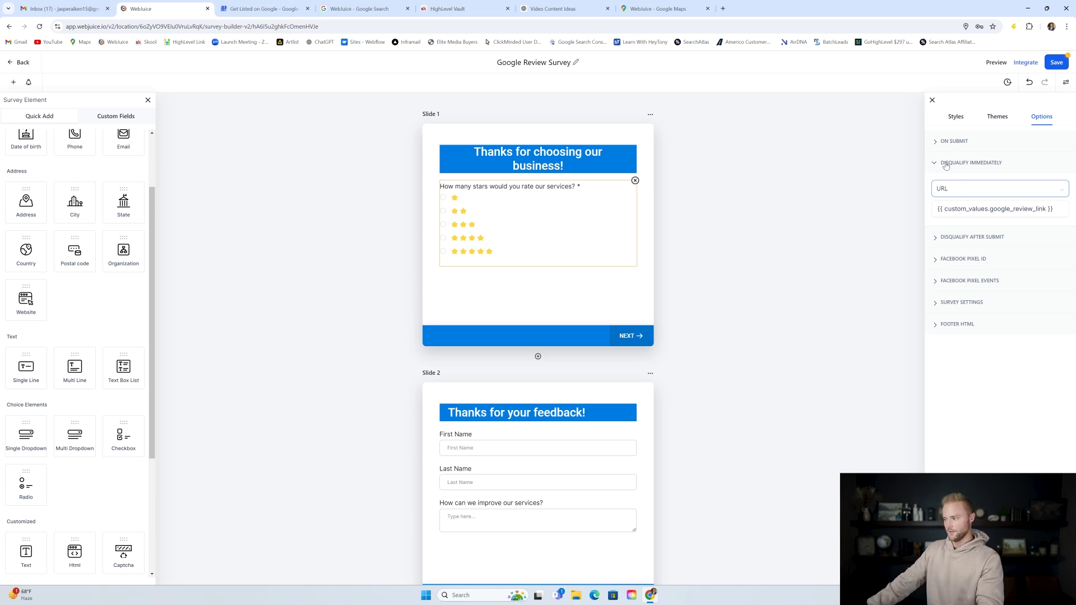
pyautogui.click(1049, 210)
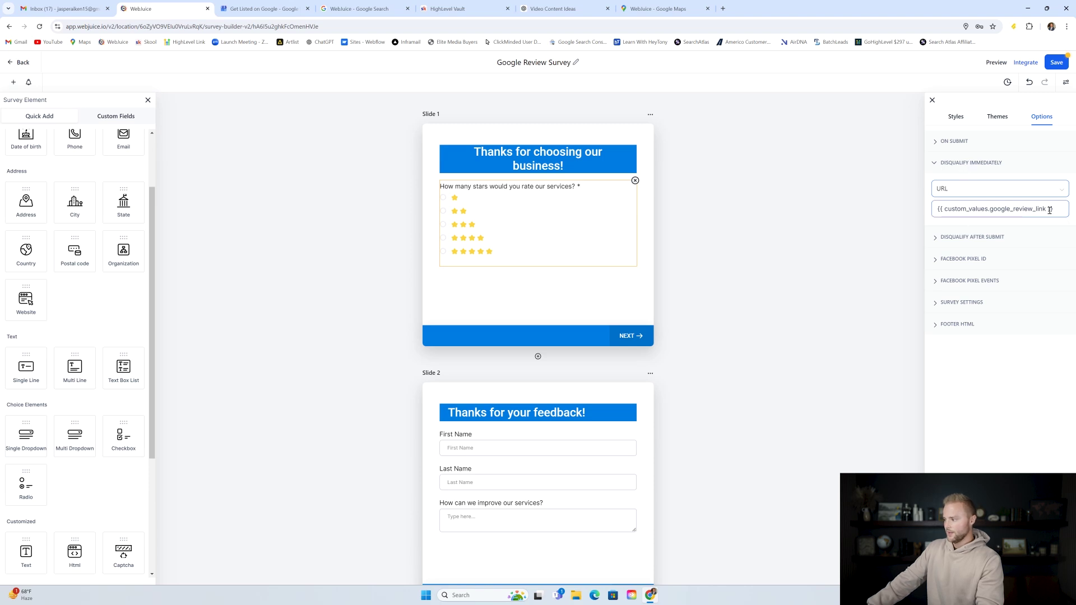
pyautogui.tripleClick(956, 208)
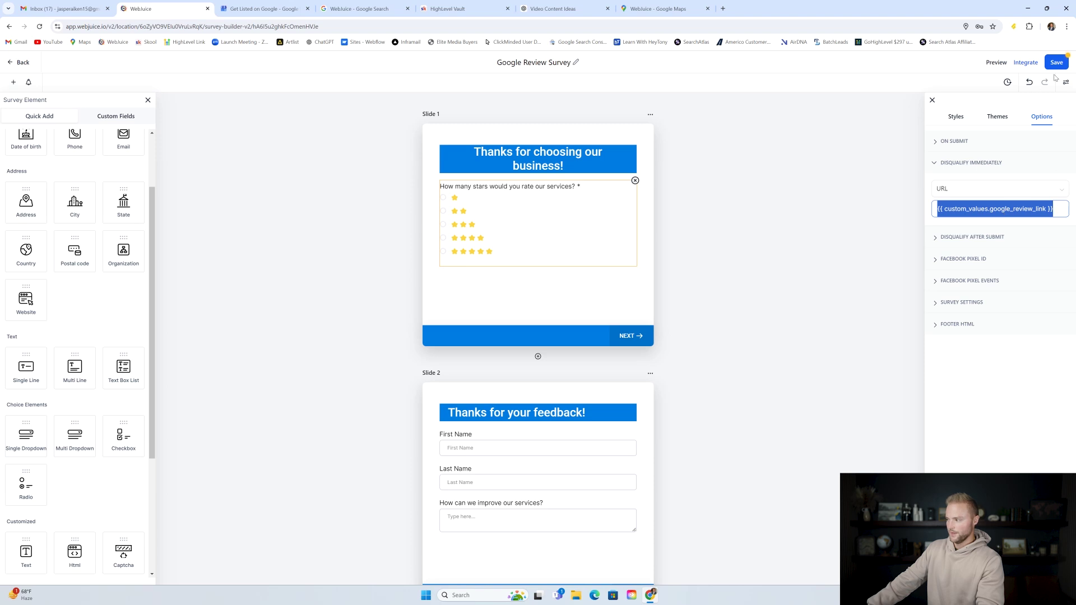
pyautogui.hotkey('ctrl', 's')
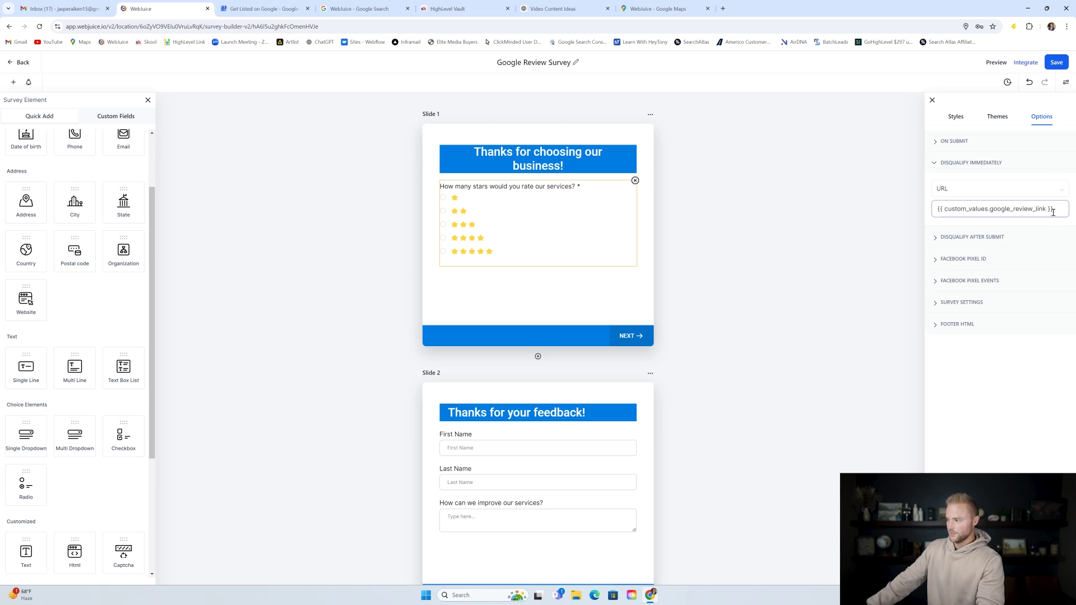
# Leave the survey builder and copy the key of the Google Review Link custom value from the account's Custom Values settings.
pyautogui.click(18, 63)
pyautogui.click(34, 571)
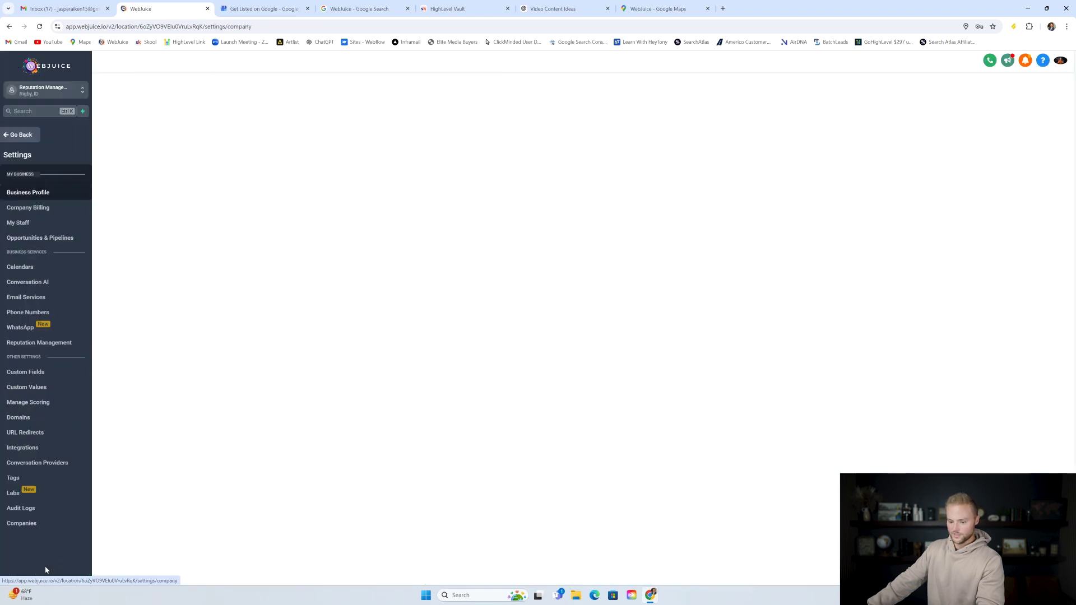
pyautogui.click(57, 385)
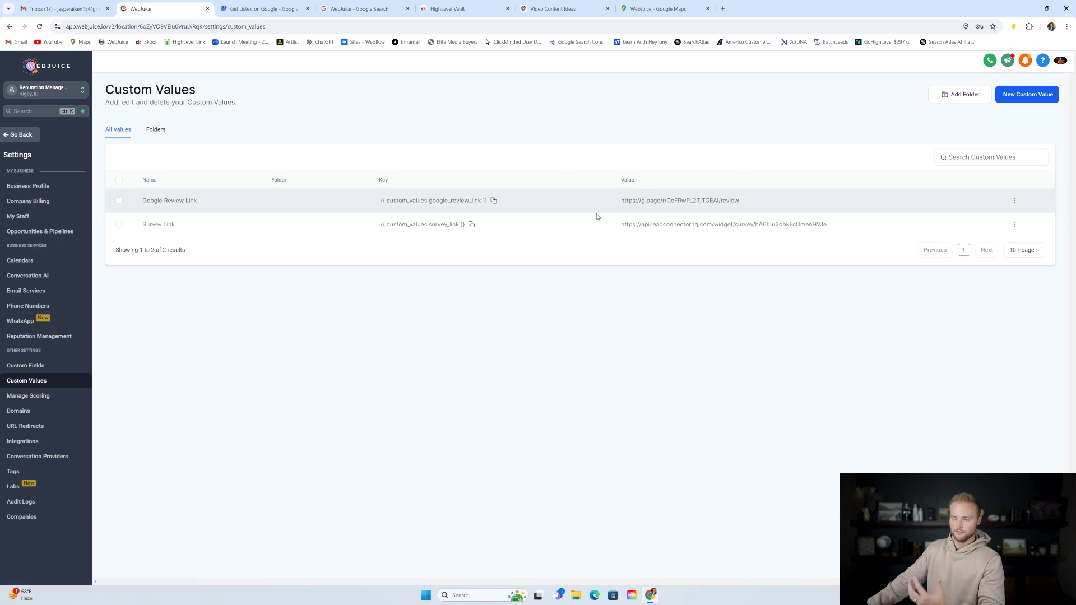
pyautogui.click(494, 202)
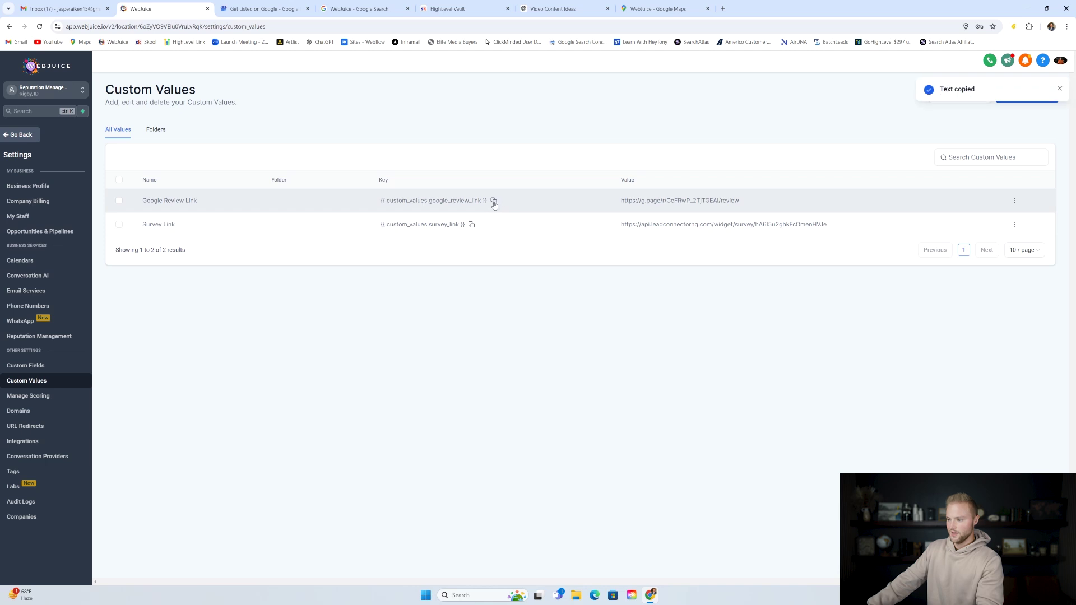
pyautogui.click(494, 201)
# Reopen the Google Review Survey and enter {{ custom_values.google_review_link }} as the URL for immediate disqualification.
pyautogui.click(21, 134)
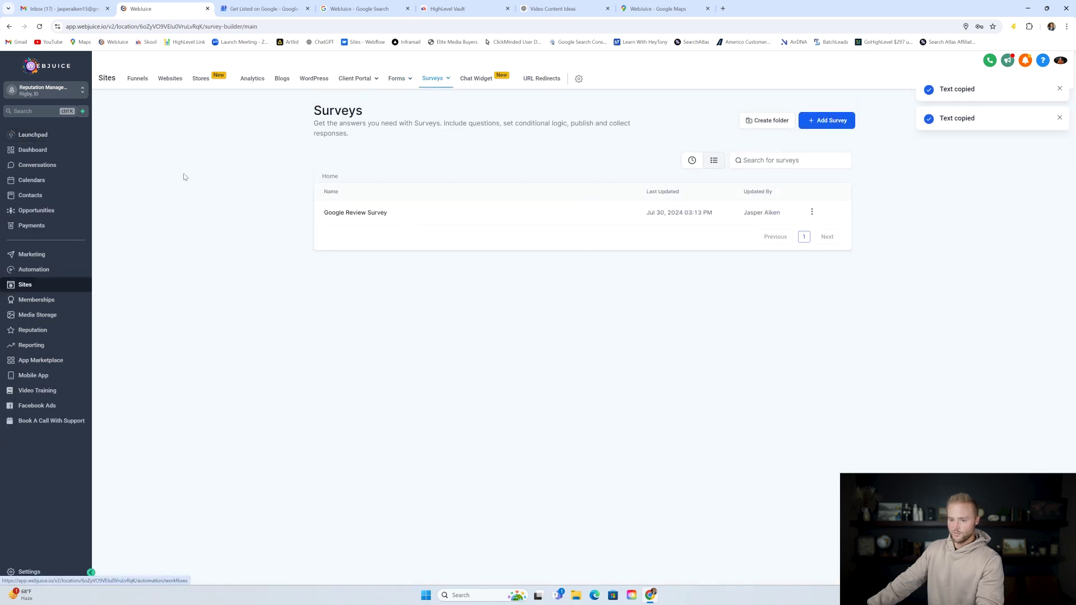
pyautogui.click(358, 212)
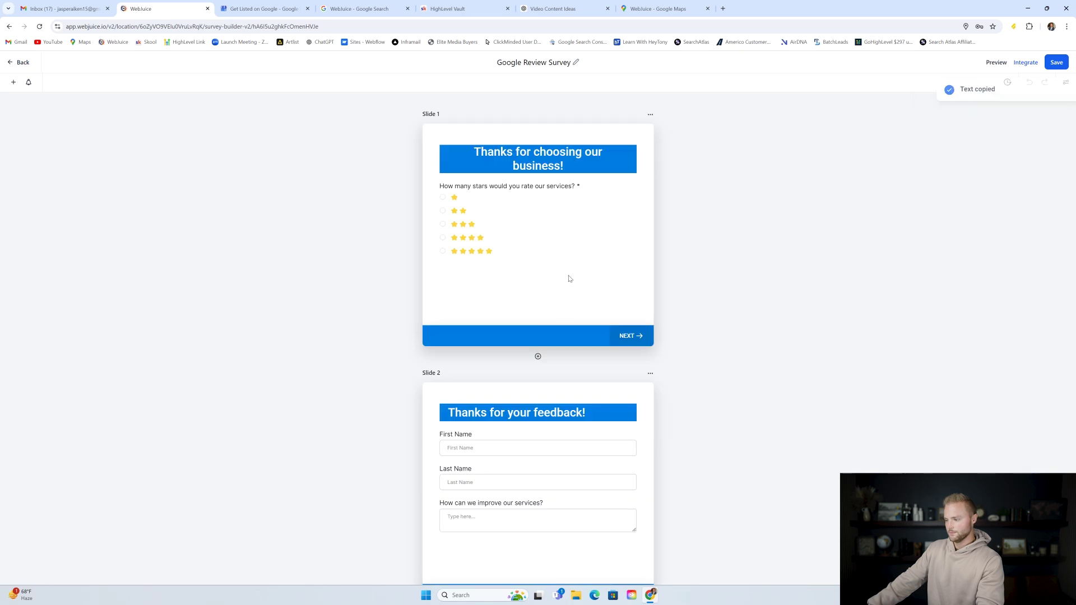
pyautogui.click(483, 238)
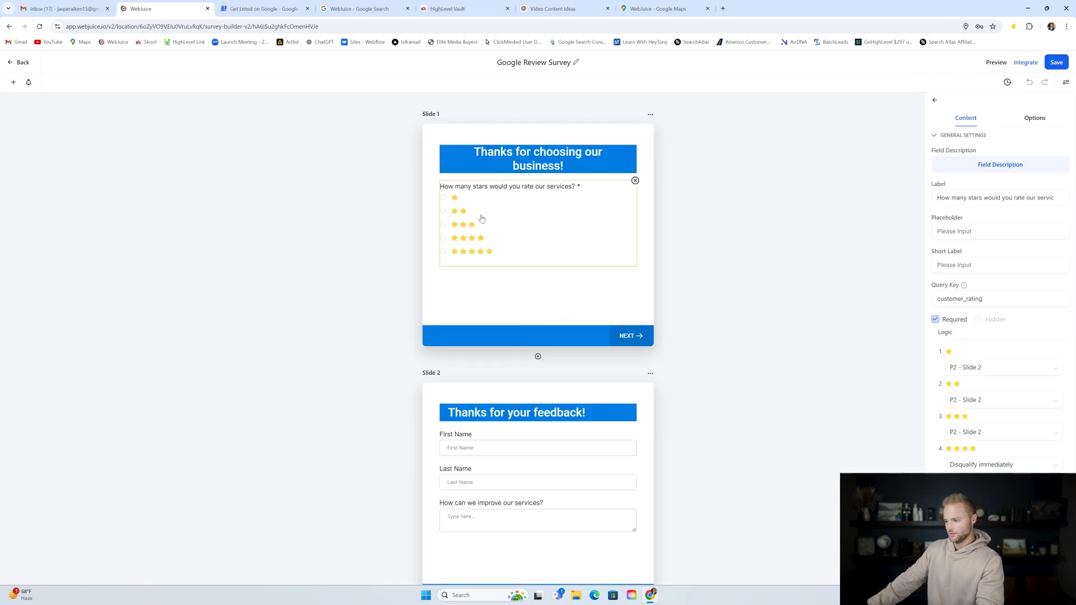
pyautogui.click(1065, 82)
pyautogui.click(1042, 117)
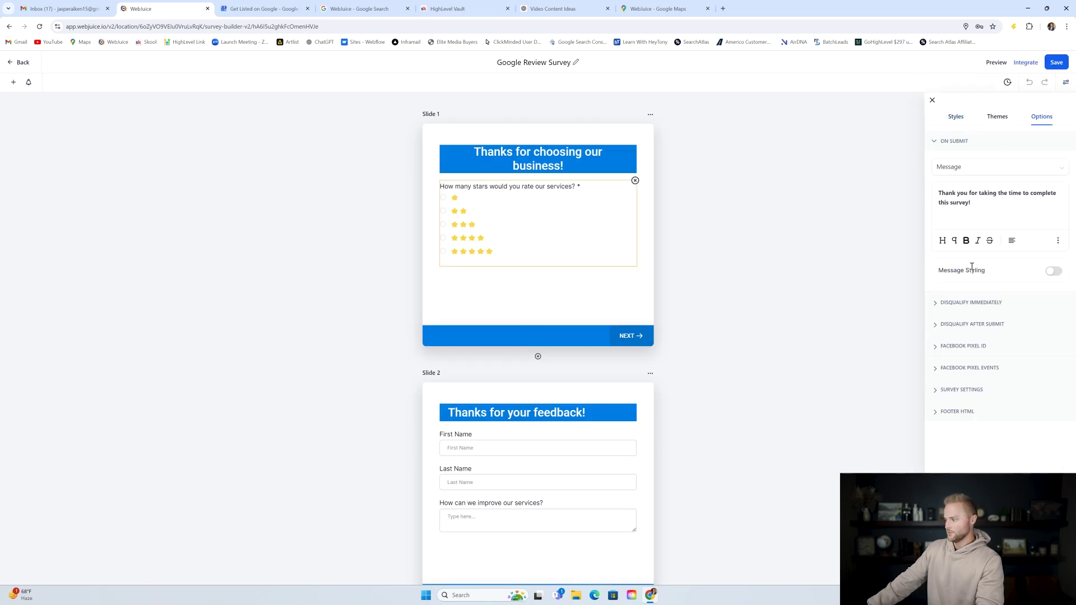
pyautogui.click(936, 303)
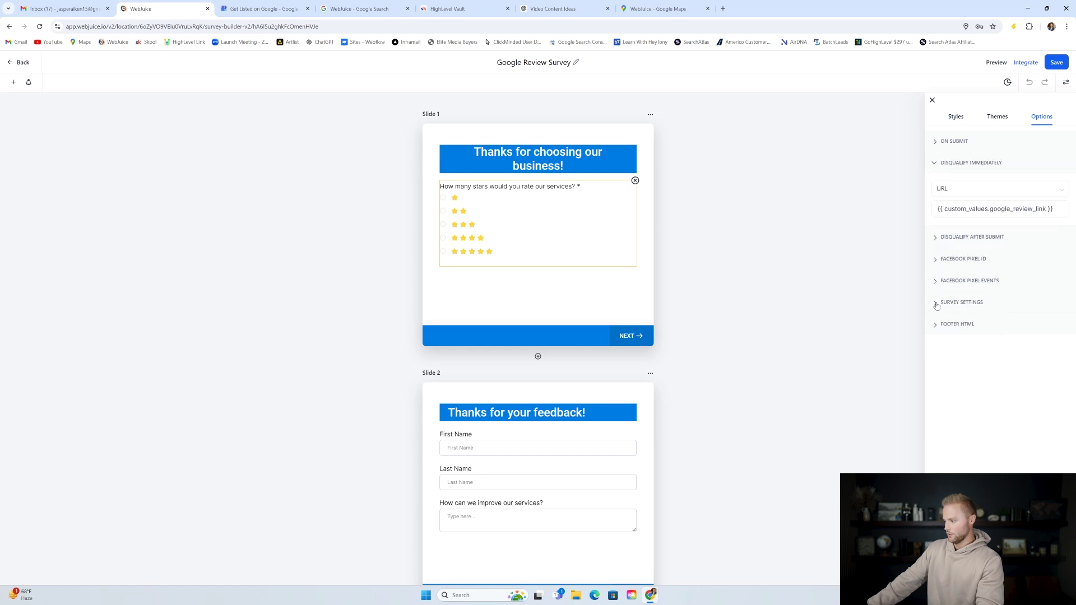
pyautogui.tripleClick(986, 209)
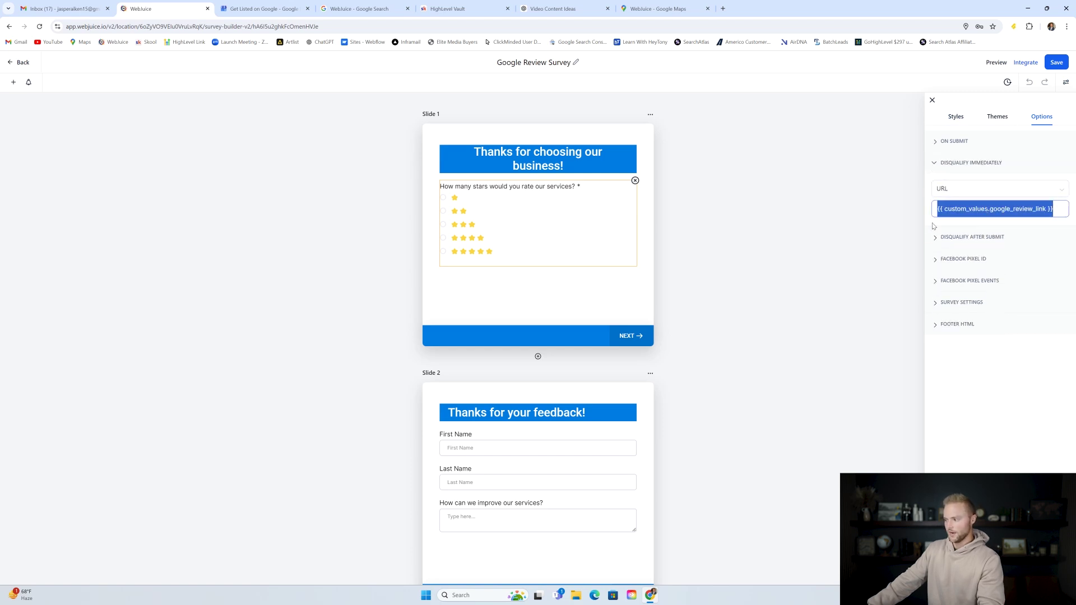
pyautogui.click(955, 211)
pyautogui.click(959, 129)
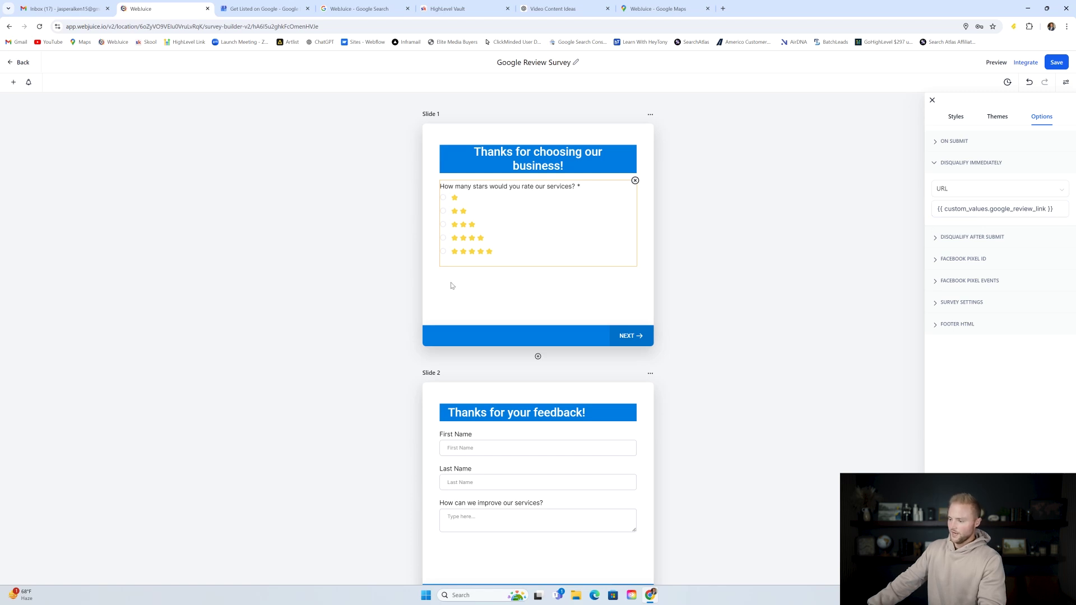
# Examine the WebJuice review form on Google Maps, and return to the survey to review its rating and feedback slides.
pyautogui.click(659, 9)
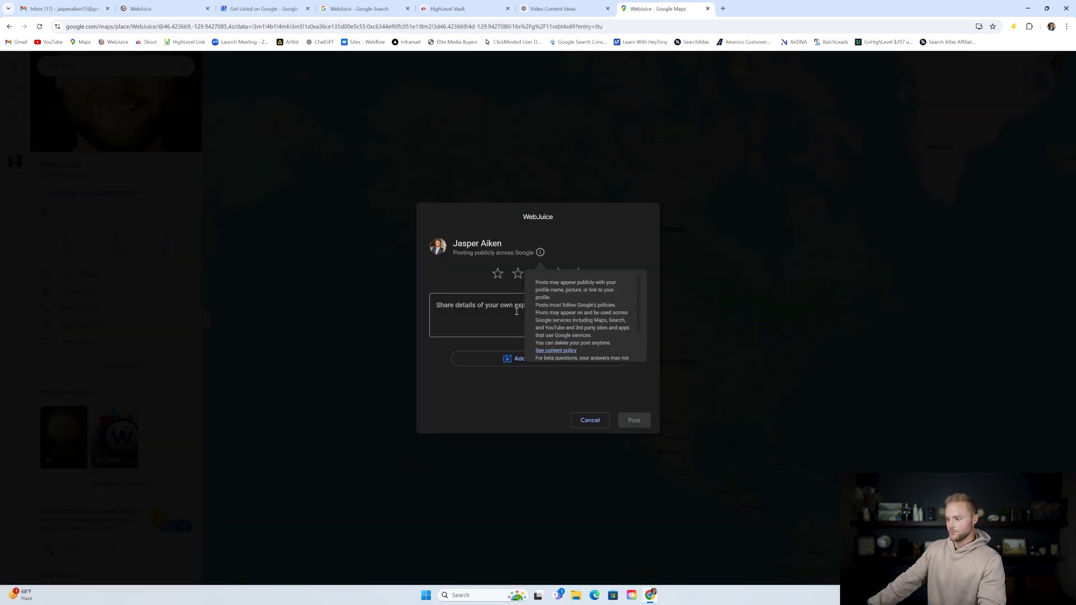
pyautogui.click(443, 309)
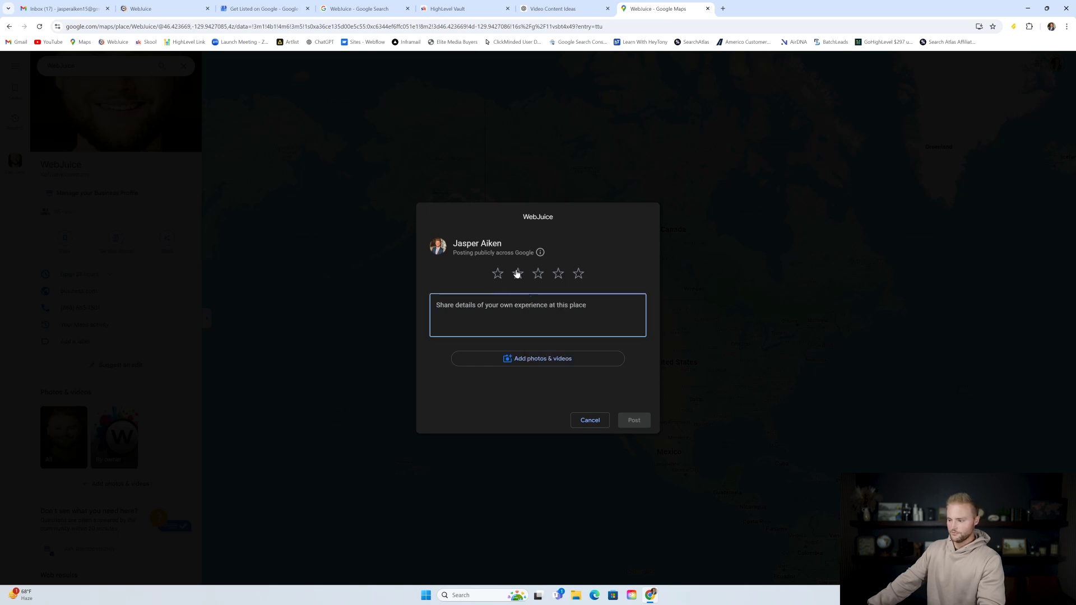
pyautogui.click(172, 8)
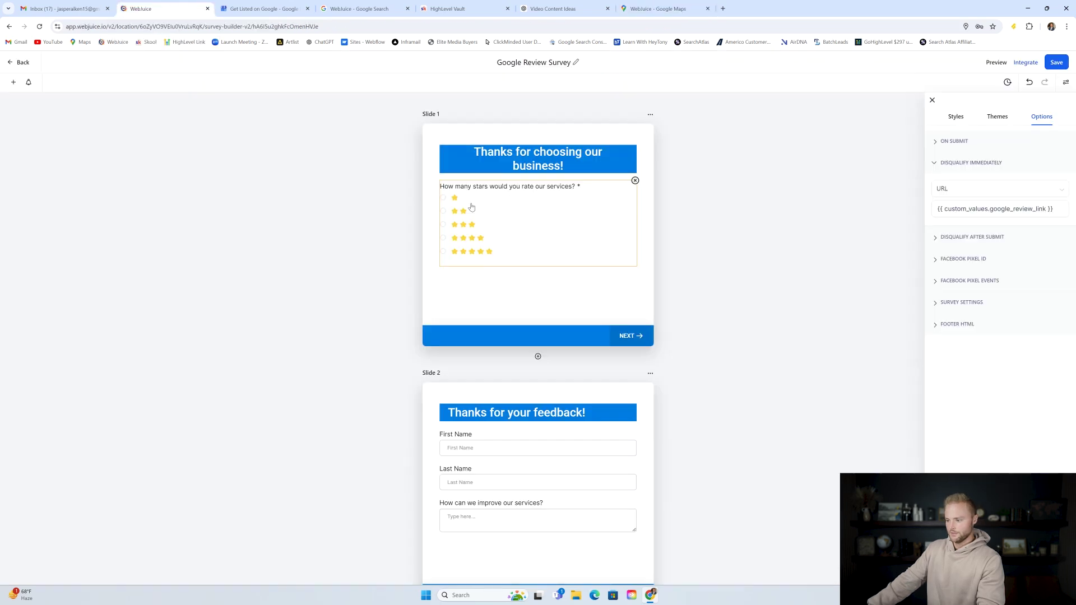
pyautogui.scroll(-2, 527, 362)
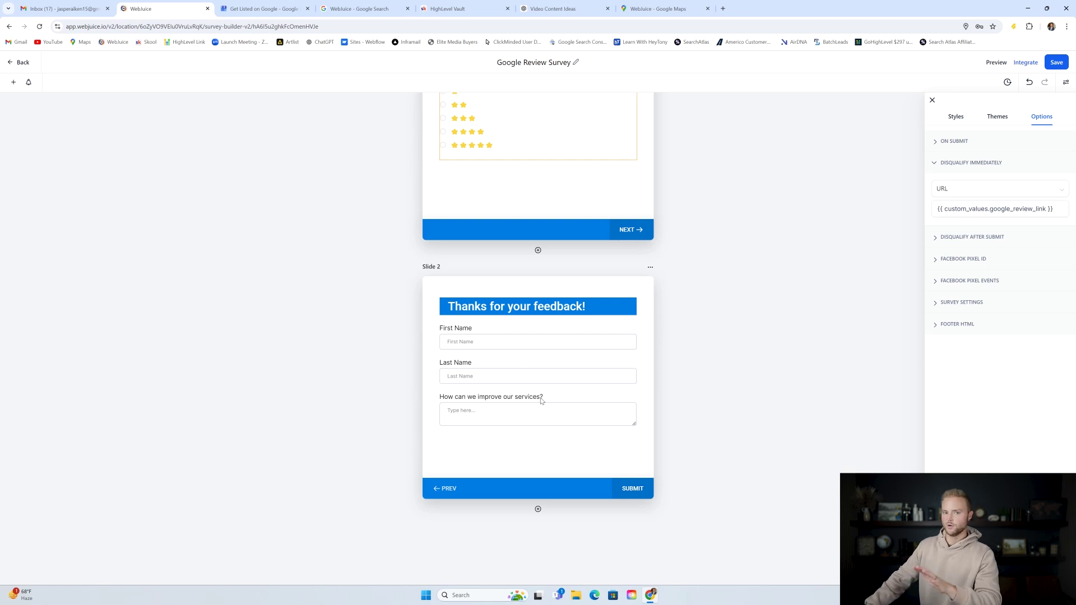
pyautogui.scroll(2, 538, 353)
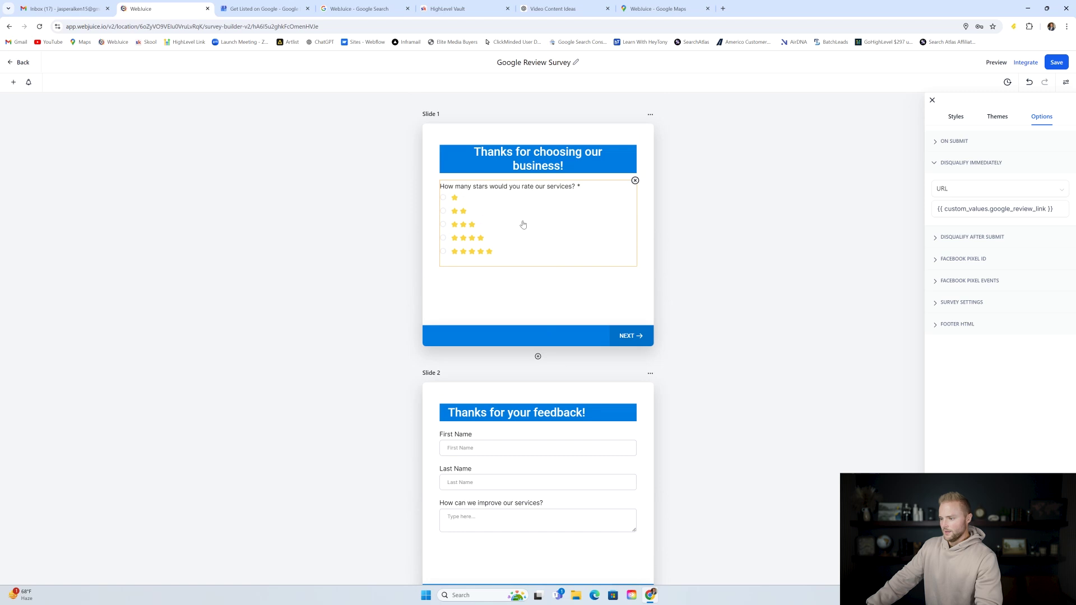
pyautogui.scroll(-2, 518, 268)
pyautogui.scroll(2, 507, 305)
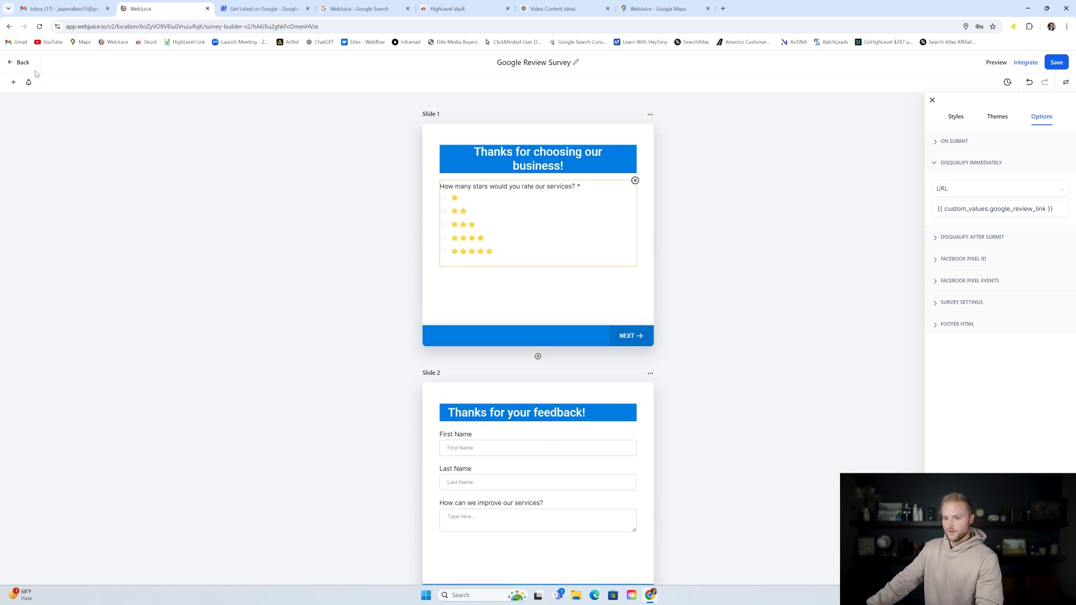
# Reopen the Google Review Survey from the surveys list and copy its shareable link from the integration options.
pyautogui.click(24, 63)
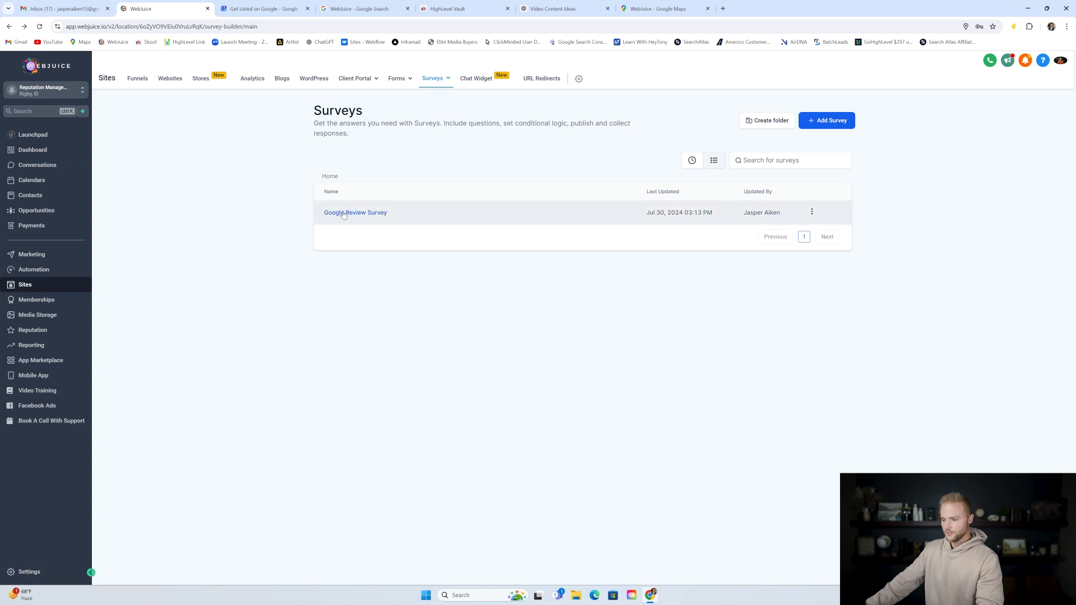
pyautogui.click(369, 216)
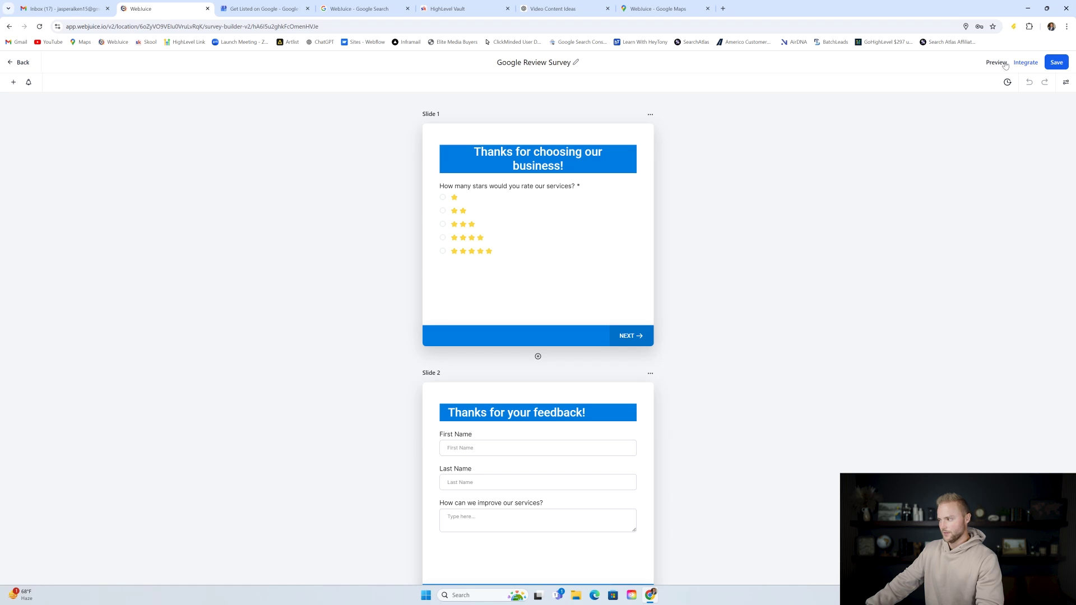
pyautogui.click(1025, 63)
pyautogui.click(599, 301)
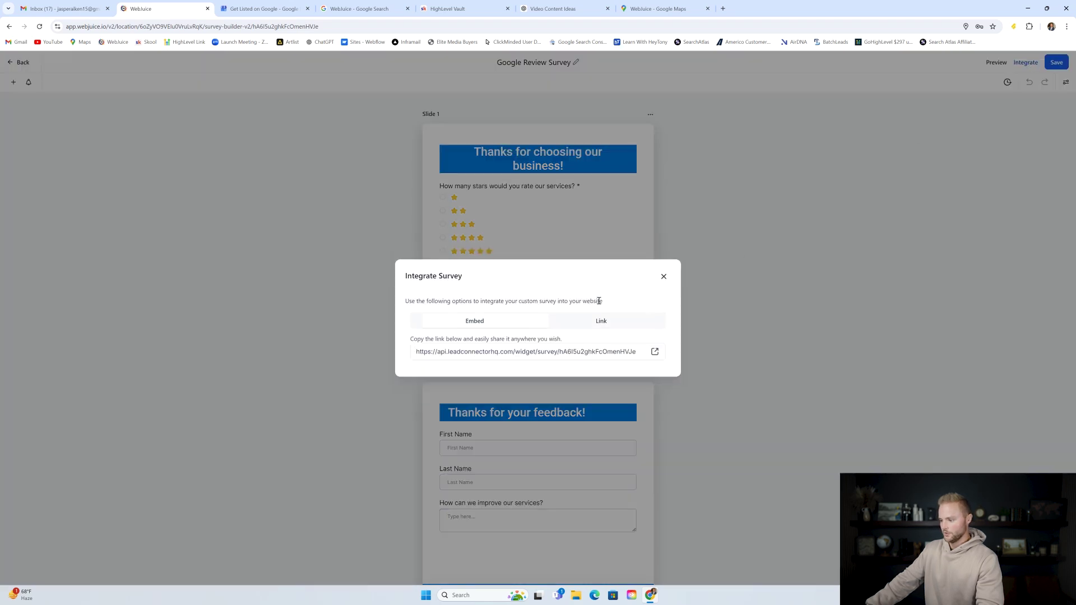
pyautogui.moveTo(641, 353); pyautogui.dragTo(409, 359)
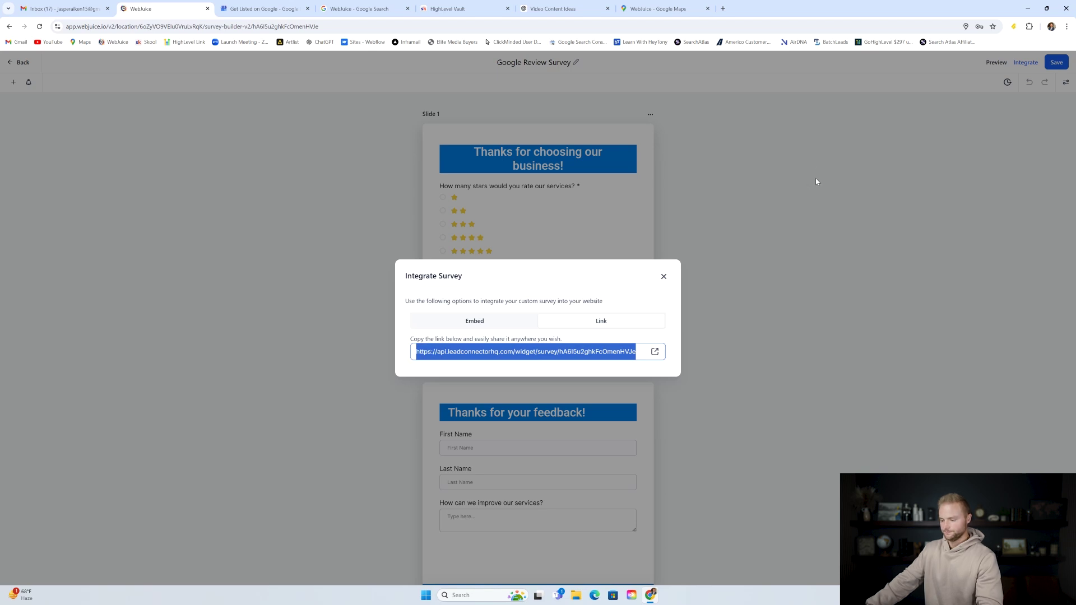
pyautogui.click(816, 181)
# Update the Survey Link custom value in the account settings with the copied survey link.
pyautogui.click(22, 62)
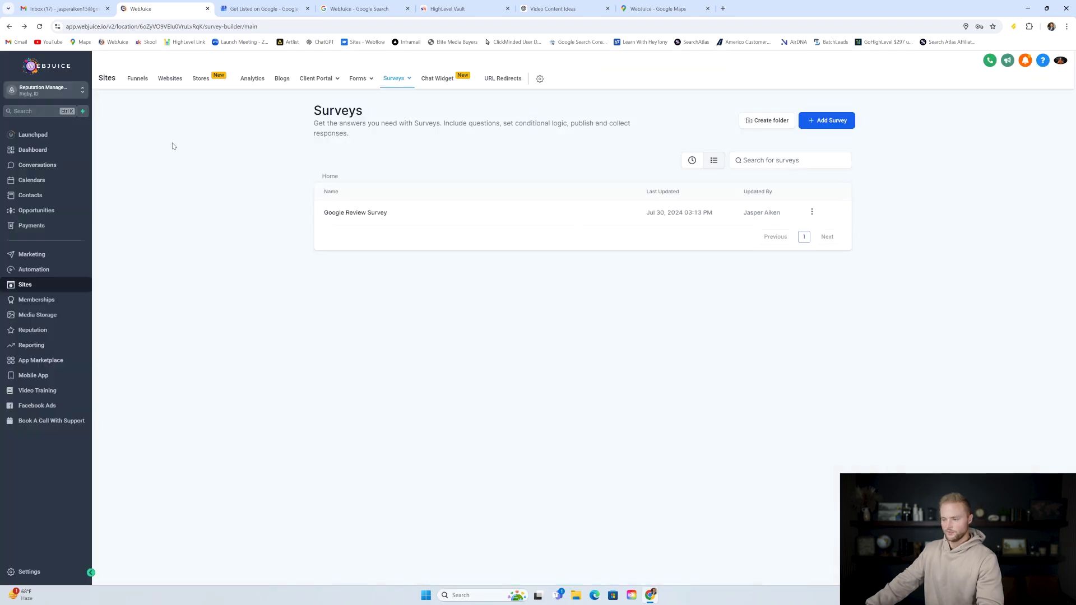
pyautogui.click(33, 572)
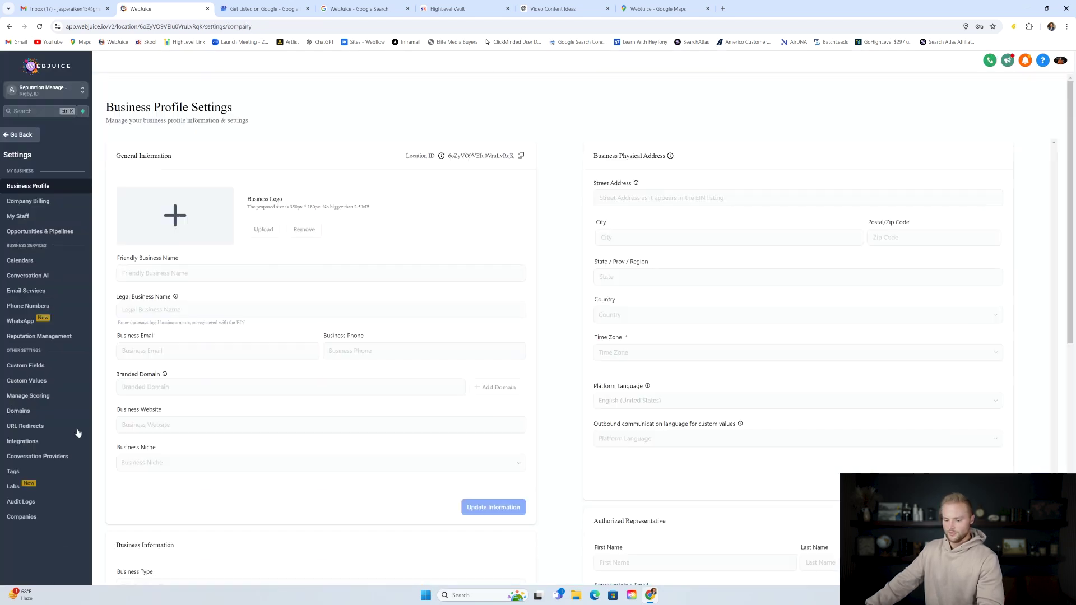
pyautogui.click(66, 384)
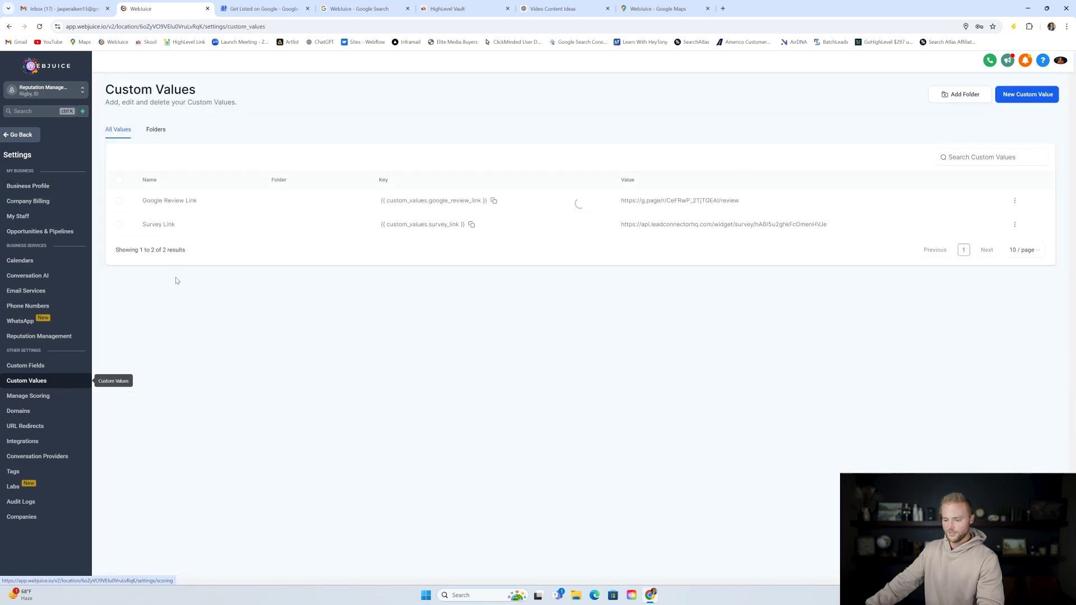
pyautogui.click(1014, 224)
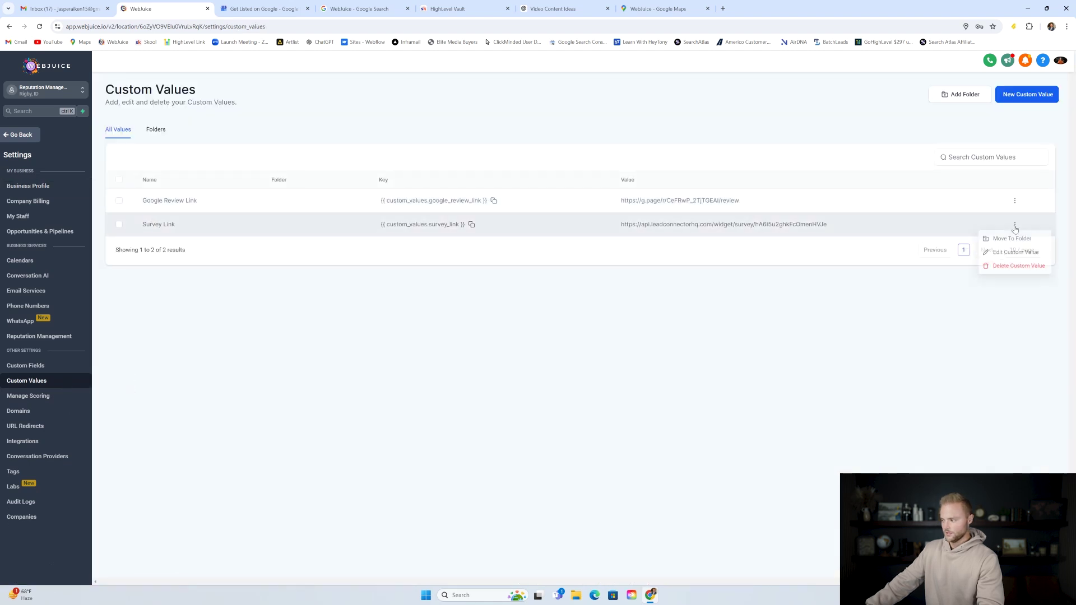
pyautogui.click(1013, 254)
pyautogui.click(504, 326)
pyautogui.hotkey('ctrl', 'a')
pyautogui.press('Right')
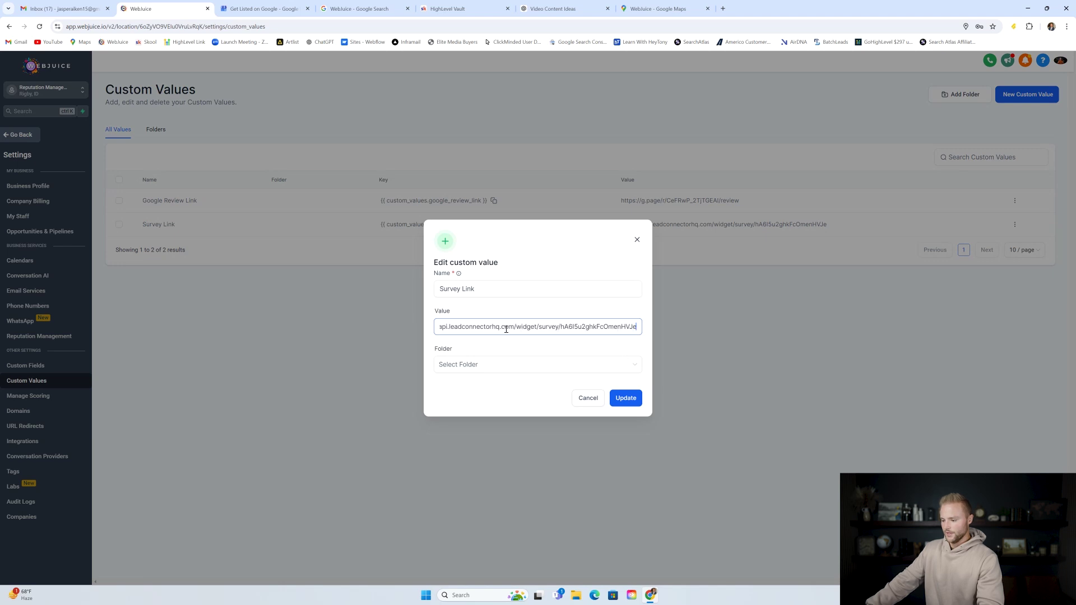
pyautogui.press('Home')
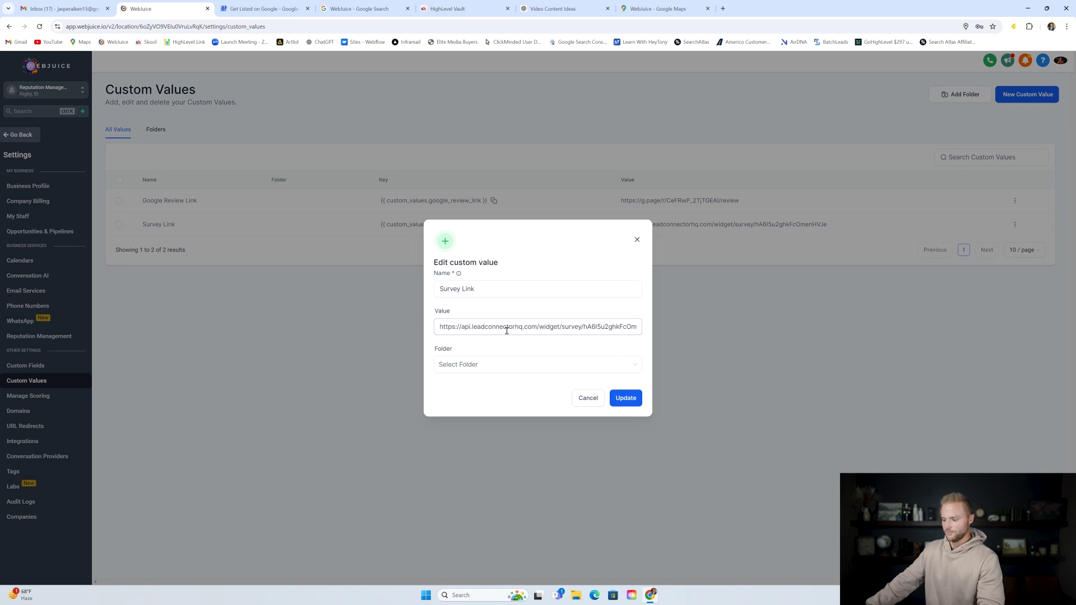
pyautogui.click(625, 399)
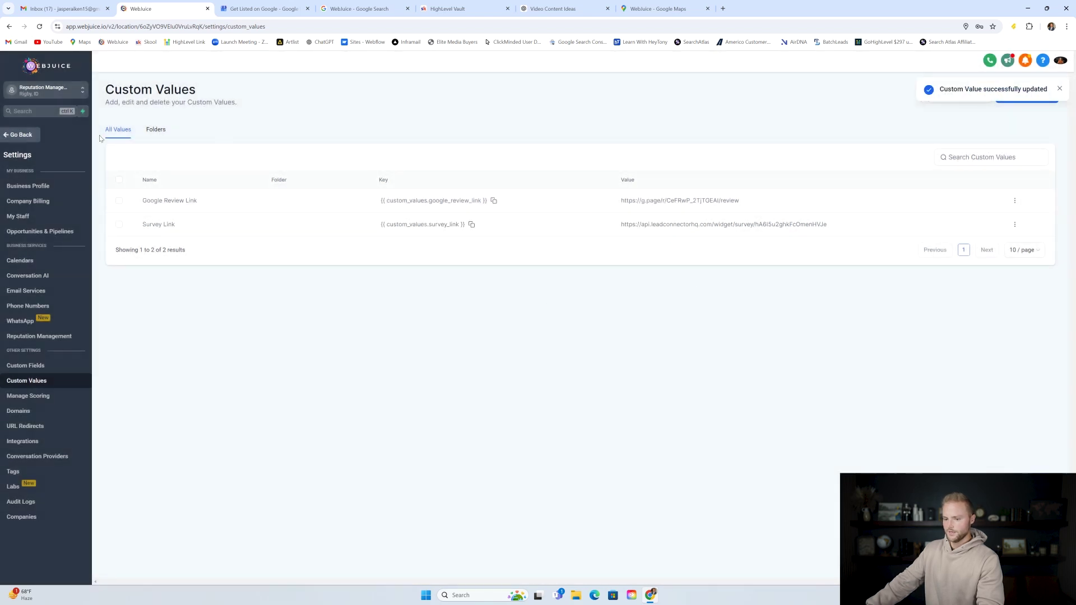
# Open the Appointment Confirmation + Reminder + Survey Review Request workflow and examine its appointment trigger.
pyautogui.click(21, 136)
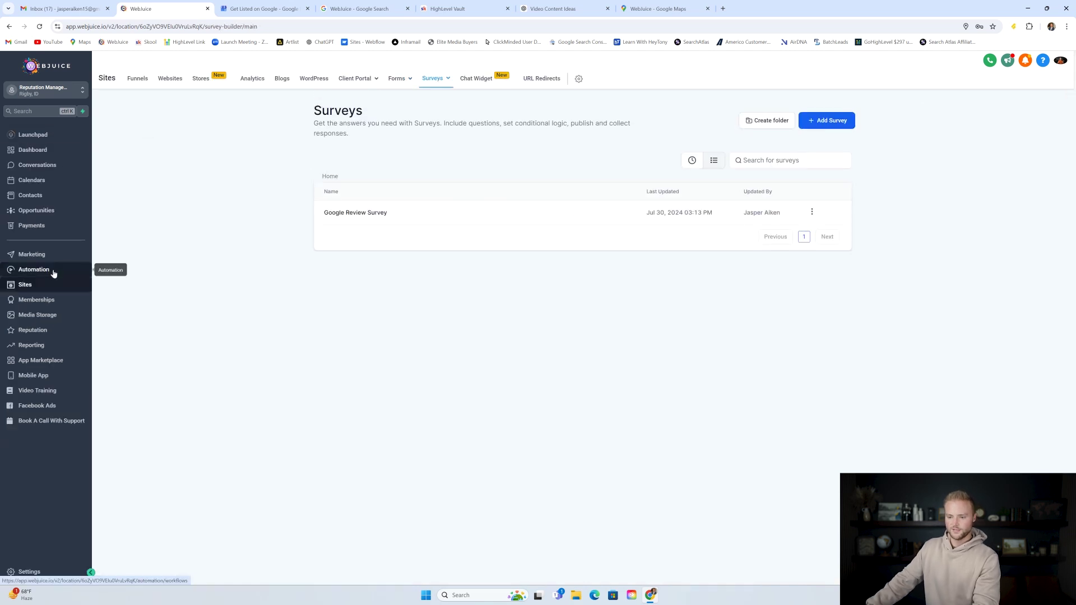
pyautogui.click(56, 271)
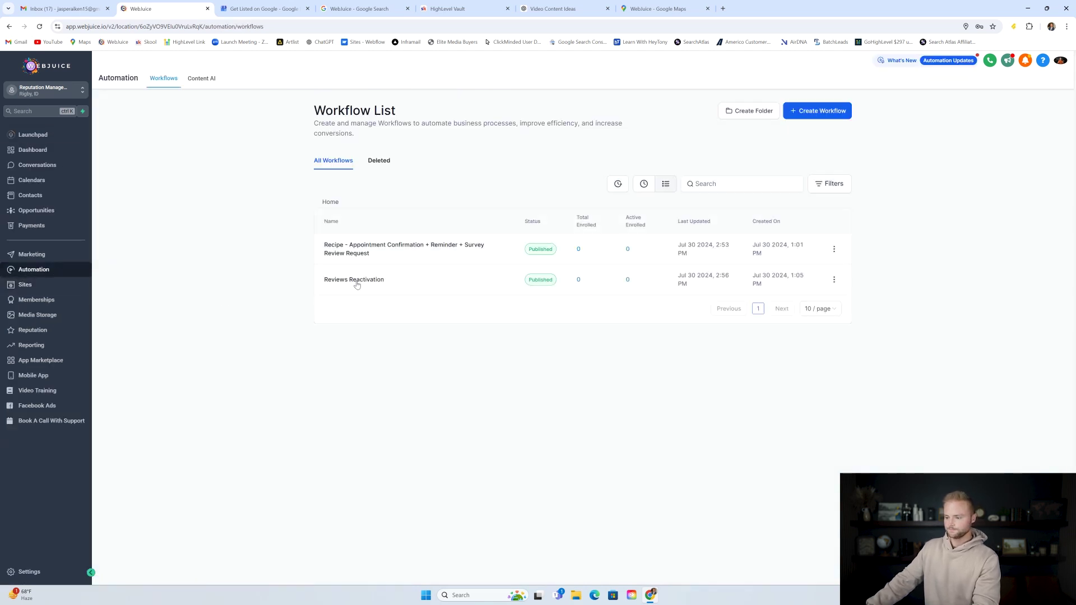
pyautogui.click(352, 251)
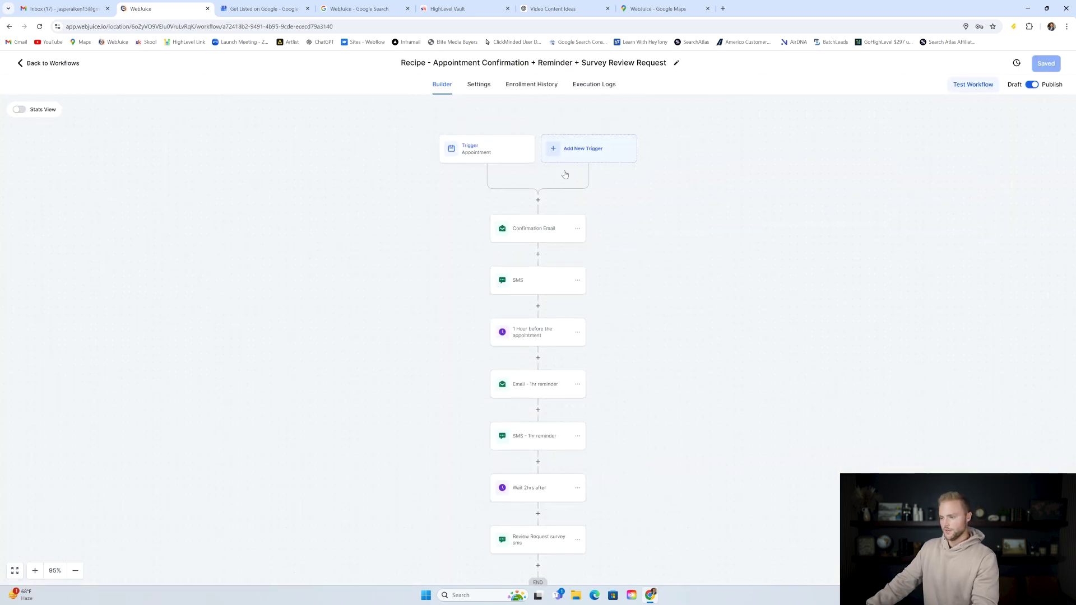
pyautogui.click(472, 193)
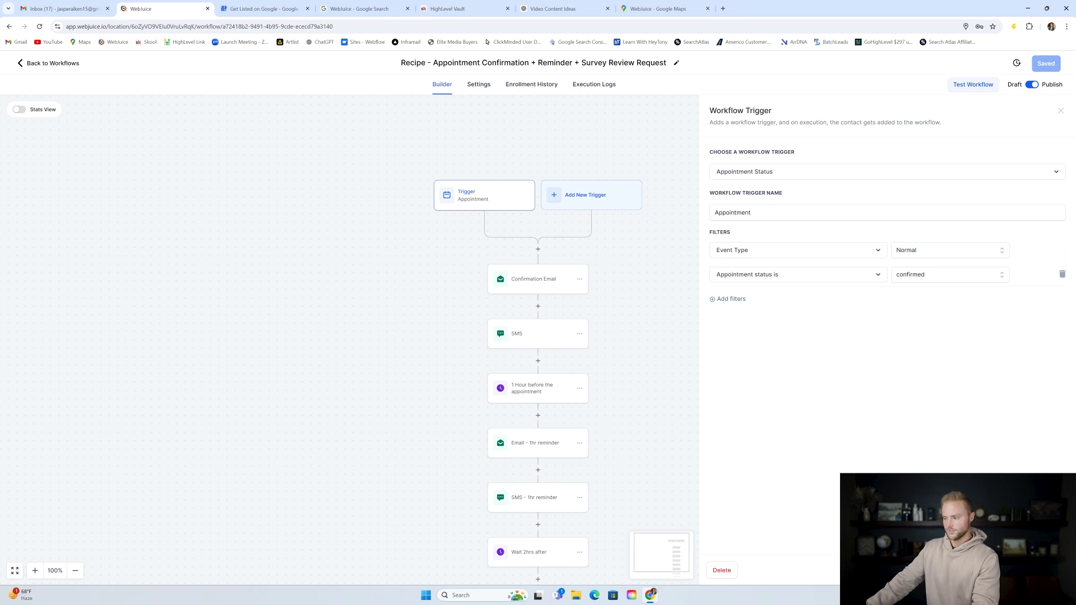
pyautogui.press('Escape')
# Examine the message contents of the workflow's Confirmation Email and the first SMS action.
pyautogui.click(537, 281)
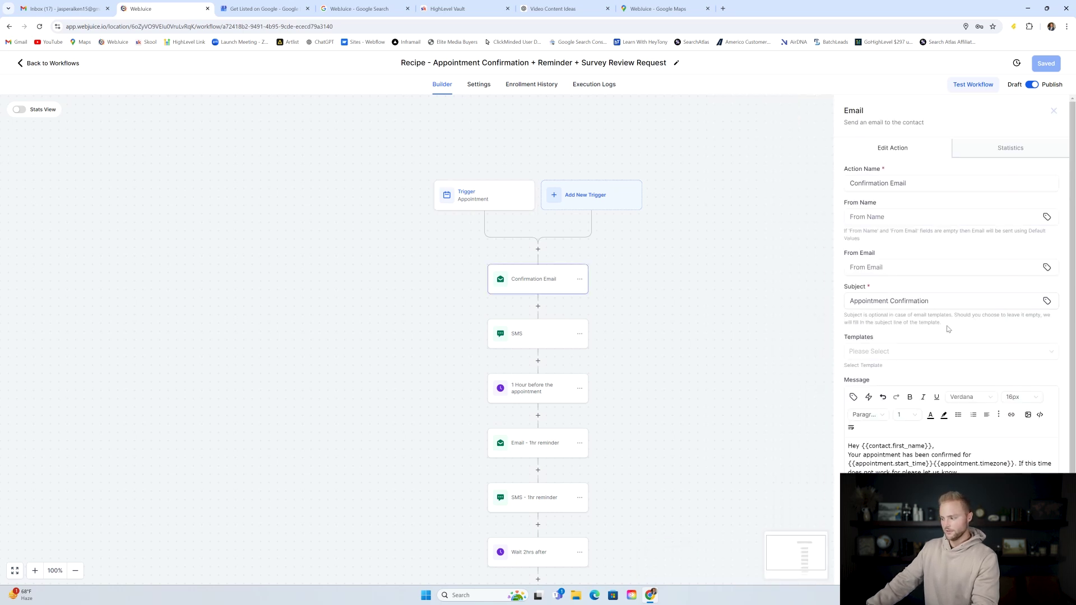
pyautogui.scroll(-1, 949, 329)
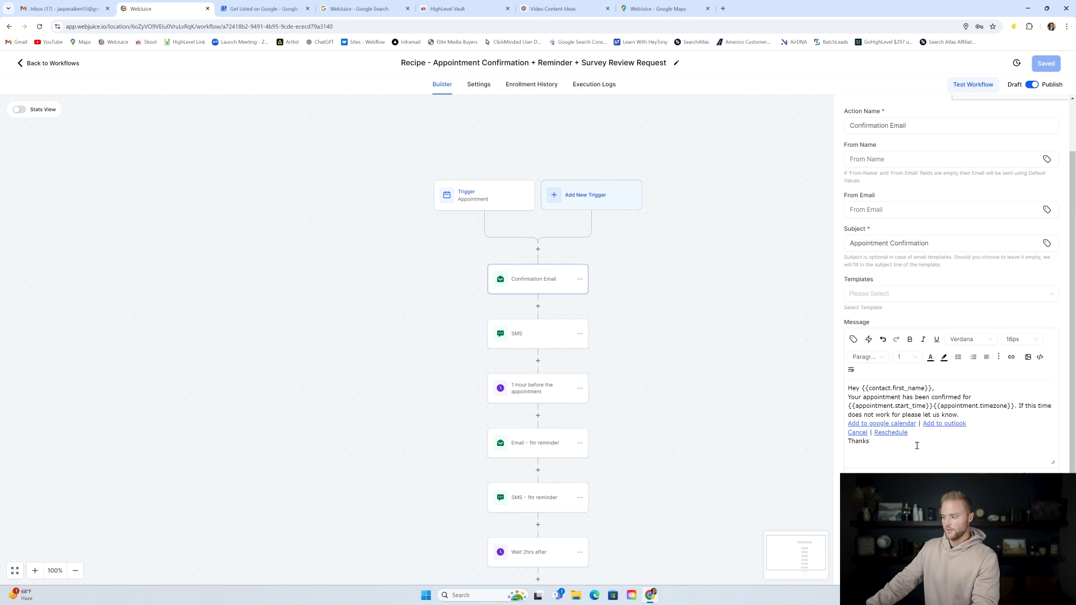
pyautogui.click(549, 341)
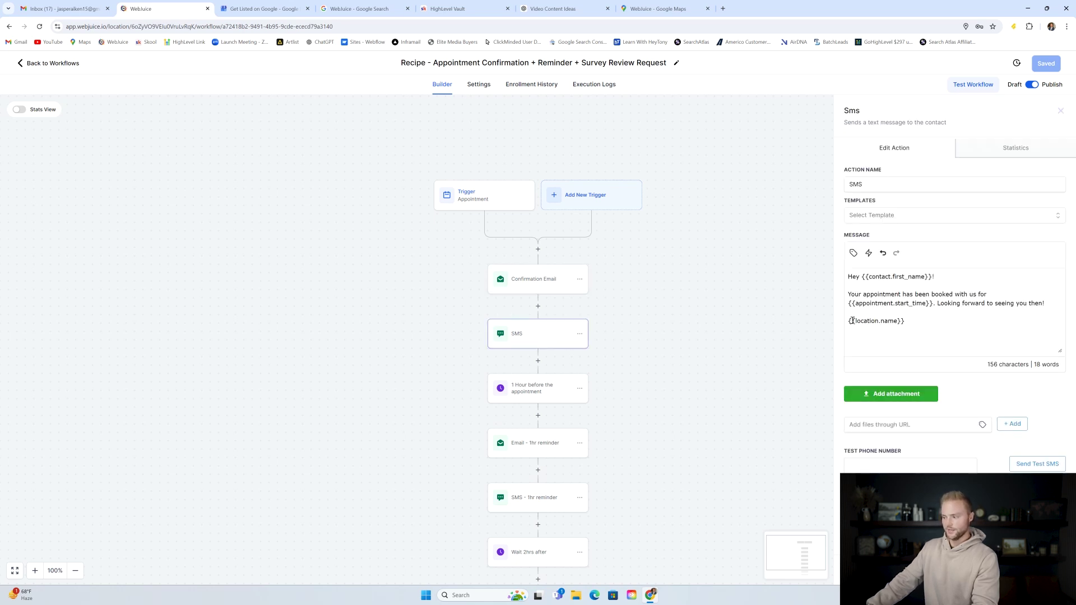
pyautogui.click(807, 340)
pyautogui.scroll(-2, 583, 320)
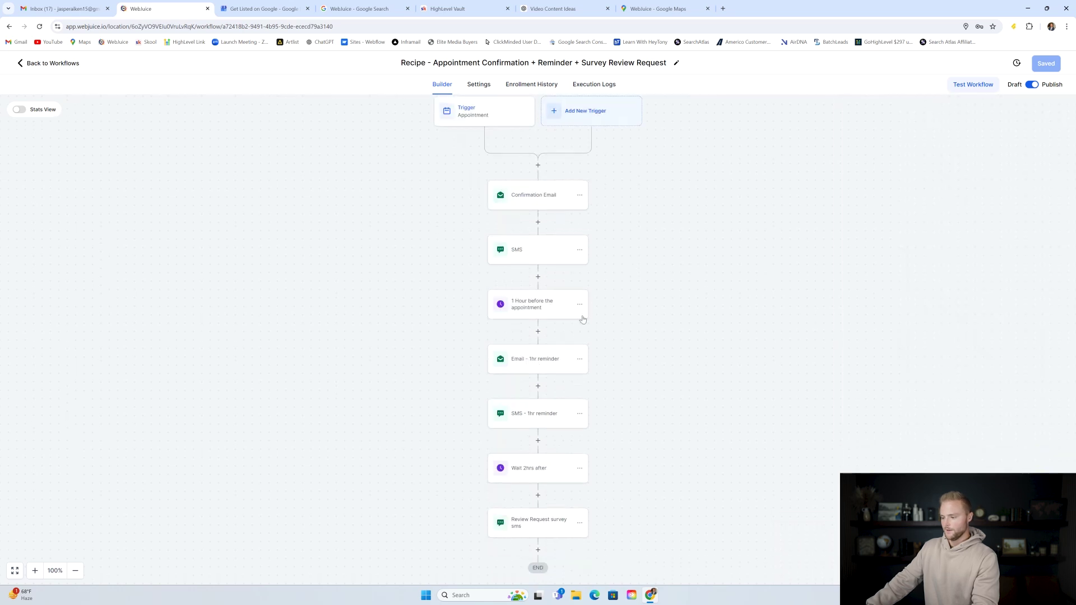
# Examine the wait before the appointment, the one-hour email and SMS reminders, and the two-hour wait after it.
pyautogui.click(537, 307)
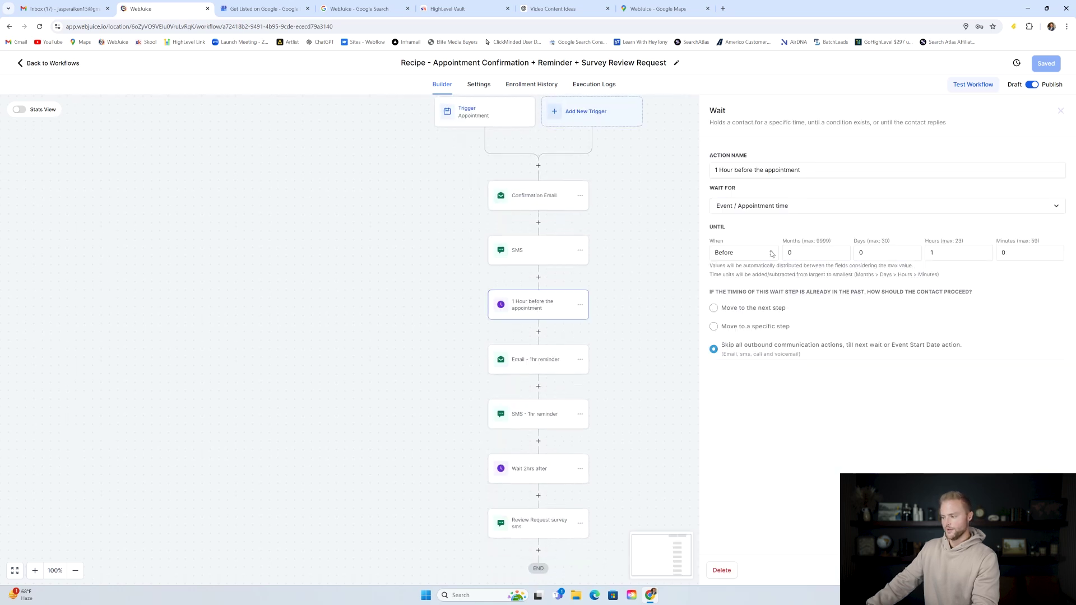
pyautogui.click(540, 364)
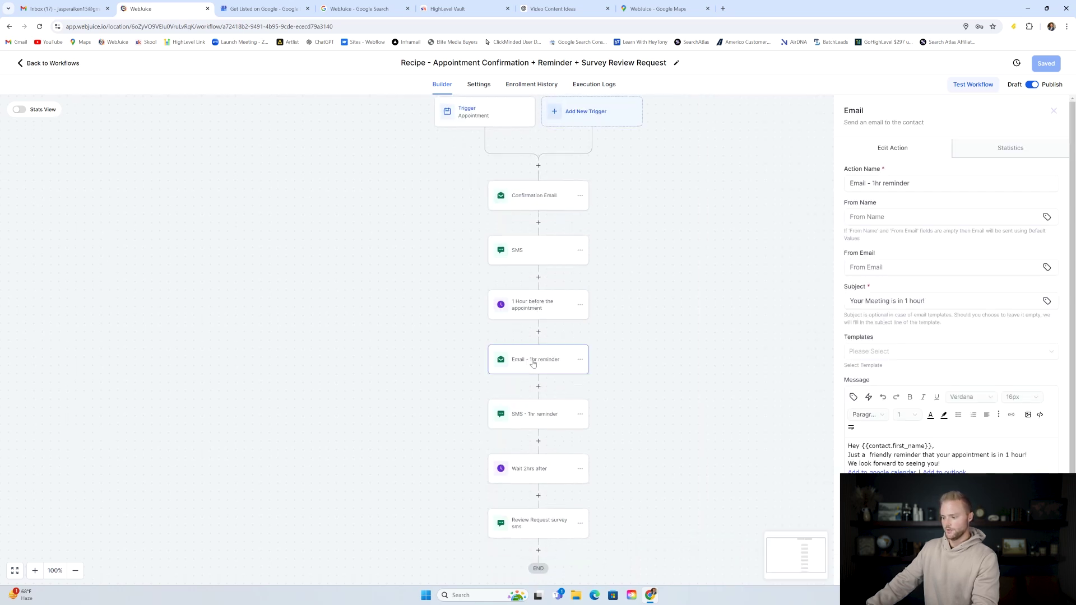
pyautogui.scroll(-1, 895, 323)
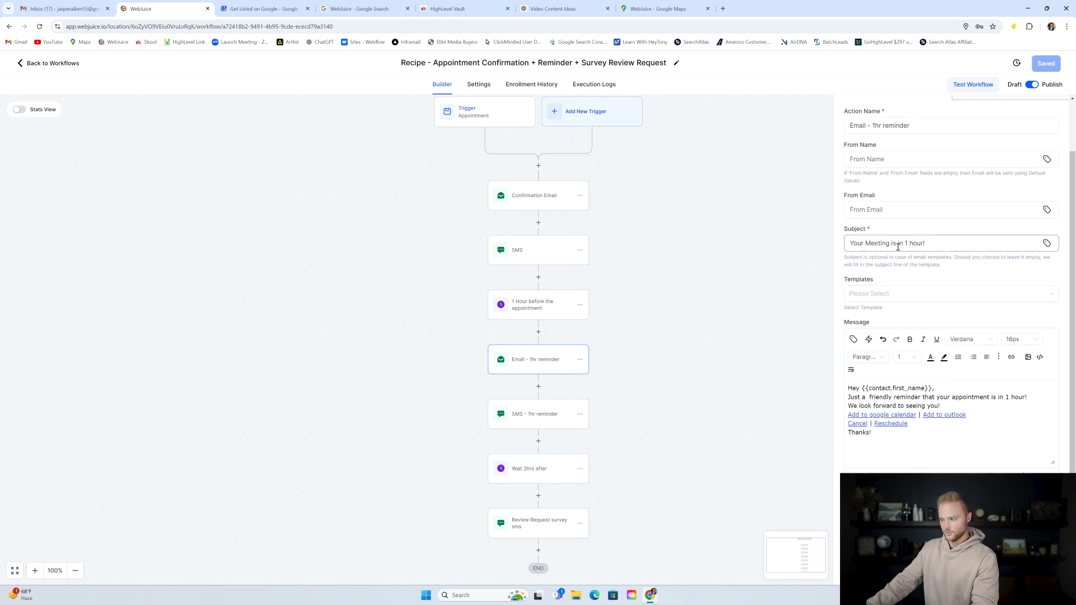
pyautogui.click(546, 421)
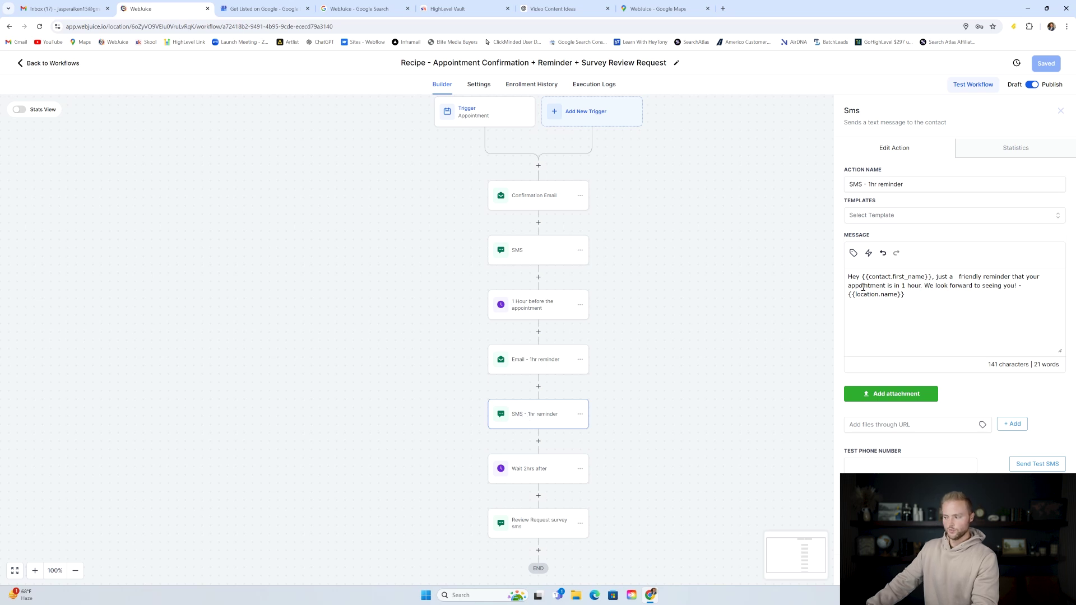
pyautogui.scroll(-1, 701, 346)
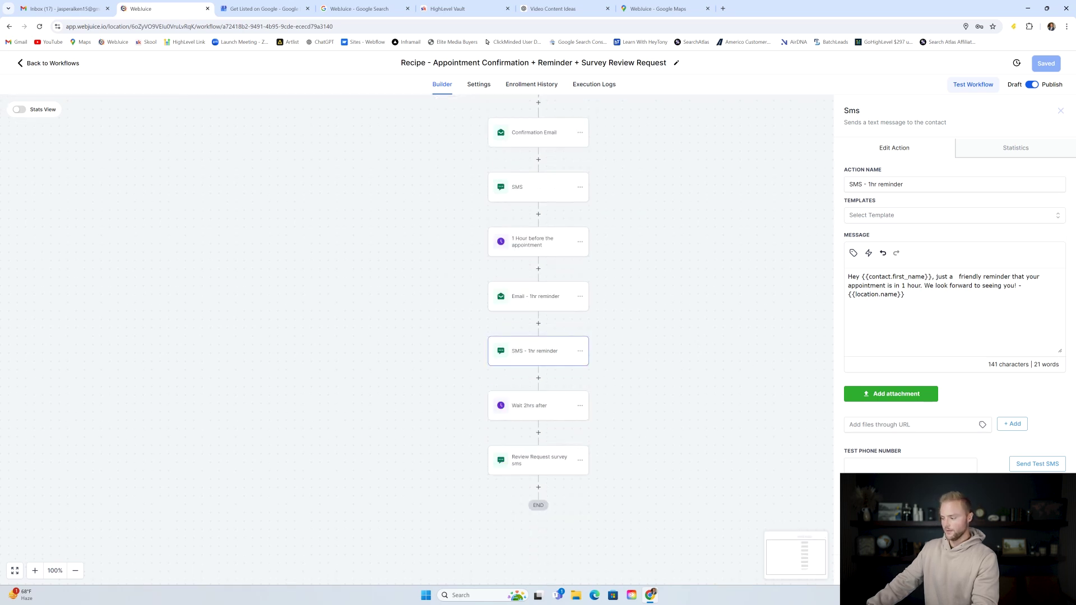
pyautogui.click(521, 406)
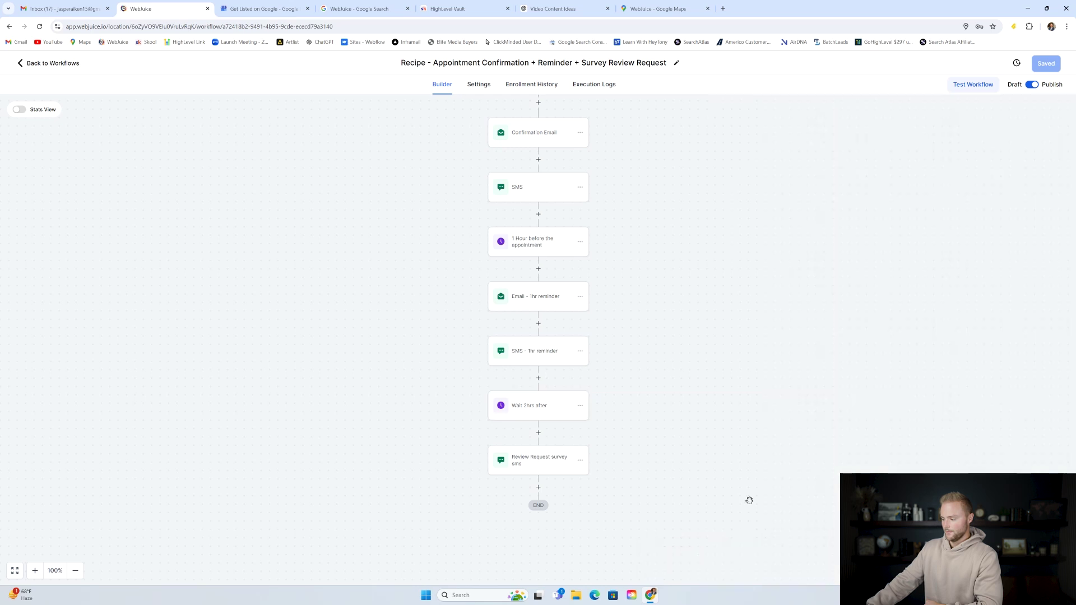
# Open the Review Request survey sms action and examine the survey link placeholder in its message.
pyautogui.click(568, 458)
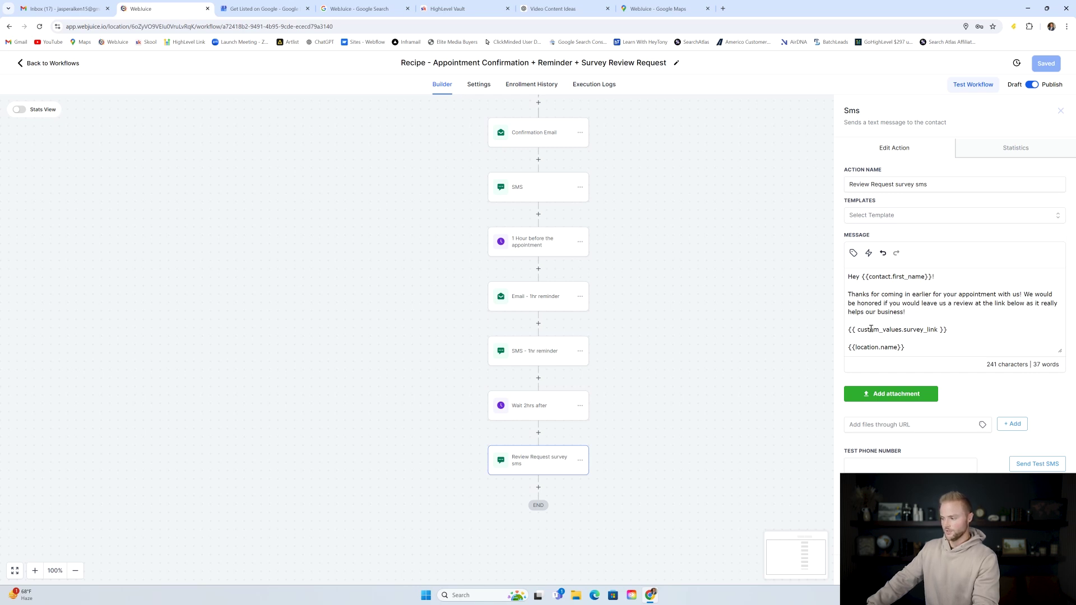
pyautogui.moveTo(962, 332); pyautogui.dragTo(846, 330)
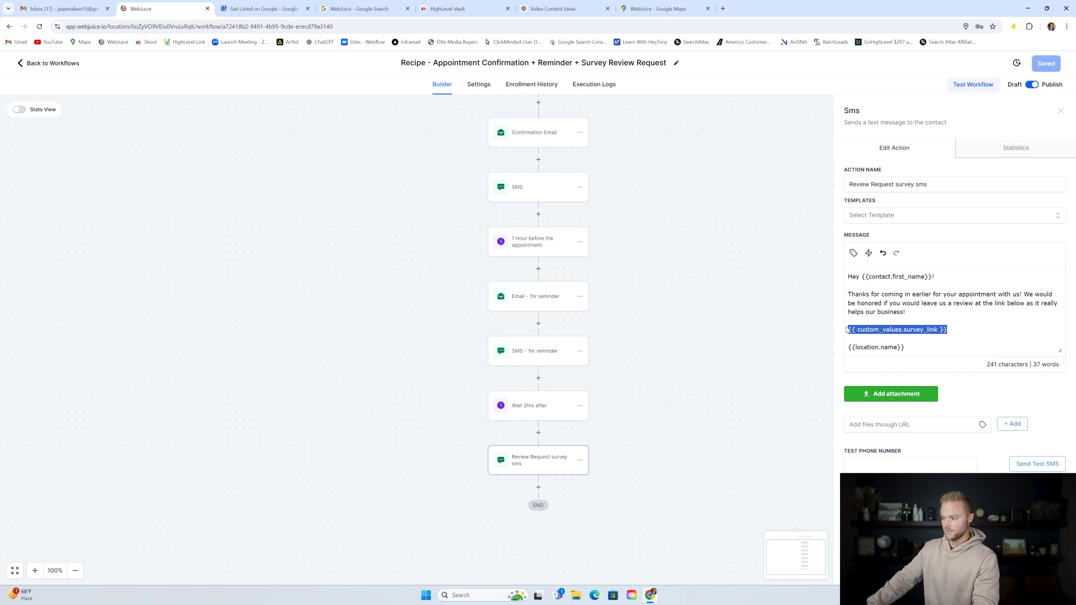
pyautogui.click(955, 332)
pyautogui.moveTo(949, 331); pyautogui.dragTo(851, 331)
pyautogui.click(952, 329)
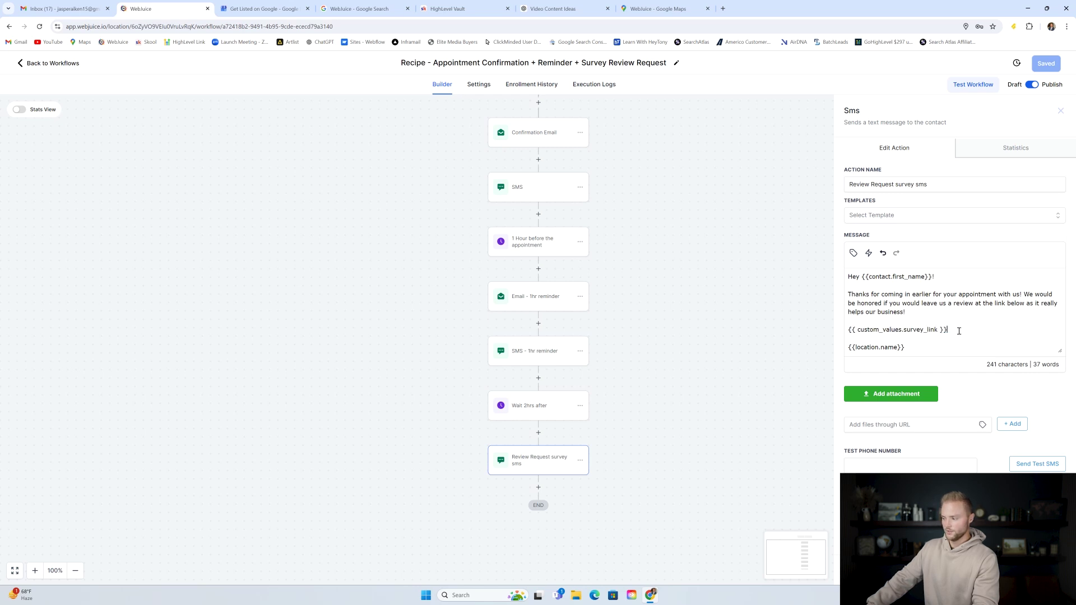
# Insert the Survey Link custom value after the existing placeholder in the message, and delete the duplicate.
pyautogui.click(853, 254)
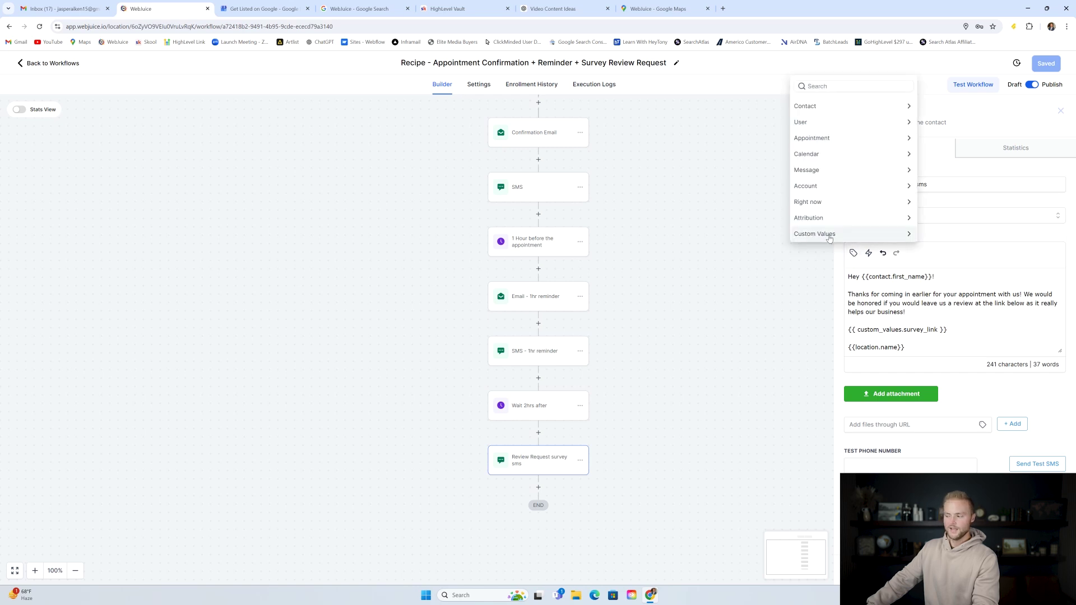
pyautogui.click(838, 235)
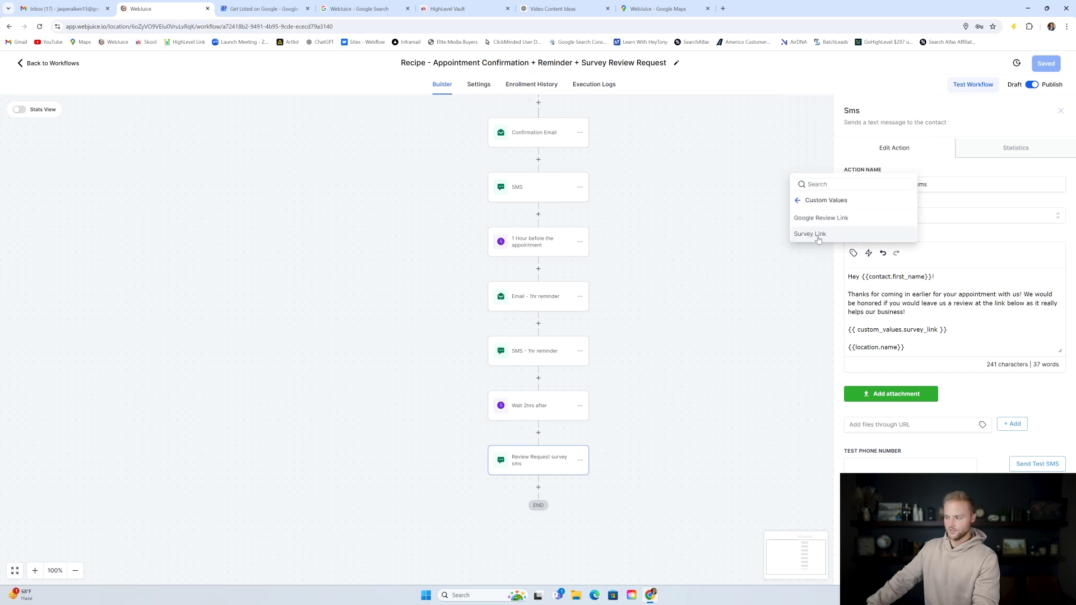
pyautogui.click(814, 234)
pyautogui.moveTo(1049, 331); pyautogui.dragTo(947, 331)
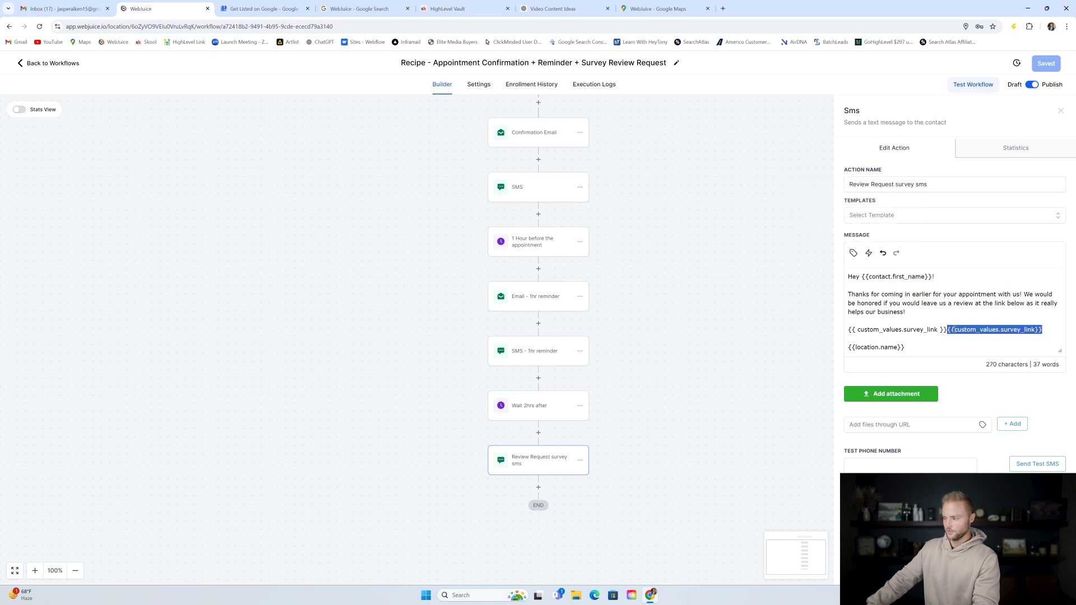
pyautogui.press('BackSpace')
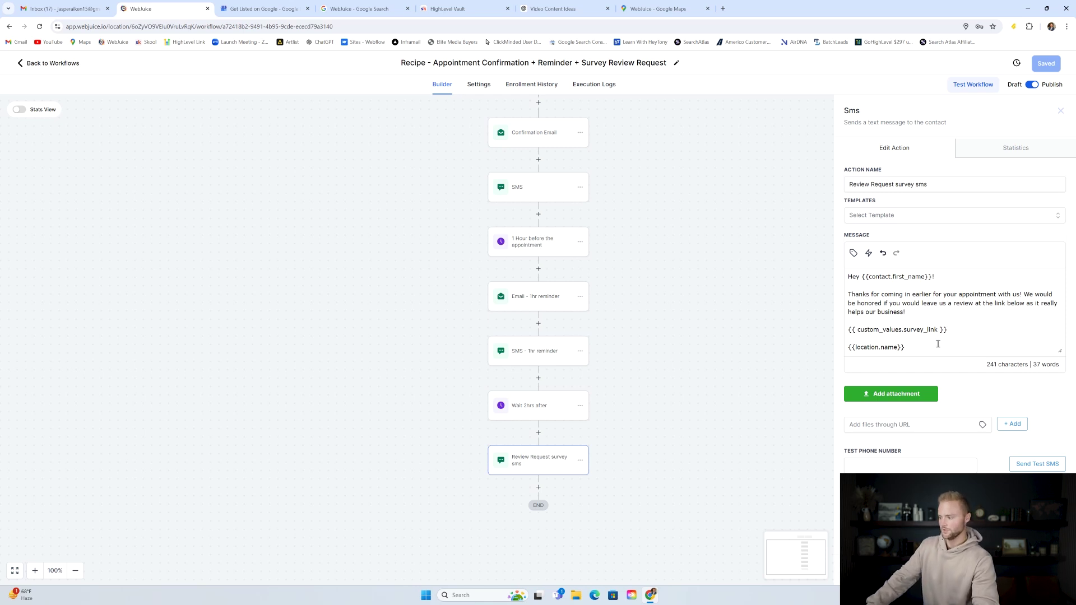
# Close the SMS action, save the appointment workflow and return to the workflow list.
pyautogui.click(543, 428)
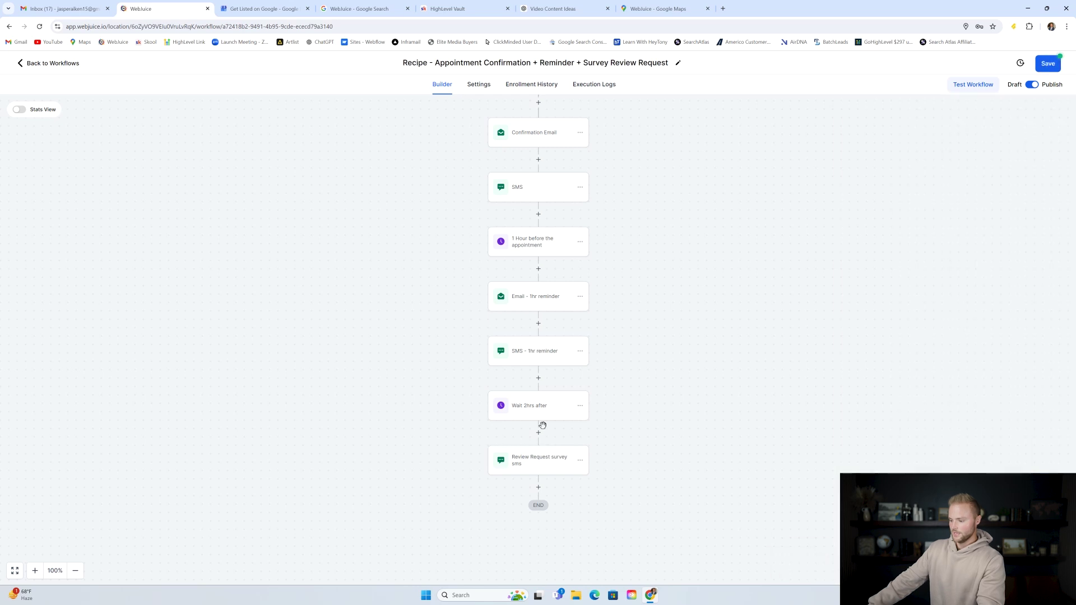
pyautogui.scroll(2, 627, 247)
pyautogui.click(1053, 71)
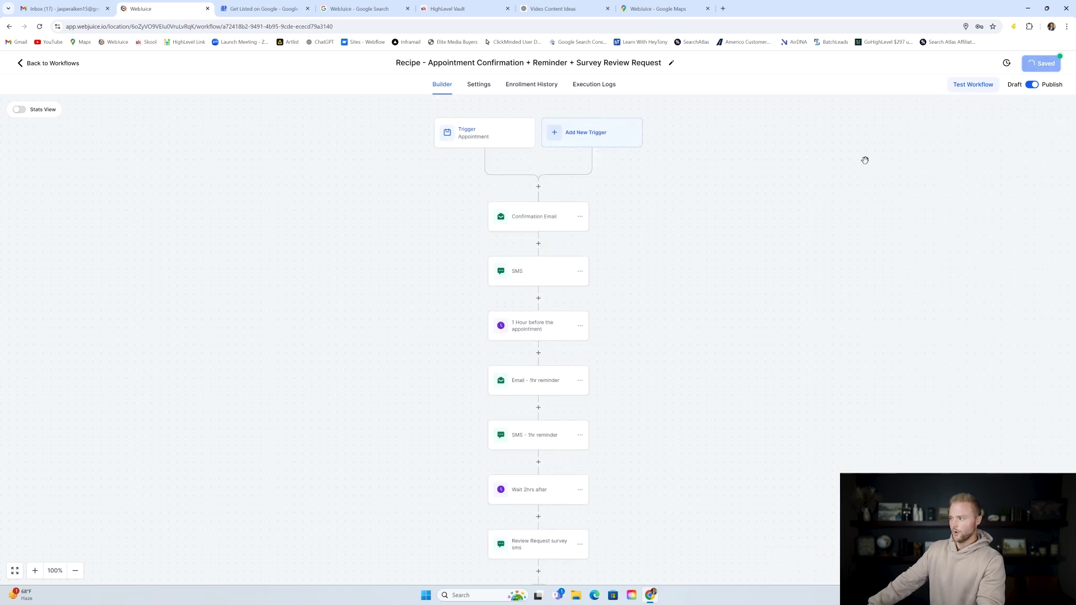
pyautogui.click(53, 63)
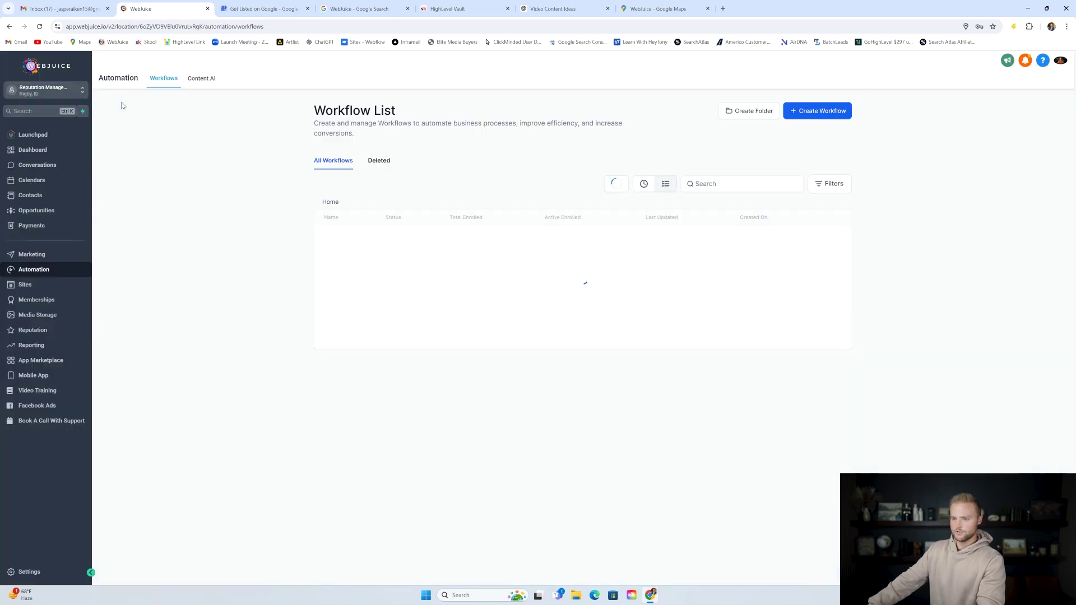
# Open the Reviews Reactivation workflow, examine its Contact Tag trigger, and return to the workflow list.
pyautogui.click(349, 280)
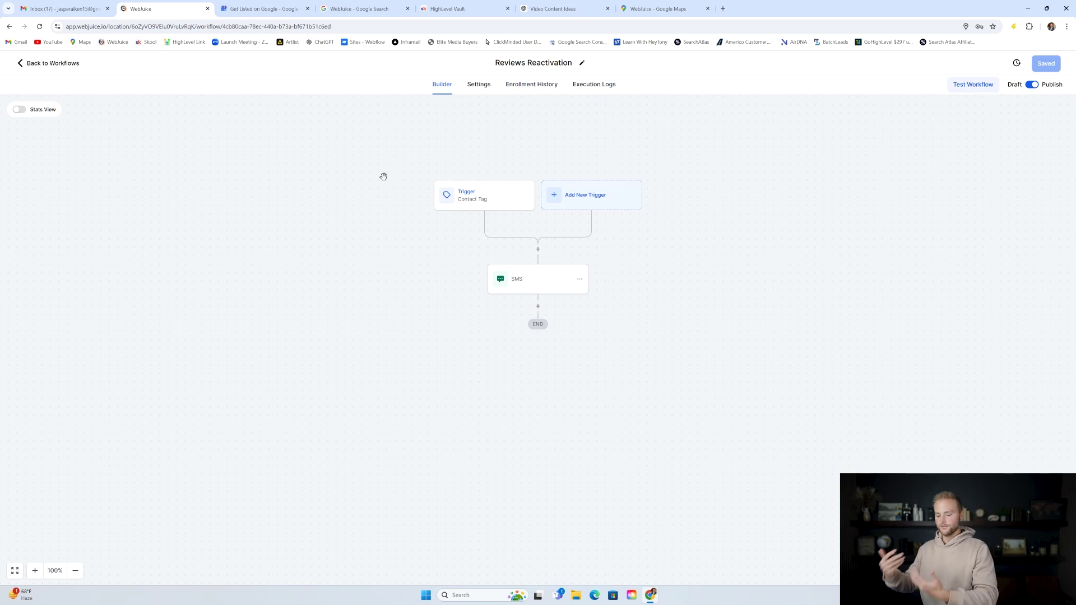
pyautogui.click(469, 196)
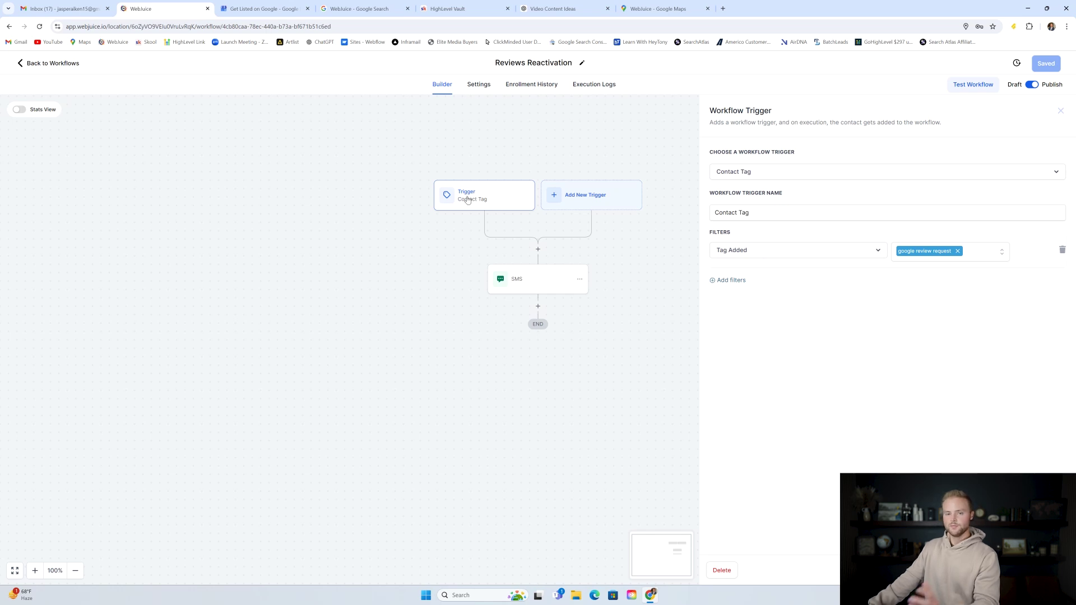
pyautogui.click(1059, 112)
pyautogui.click(42, 63)
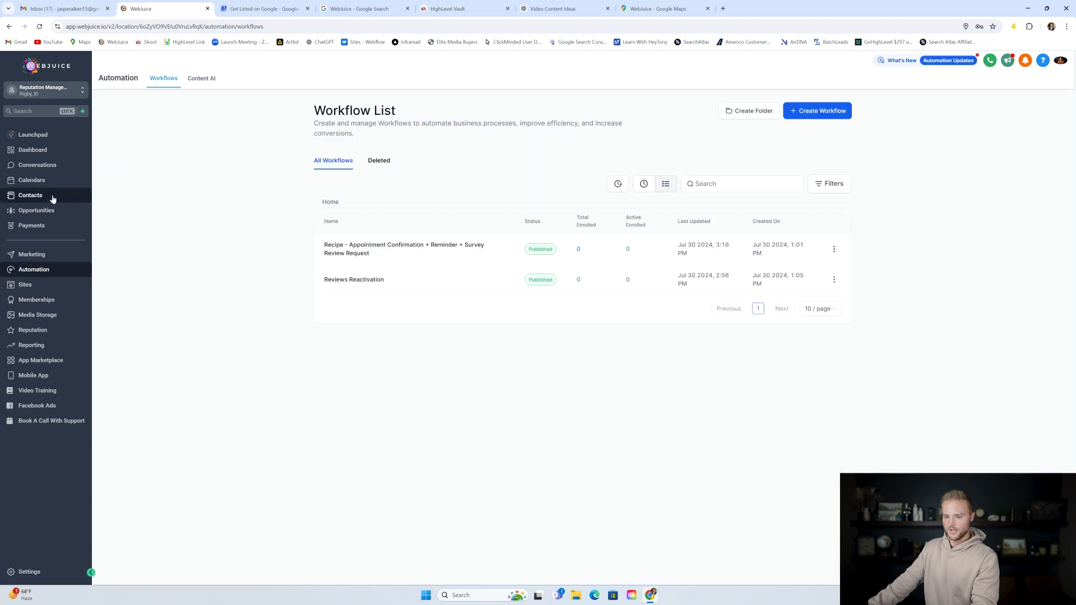
# Open the contacts list, view the contact file import dialog, and cancel it.
pyautogui.click(32, 196)
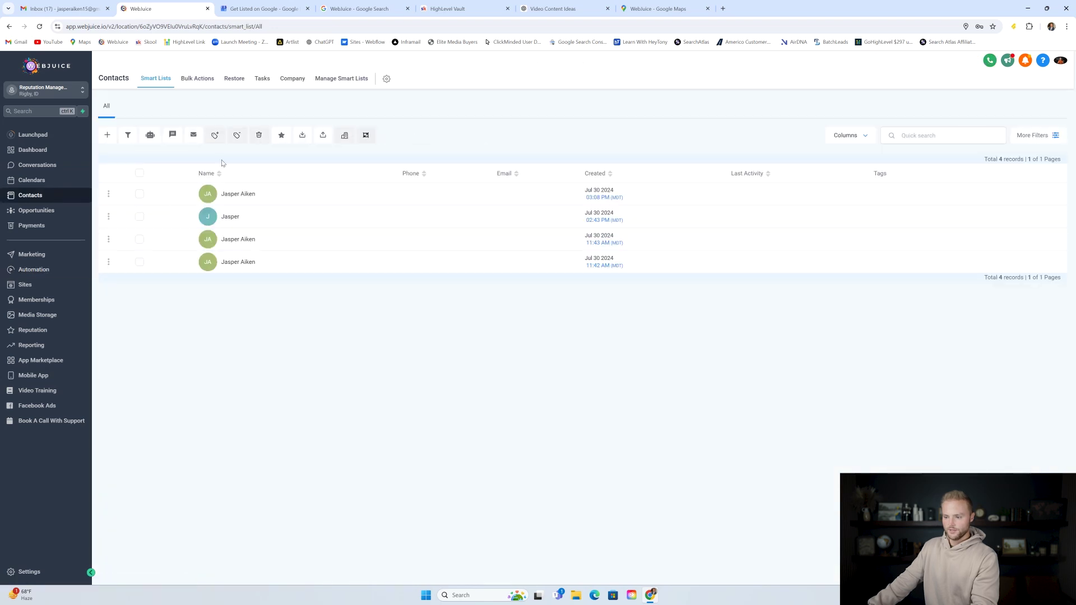
pyautogui.click(323, 136)
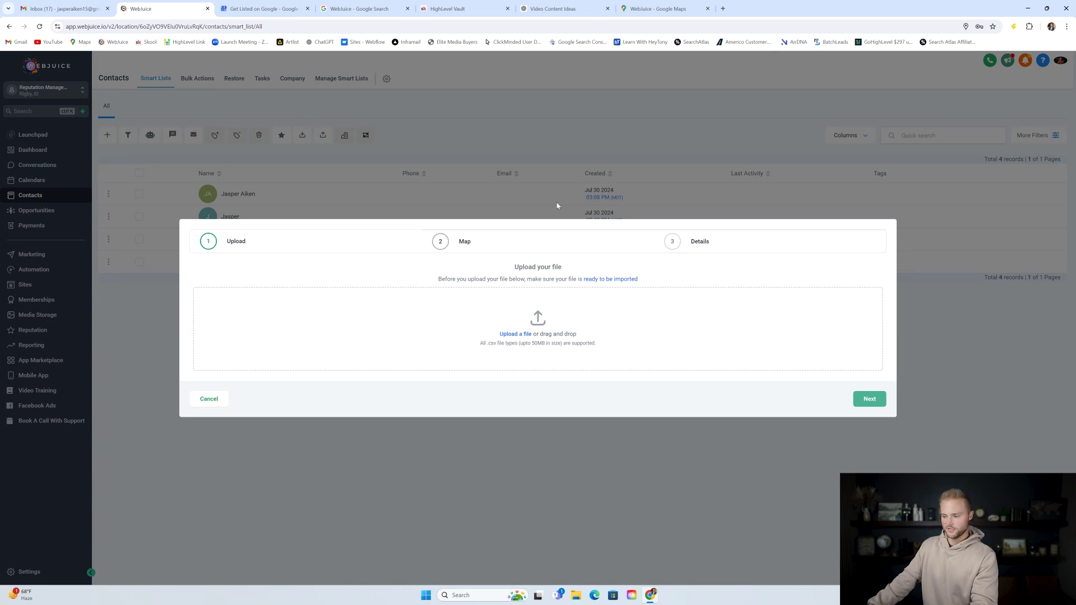
pyautogui.click(209, 399)
# Set up a bulk action named Review tag that adds the google review request tag to all contacts, and close it without applying.
pyautogui.click(140, 174)
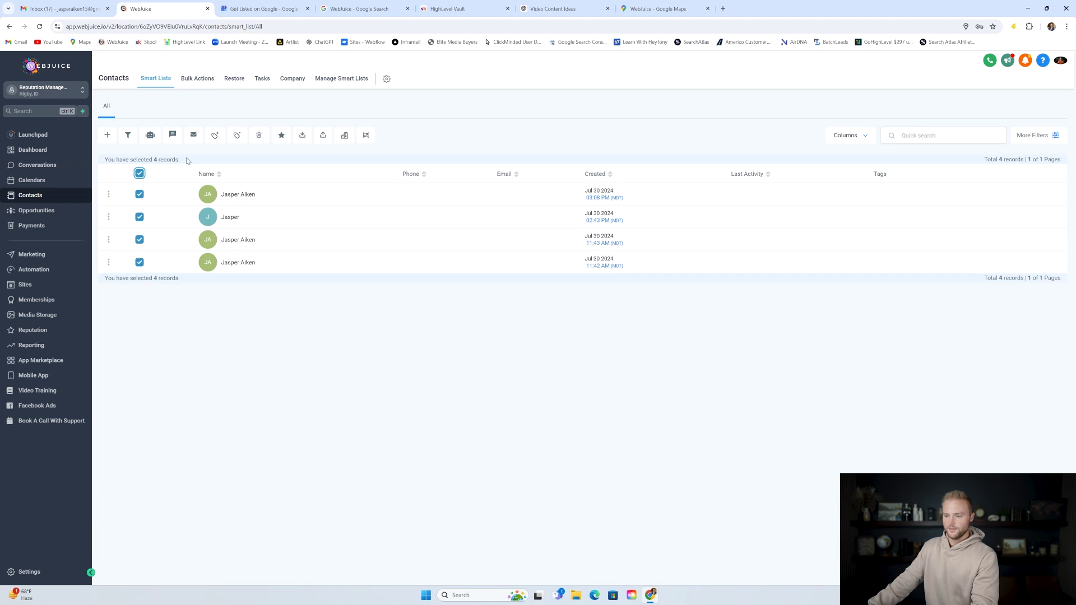
pyautogui.click(215, 135)
pyautogui.click(477, 310)
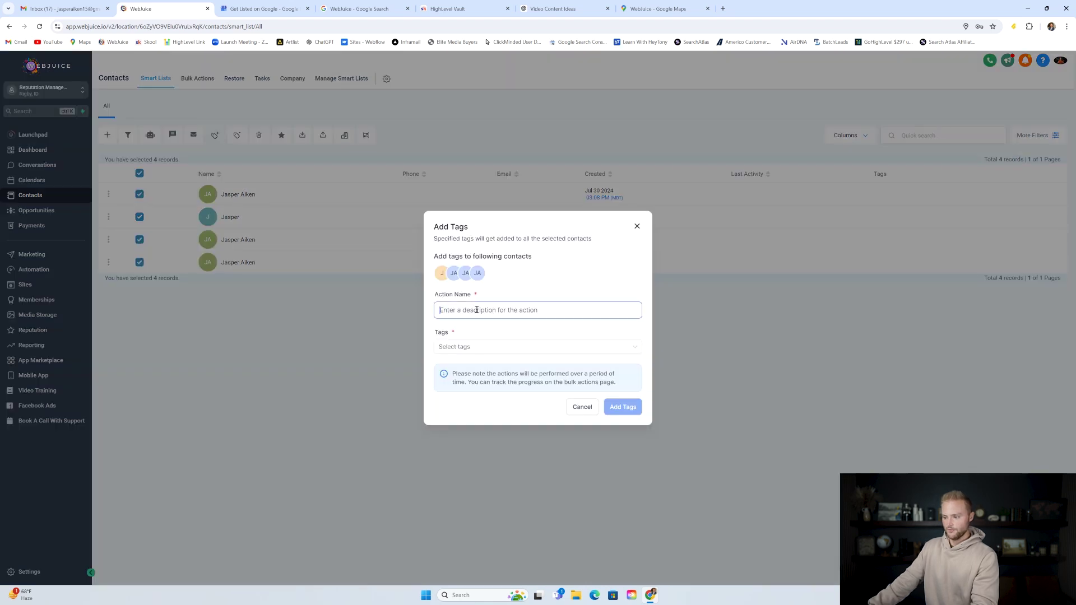
pyautogui.write('REview')
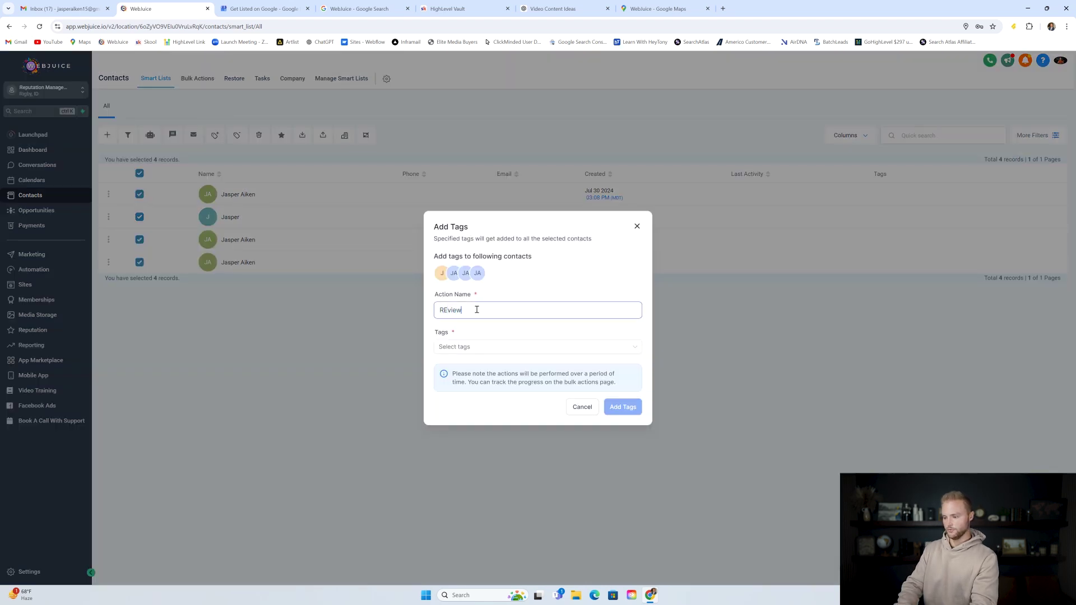
pyautogui.write('vi')
pyautogui.press('BackSpace')
pyautogui.press('BackSpace')
pyautogui.write('view tag')
pyautogui.click(481, 345)
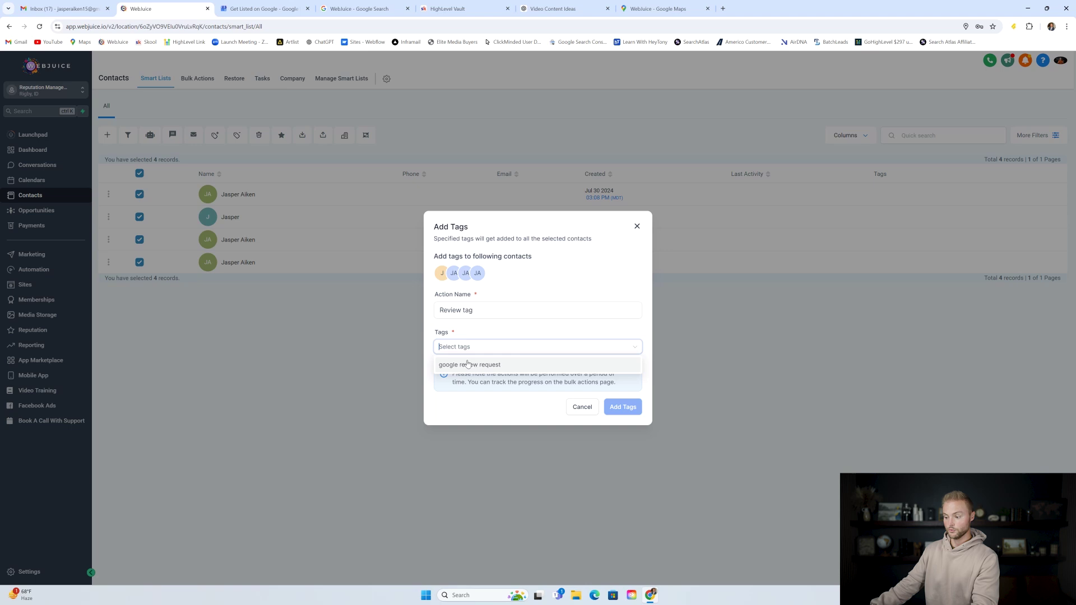
pyautogui.click(468, 363)
pyautogui.click(608, 381)
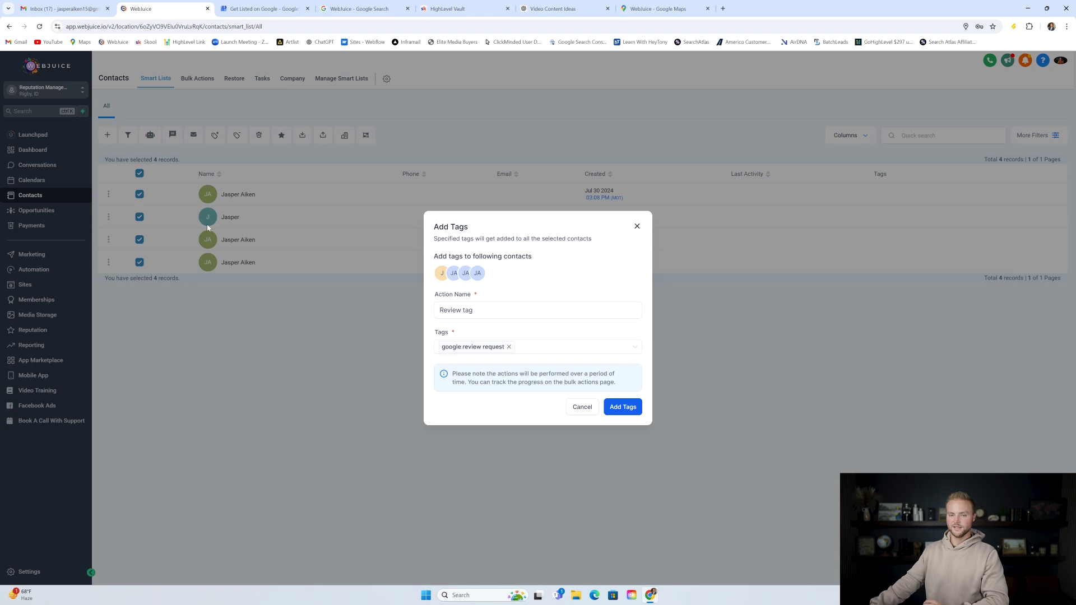
pyautogui.click(637, 227)
# Reopen the Reviews Reactivation workflow from the automation list and examine the tag filter on its Contact Tag trigger.
pyautogui.click(66, 271)
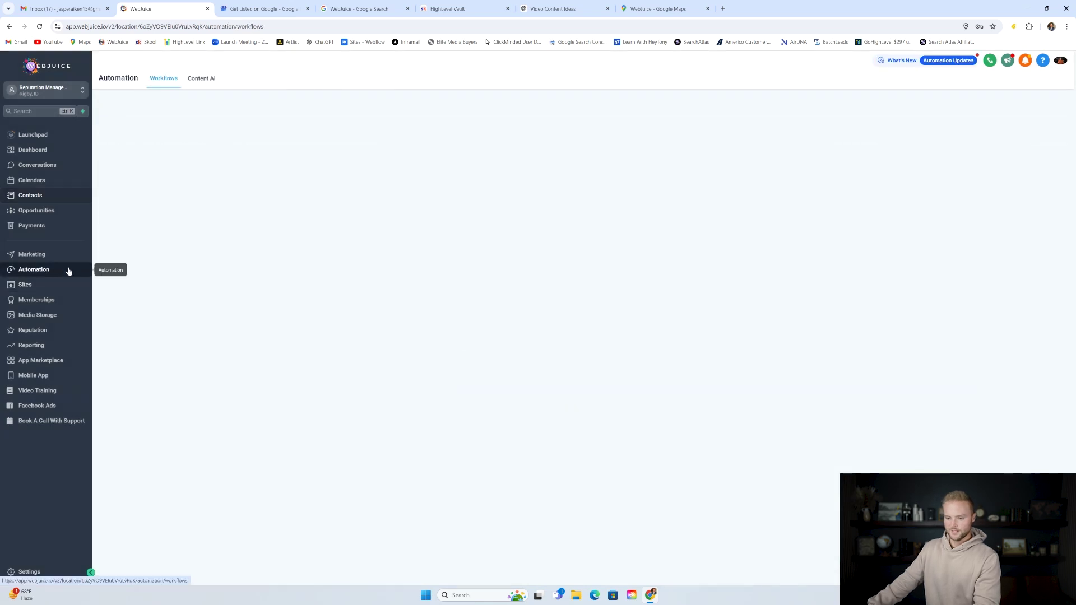
pyautogui.click(353, 279)
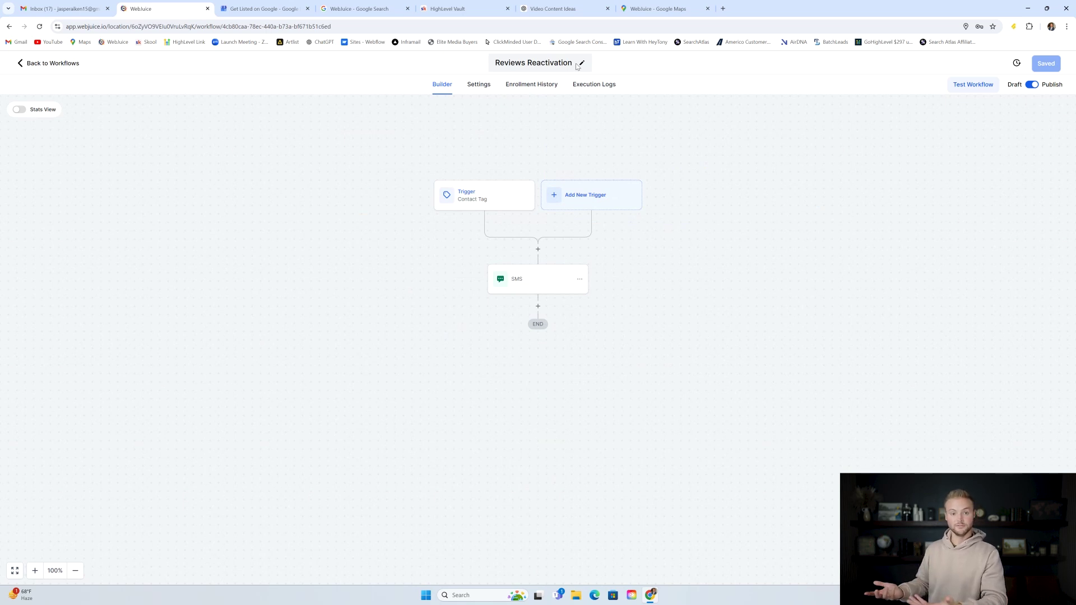
pyautogui.click(486, 193)
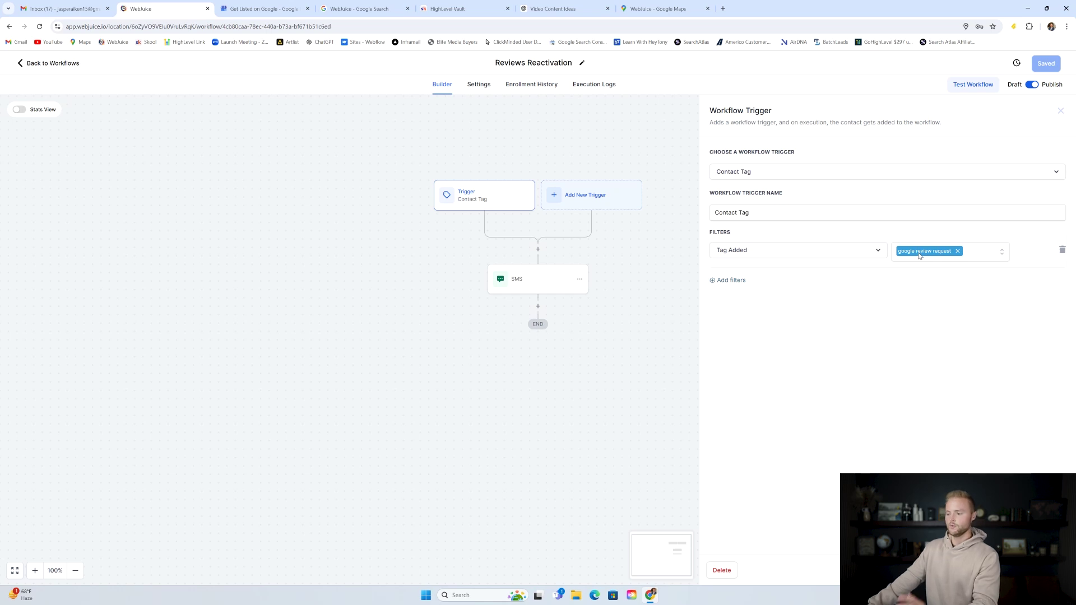
pyautogui.press('Escape')
# Open the workflow's SMS action and examine the survey link placeholder in its message and the available custom values.
pyautogui.click(519, 279)
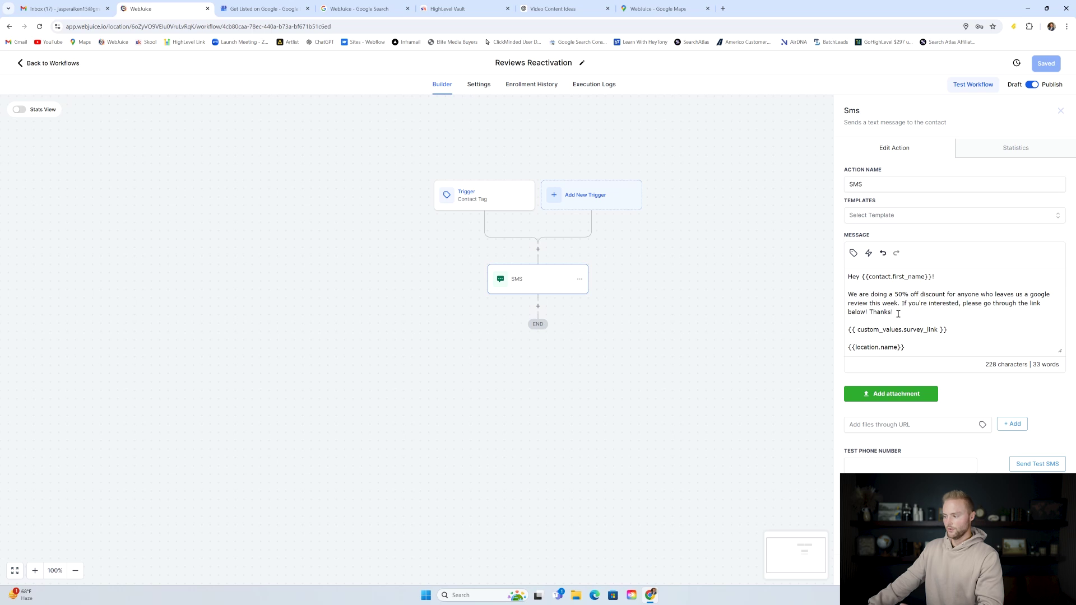
pyautogui.moveTo(947, 329); pyautogui.dragTo(845, 330)
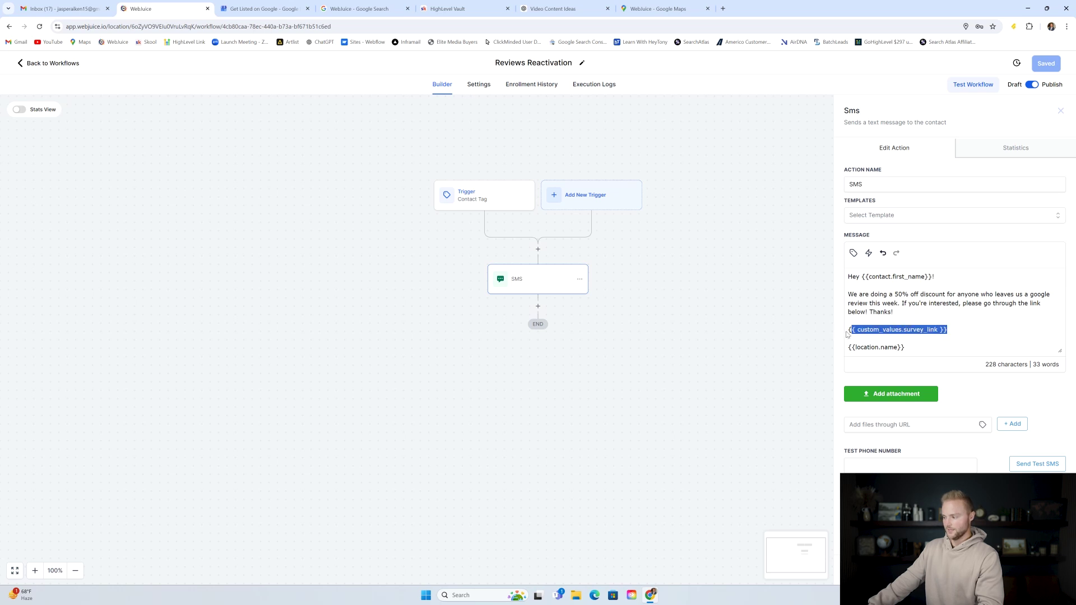
pyautogui.click(955, 331)
pyautogui.click(853, 253)
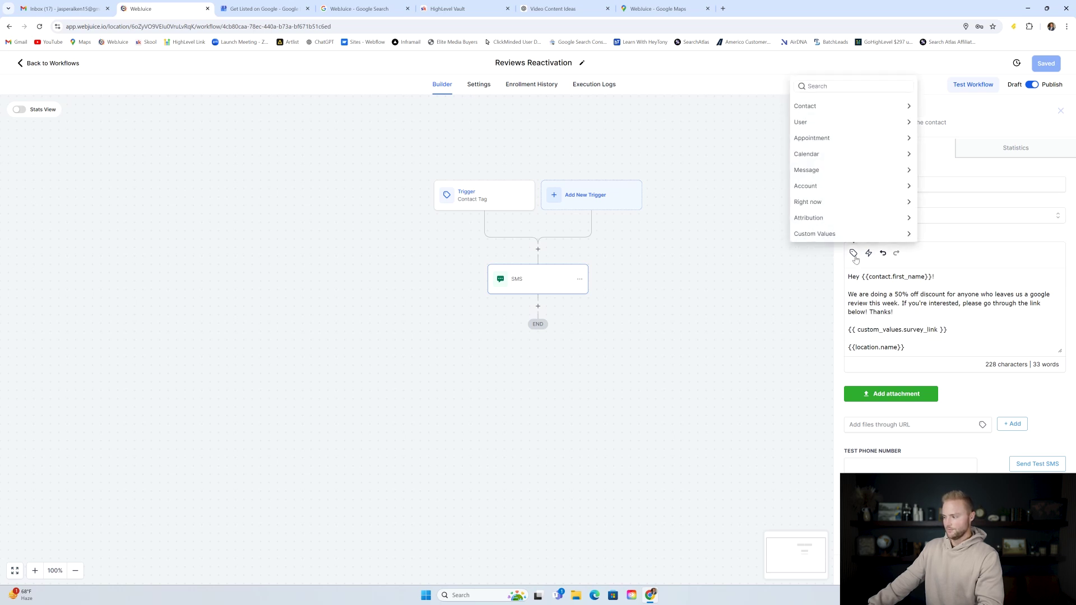
pyautogui.click(829, 233)
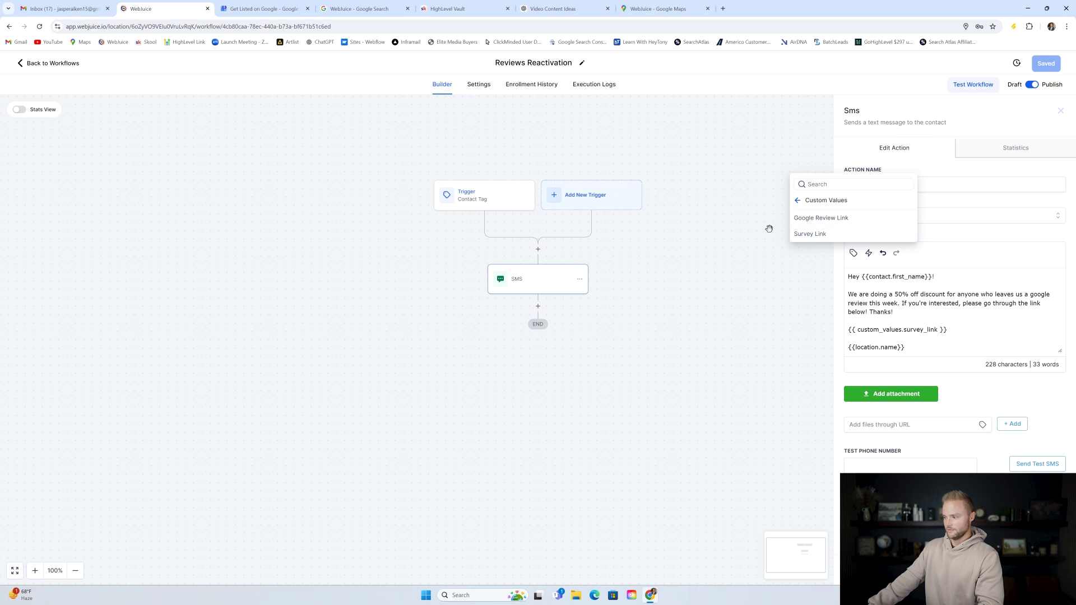
pyautogui.click(768, 228)
pyautogui.click(548, 292)
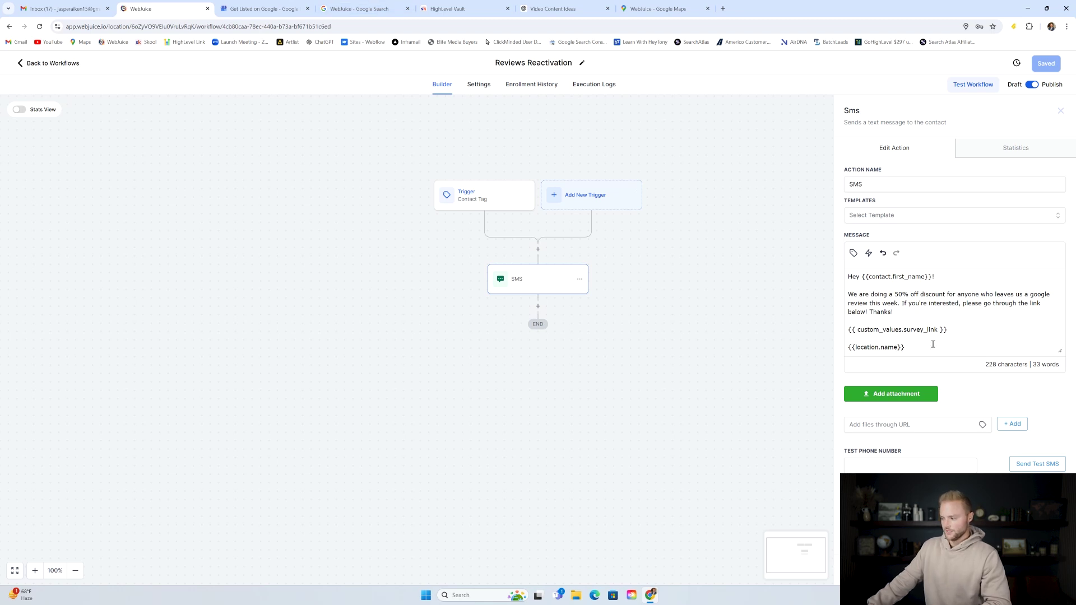
# Examine the discount offer wording in the SMS message, and return to the workflow list.
pyautogui.moveTo(895, 294); pyautogui.dragTo(946, 294)
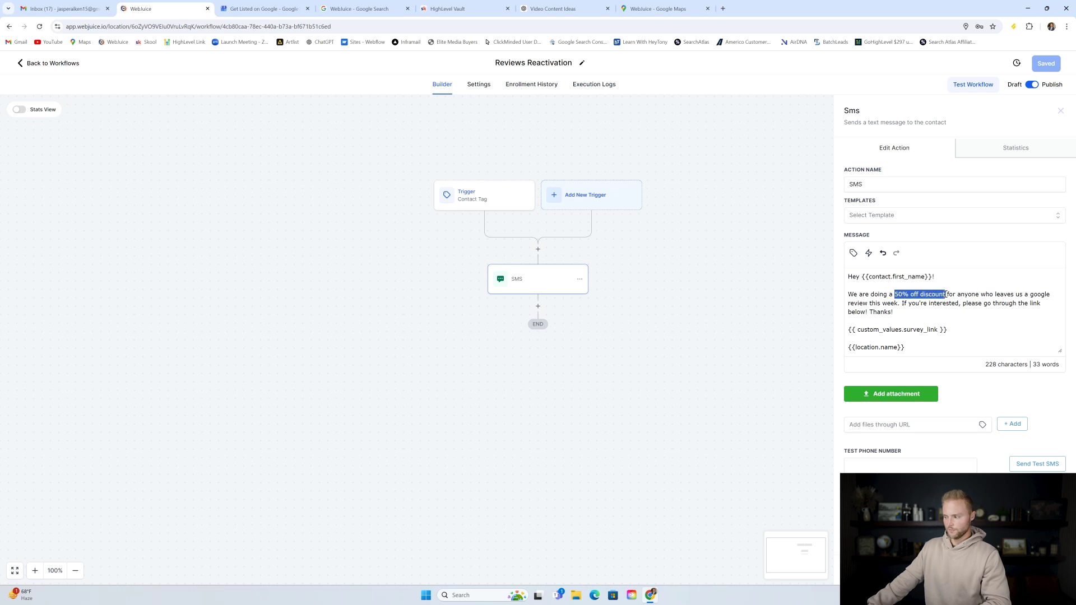
pyautogui.click(950, 280)
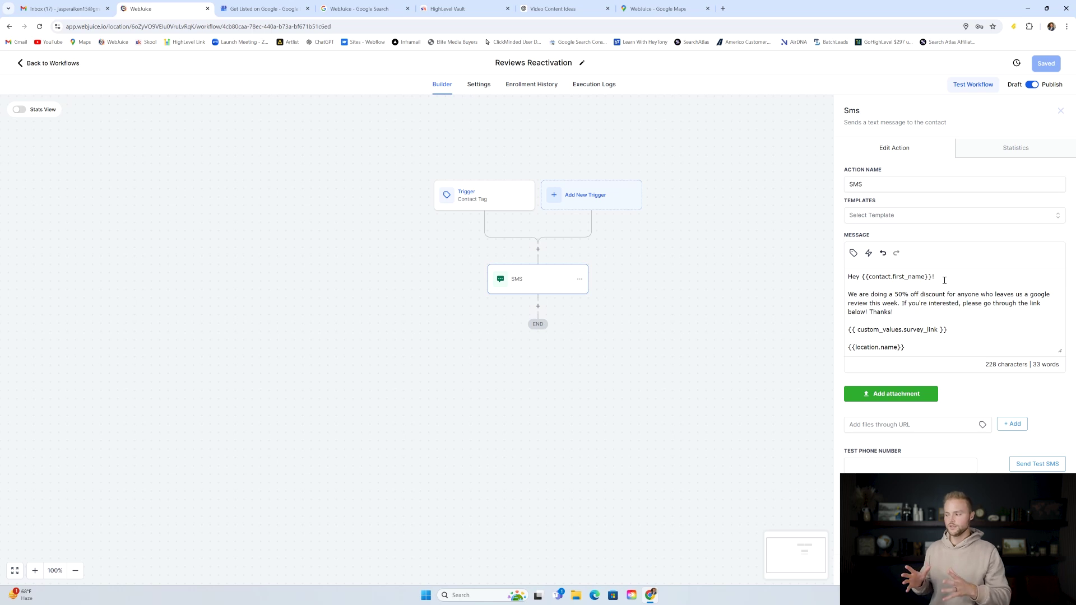
pyautogui.click(944, 280)
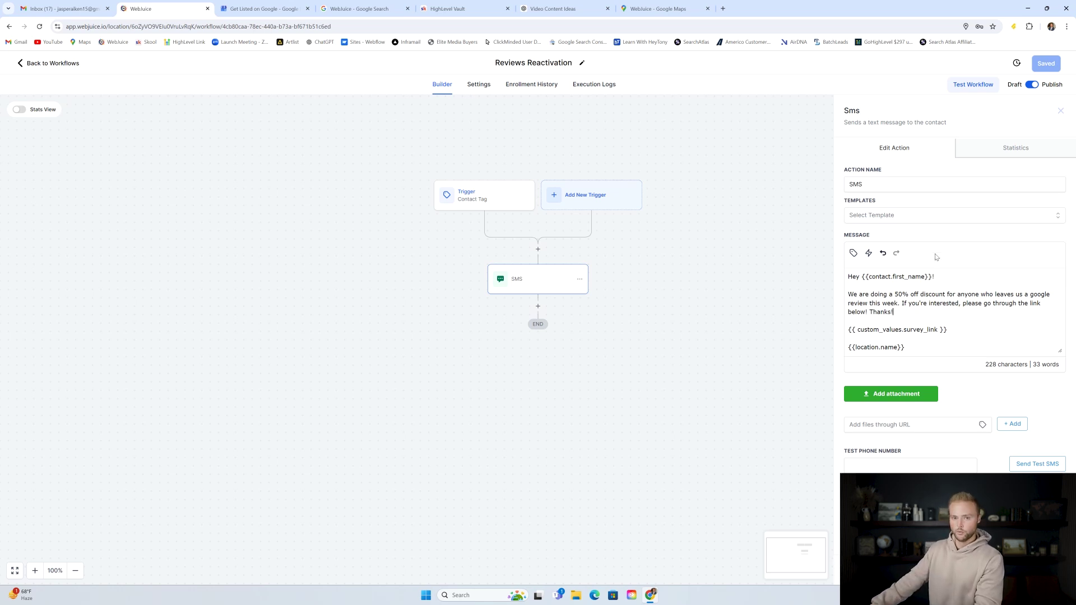
pyautogui.click(54, 63)
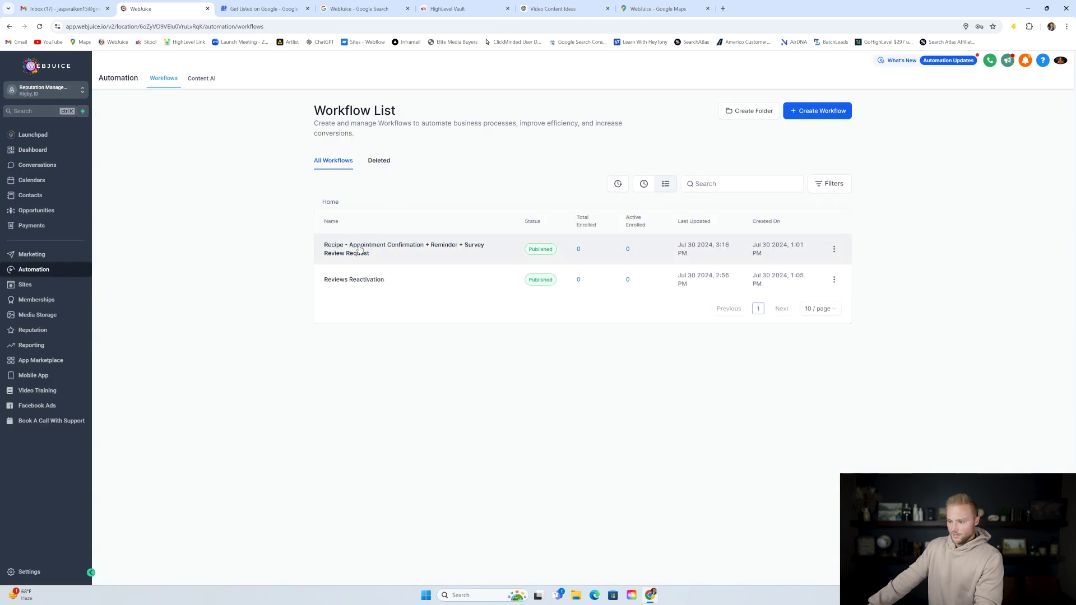
# View the Launchpad's connection options and examine the Invites Goal, Reviews Received and Sentiment cards in the Reputation overview.
pyautogui.click(59, 331)
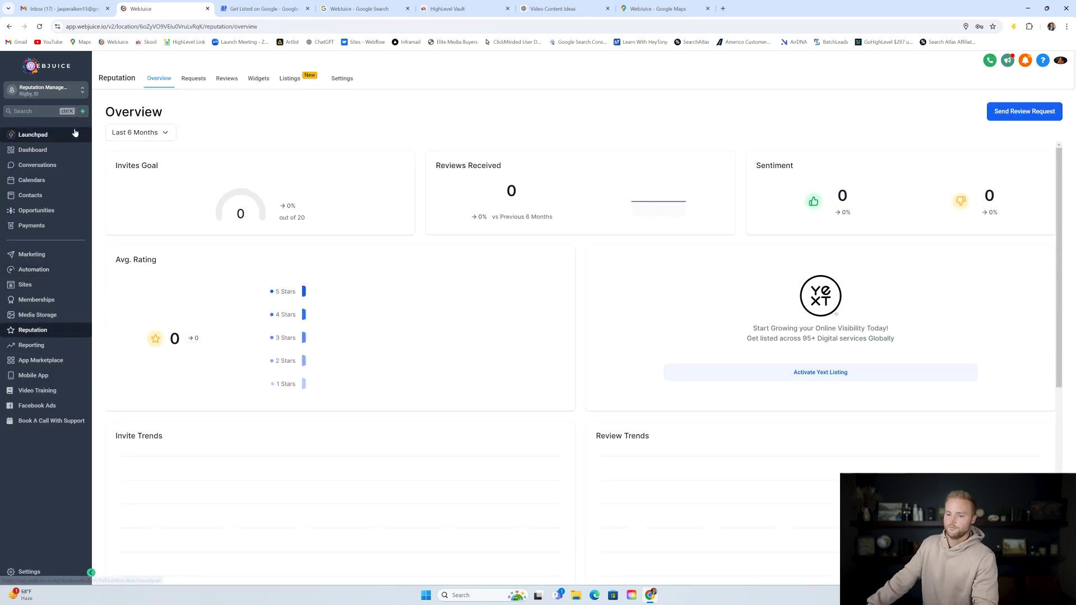
pyautogui.click(70, 136)
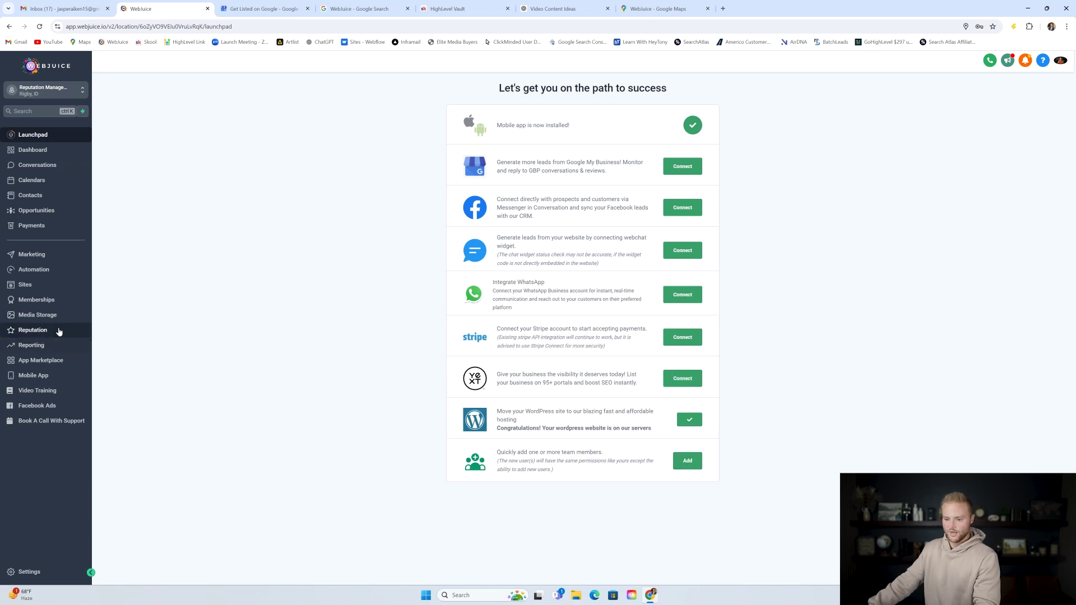
pyautogui.click(90, 331)
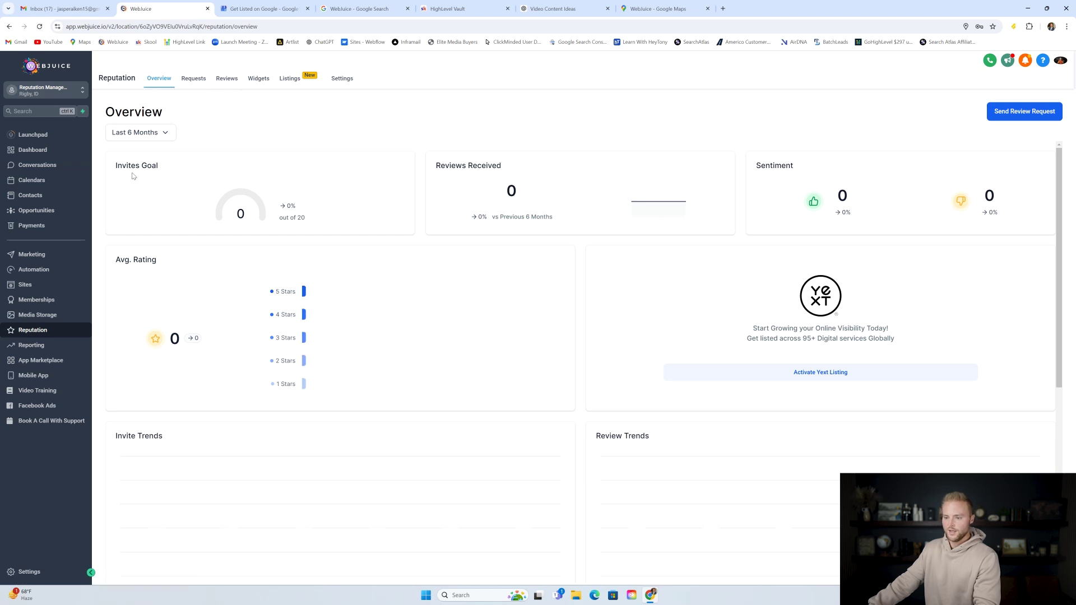
pyautogui.moveTo(116, 164); pyautogui.dragTo(163, 171)
pyautogui.moveTo(435, 166); pyautogui.dragTo(506, 169)
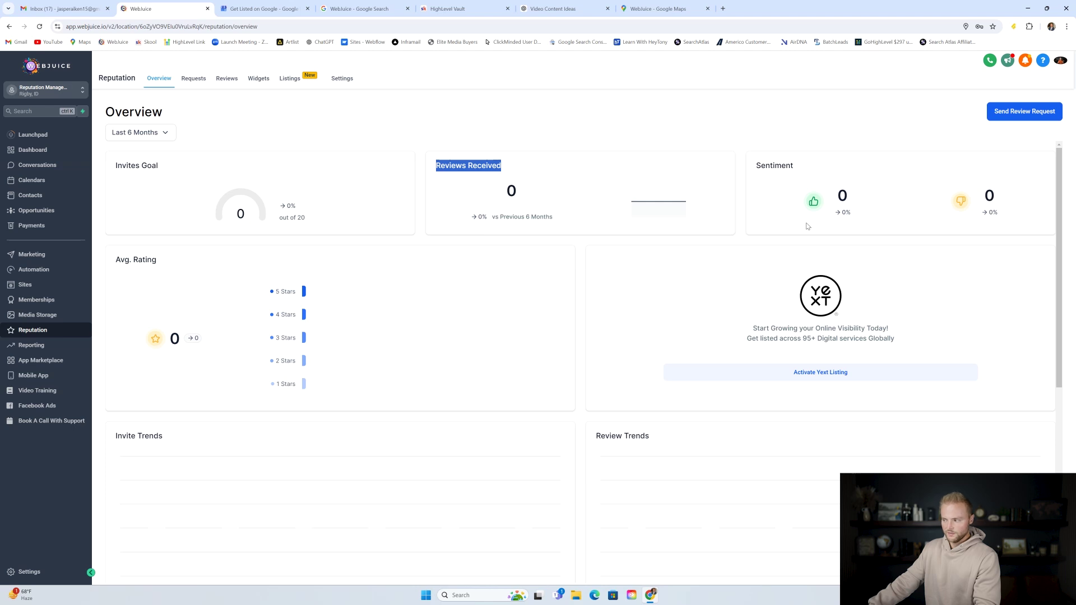
pyautogui.moveTo(754, 165); pyautogui.dragTo(802, 171)
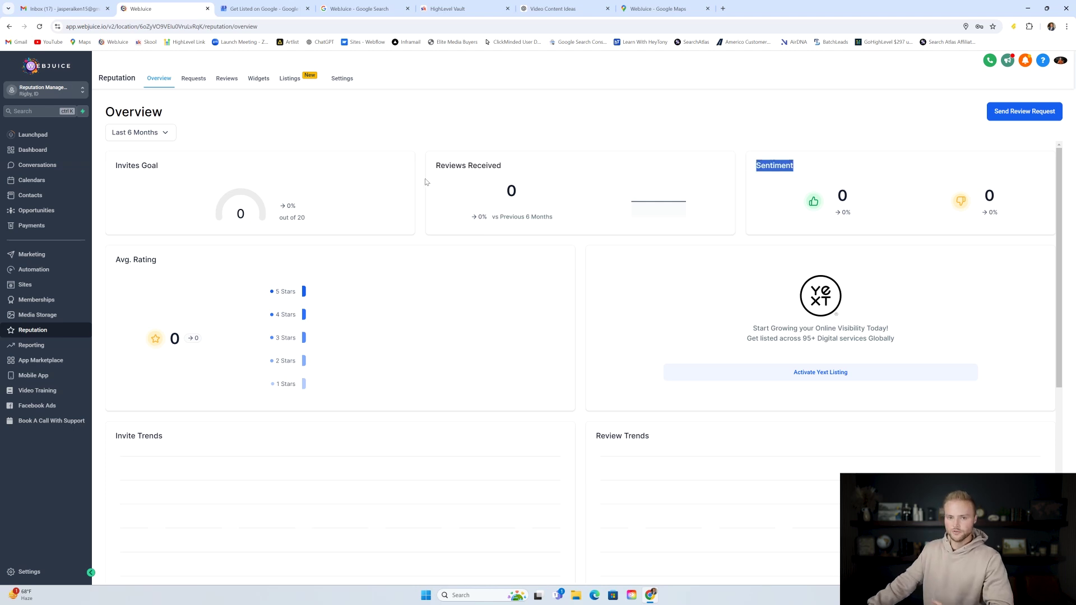
# Look through the Reputation section's requests, reviews and testimonial widgets, and return to its overview.
pyautogui.click(196, 85)
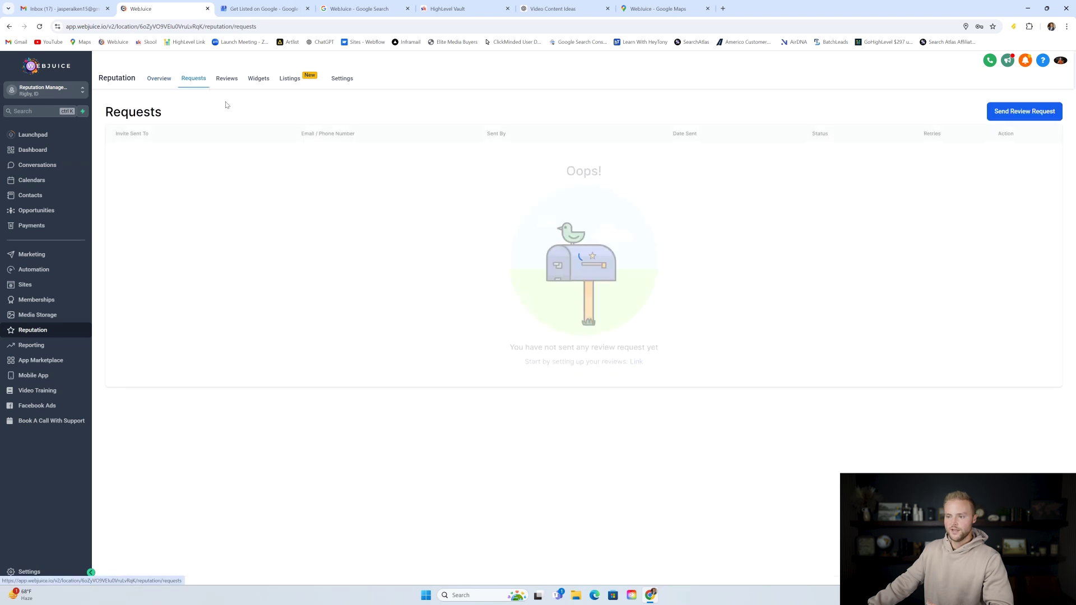
pyautogui.click(227, 79)
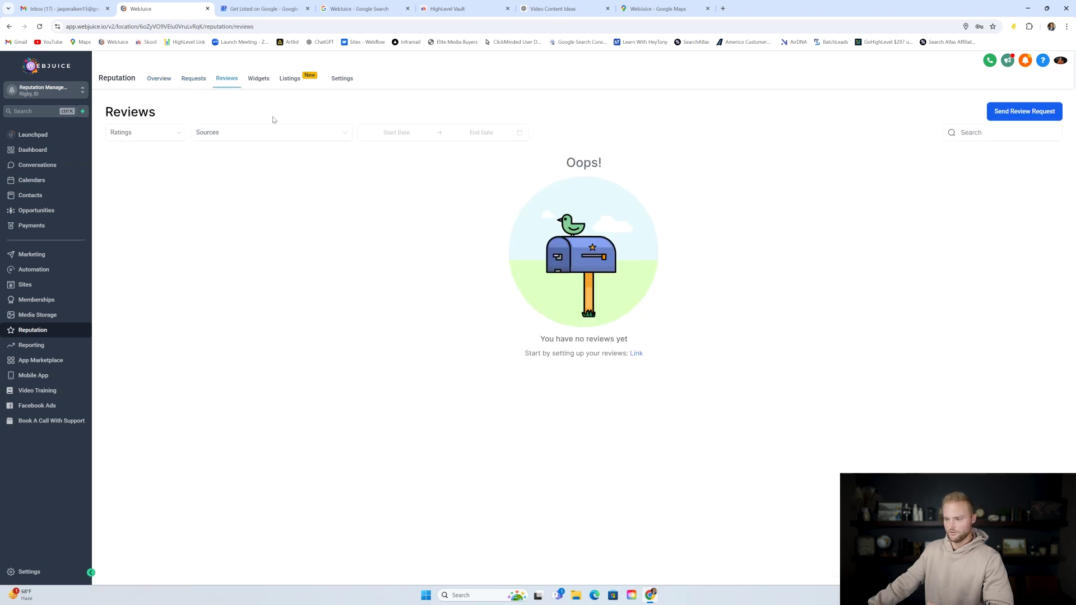
pyautogui.click(261, 80)
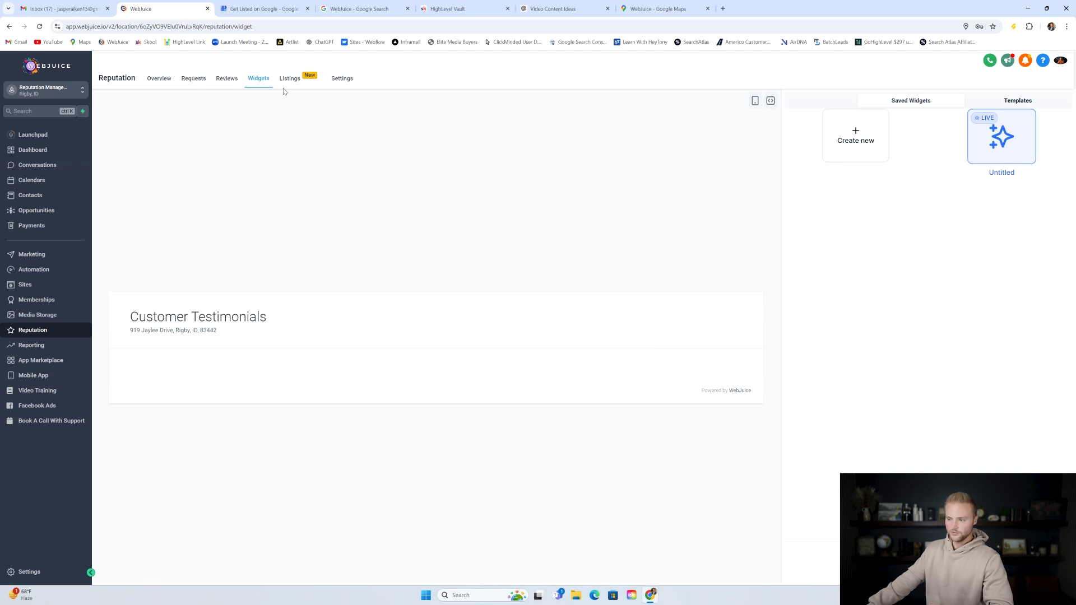
pyautogui.click(167, 79)
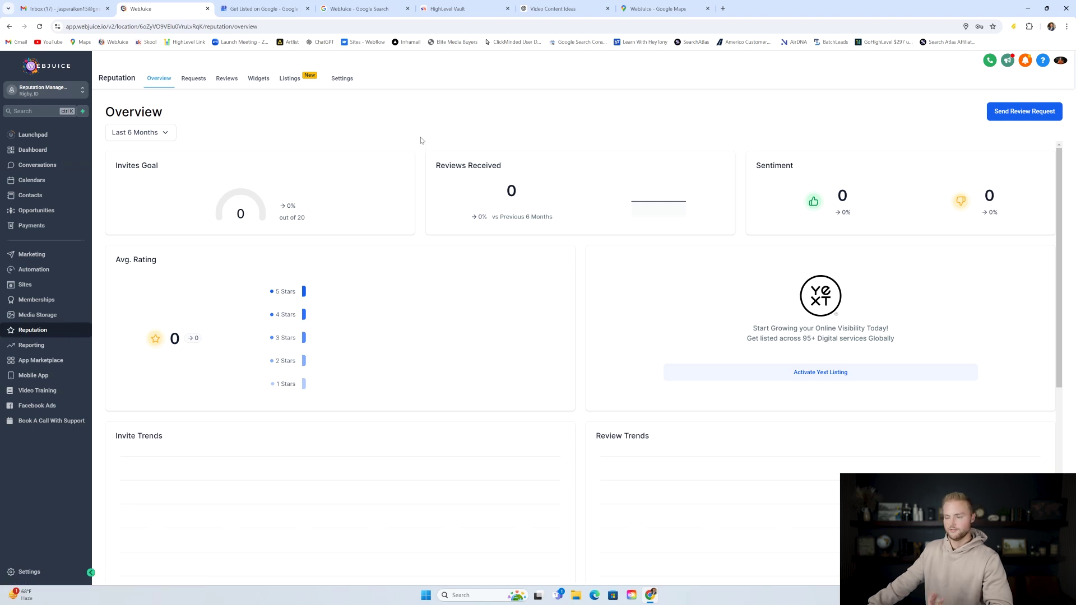
pyautogui.click(227, 79)
pyautogui.click(178, 80)
pyautogui.click(169, 81)
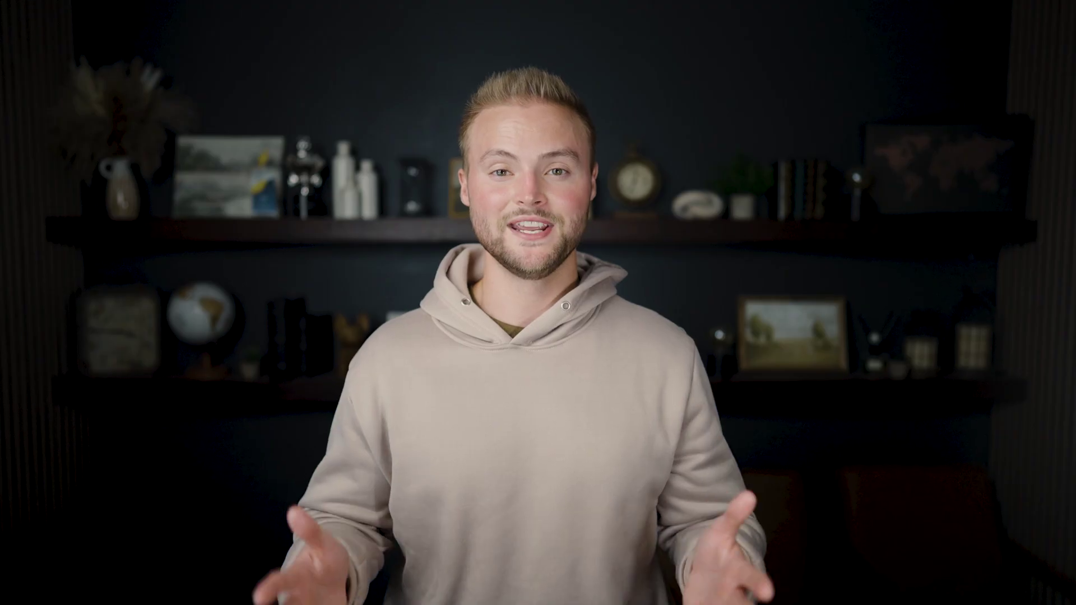